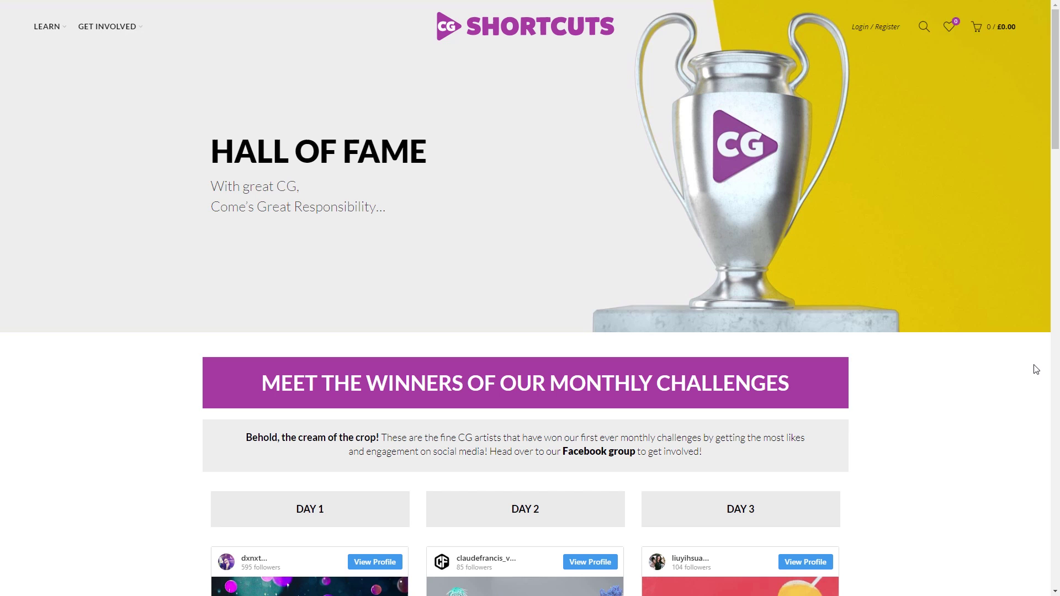
# - Scroll down the Hall of Fame page through the Day 1–12 winner cards
pyautogui.scroll(-4, 1037, 369)
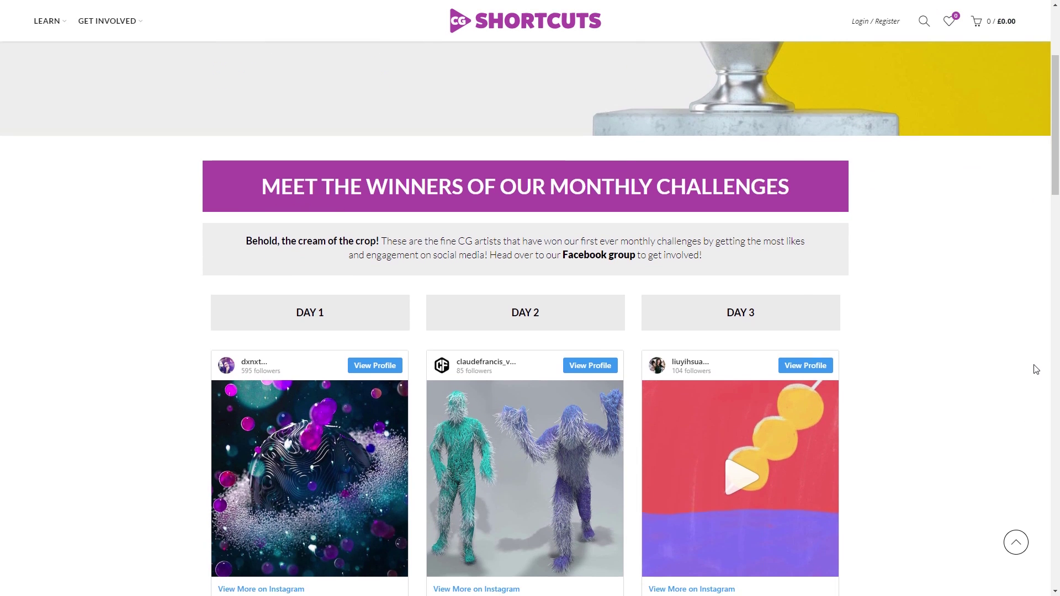
pyautogui.scroll(-4, 1037, 370)
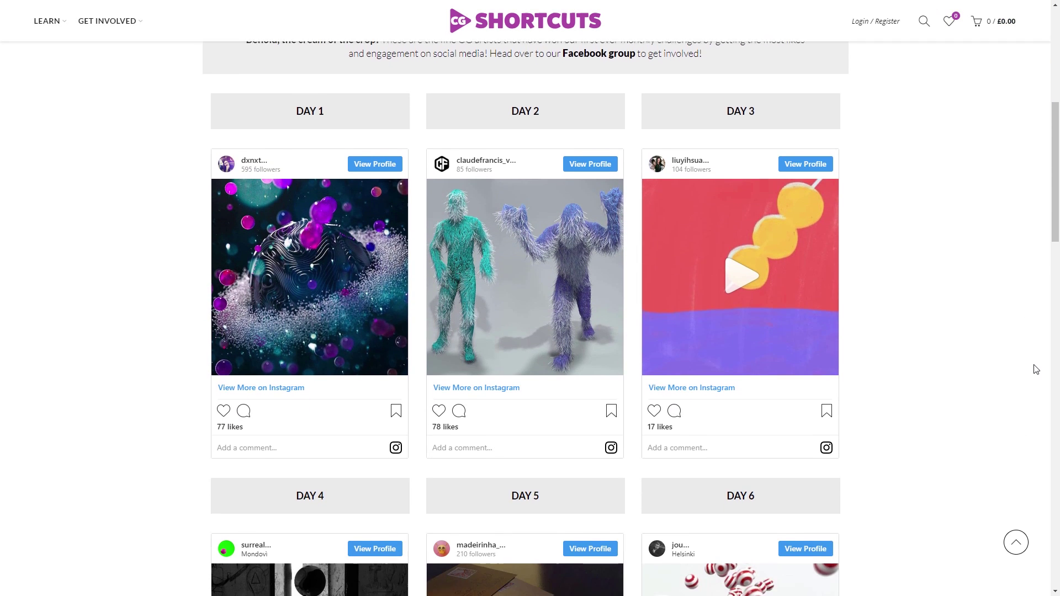
pyautogui.scroll(-4, 1037, 369)
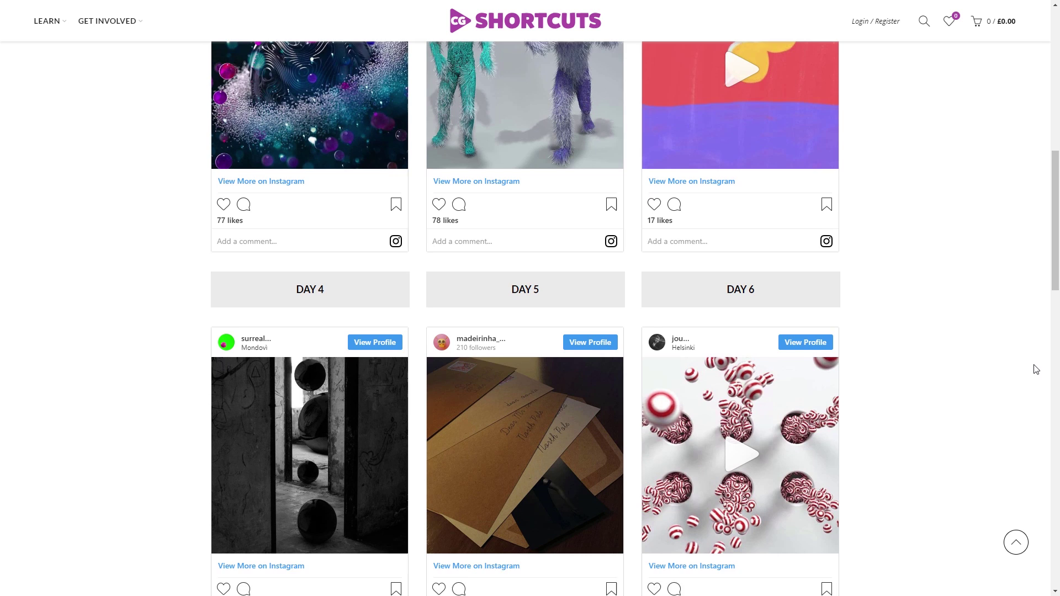
pyautogui.scroll(-4, 1036, 369)
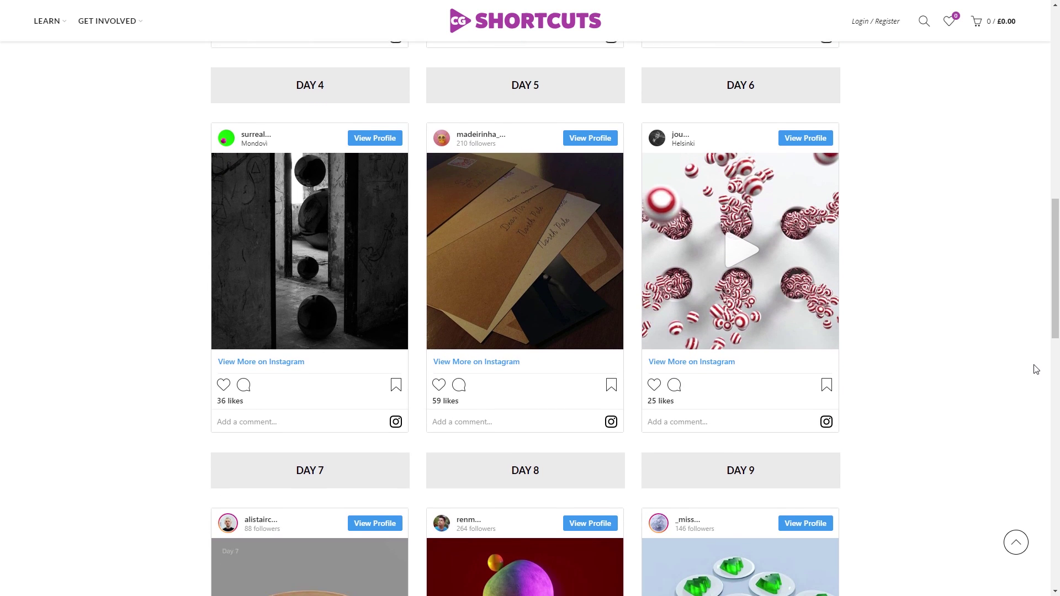
pyautogui.scroll(-4, 1036, 370)
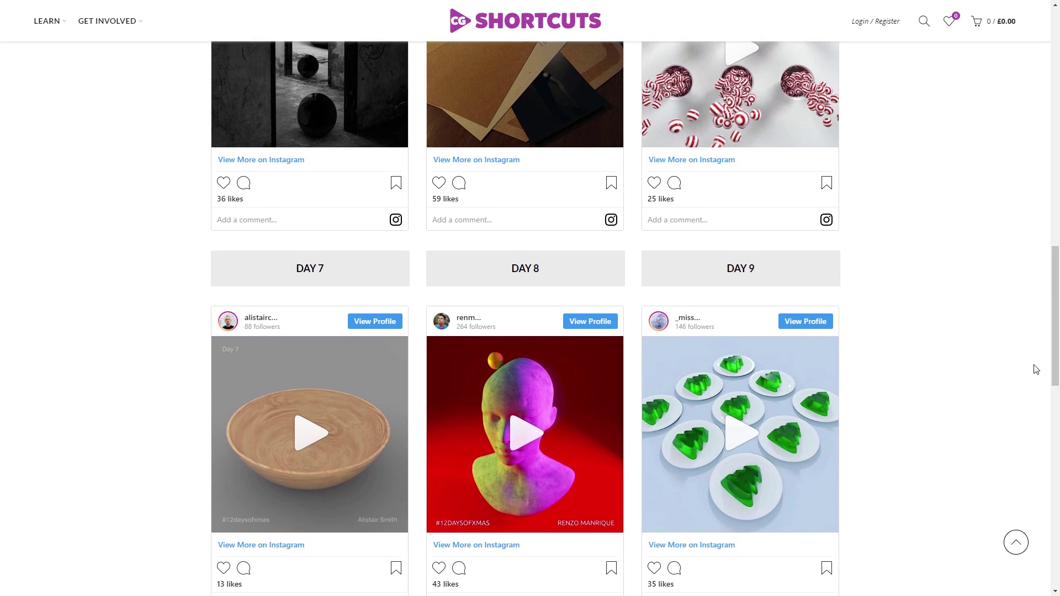
pyautogui.scroll(-4, 1037, 370)
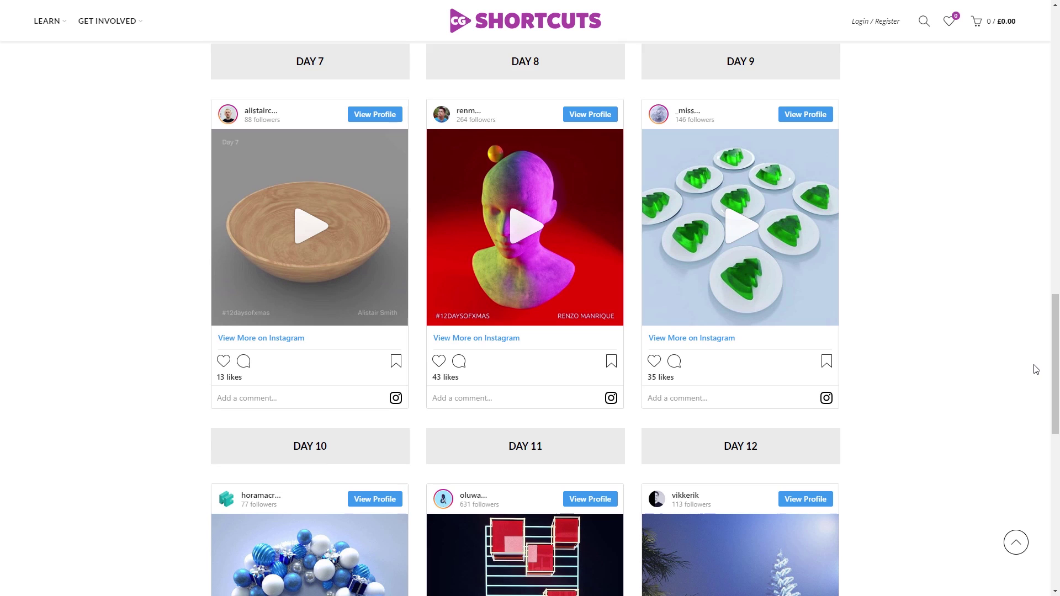
pyautogui.scroll(-4, 1037, 369)
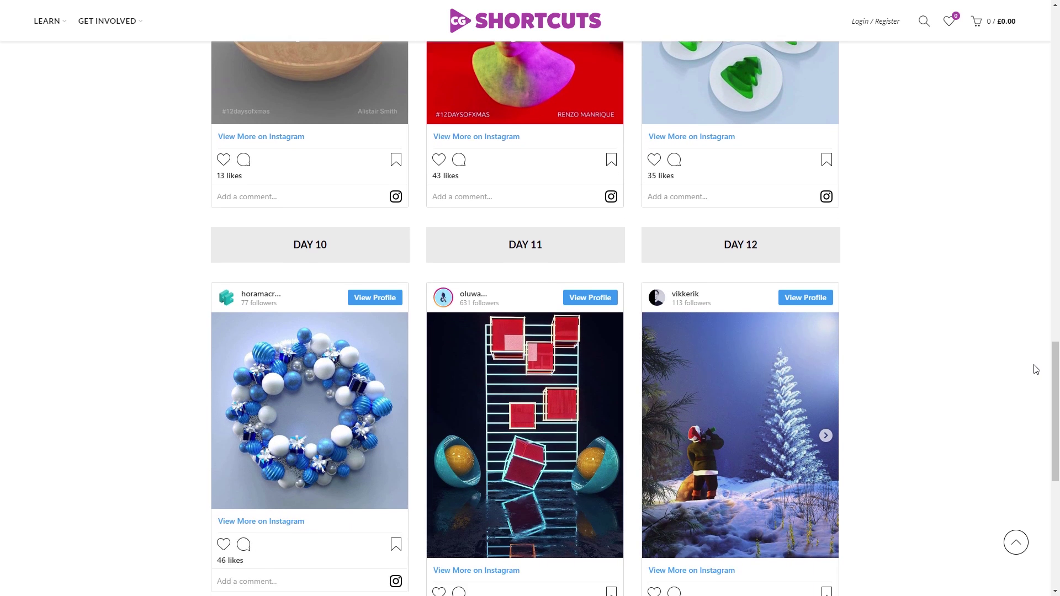
pyautogui.scroll(-3, 1036, 367)
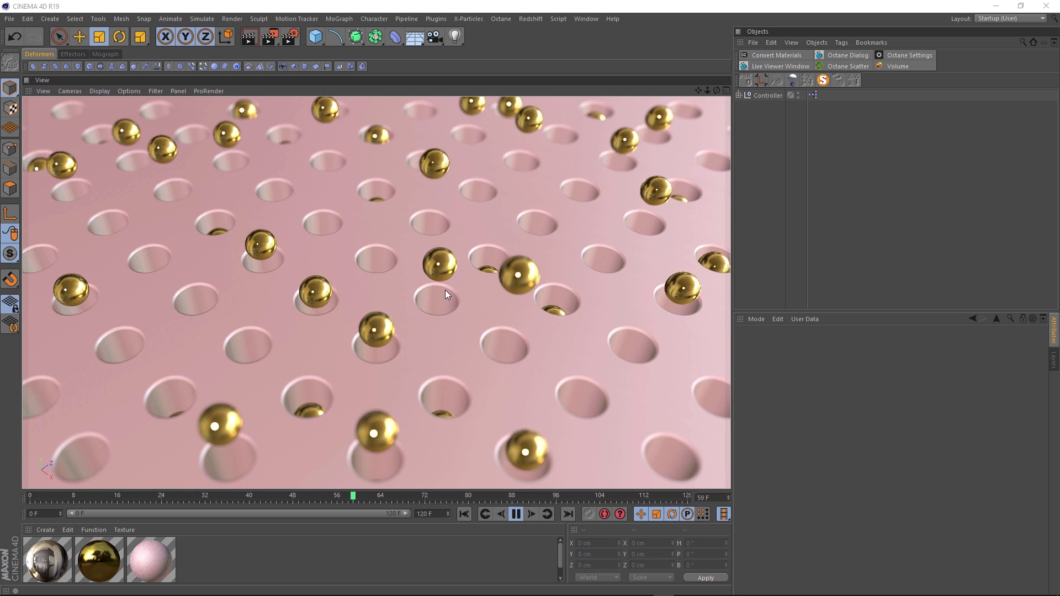
# - On the Controller null, set Number of Holes to 6, Spacing to 400 and Hole Size to 7
pyautogui.click(769, 96)
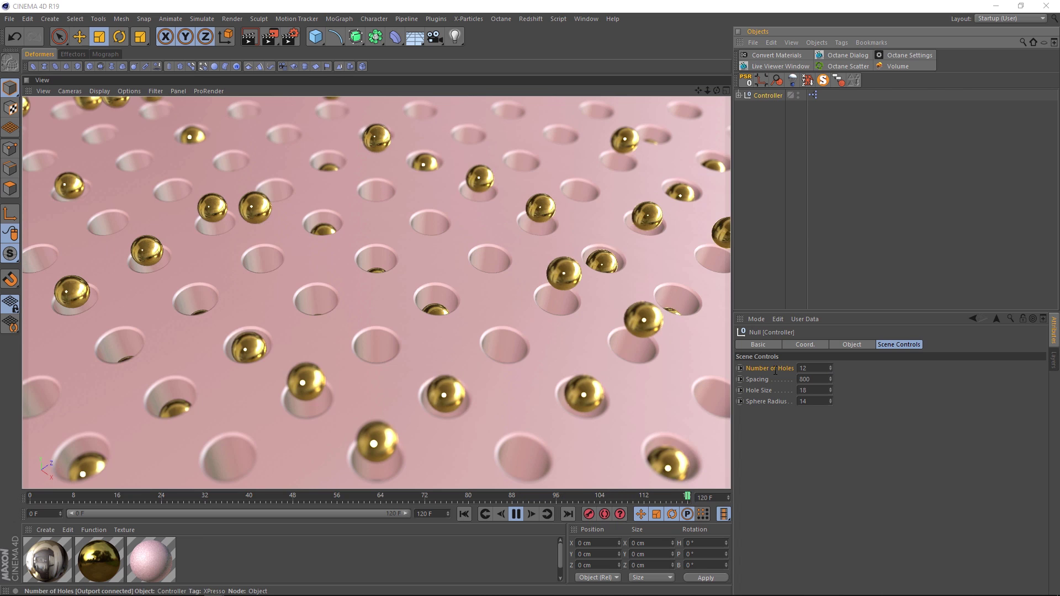
pyautogui.doubleClick(817, 365)
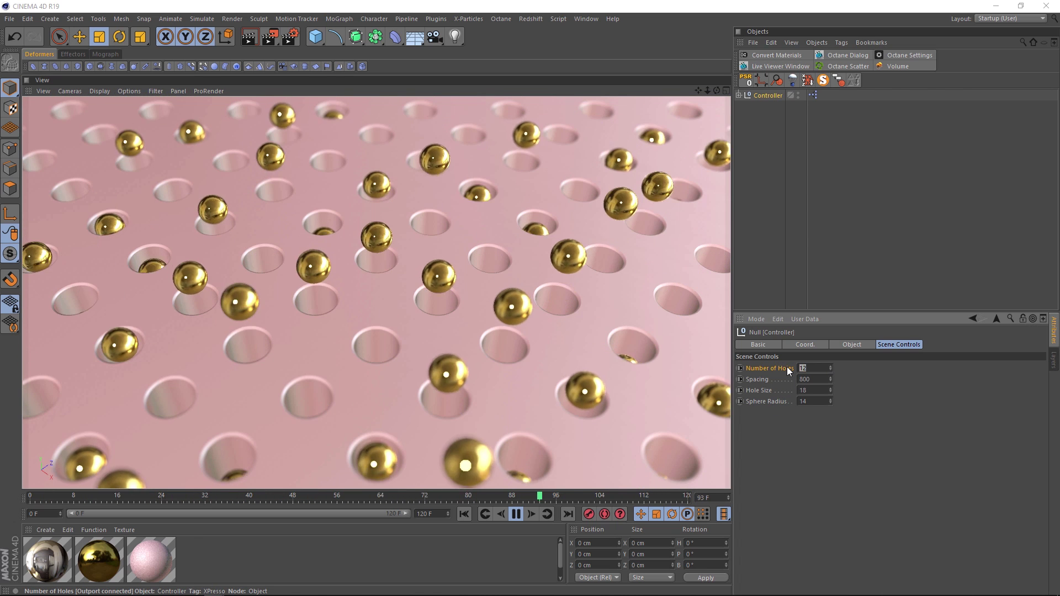
pyautogui.write('6')
pyautogui.press('Return')
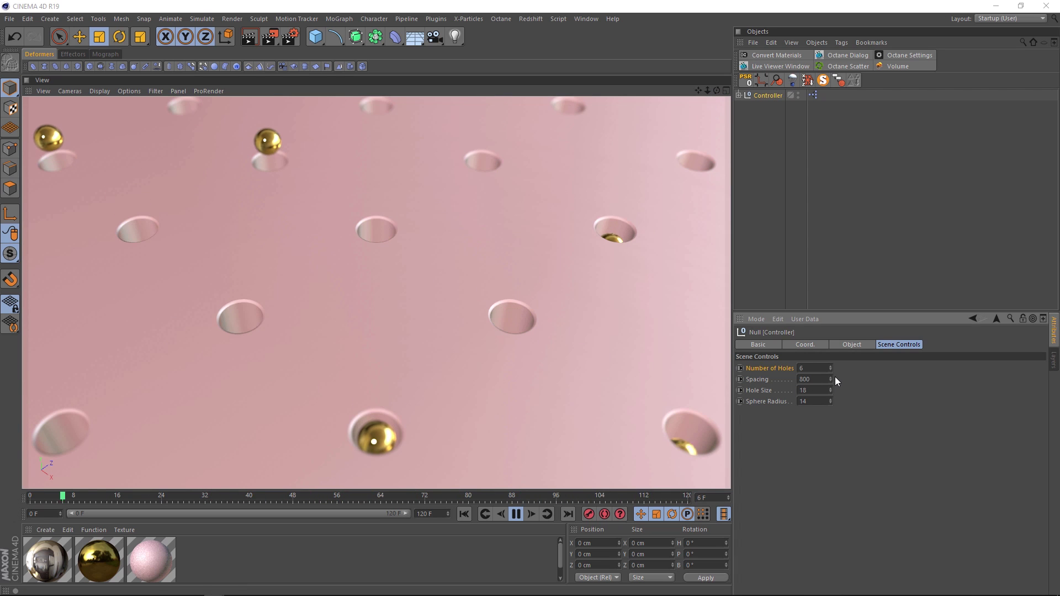
pyautogui.click(814, 379)
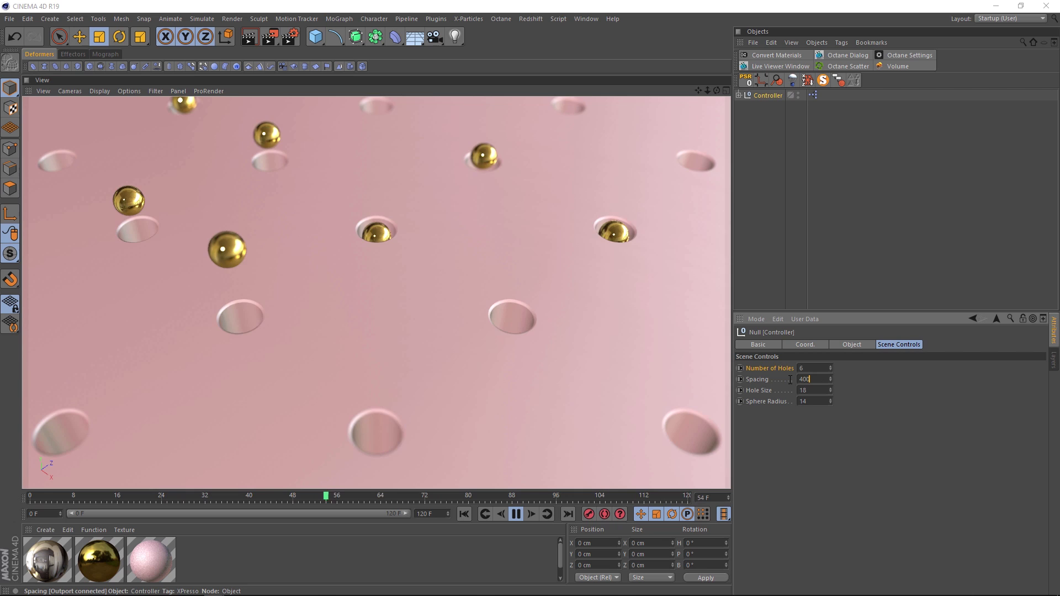
pyautogui.write('400')
pyautogui.press('Return')
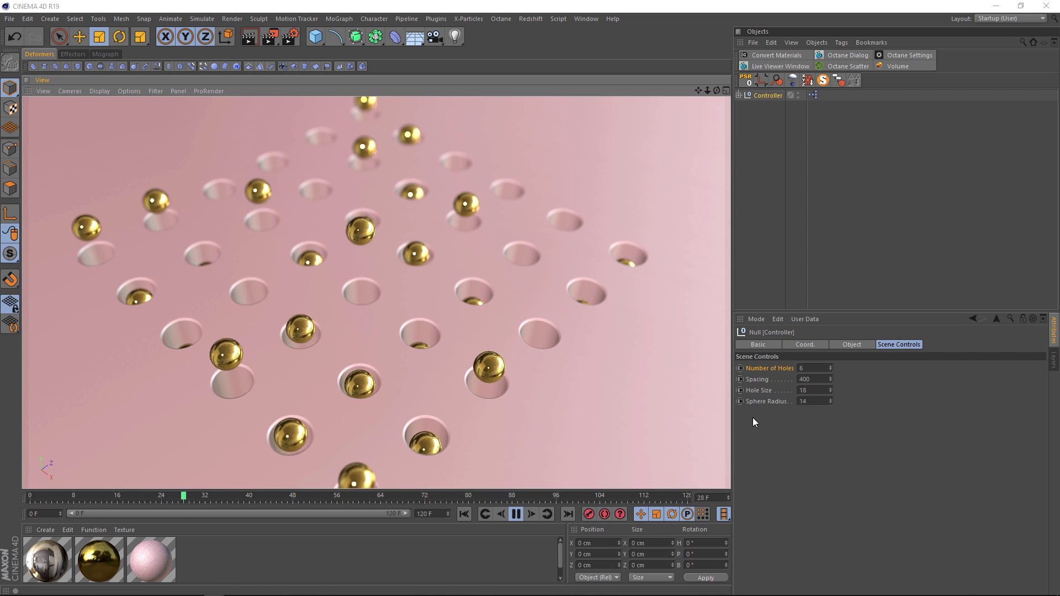
pyautogui.moveTo(831, 392); pyautogui.dragTo(830, 365)
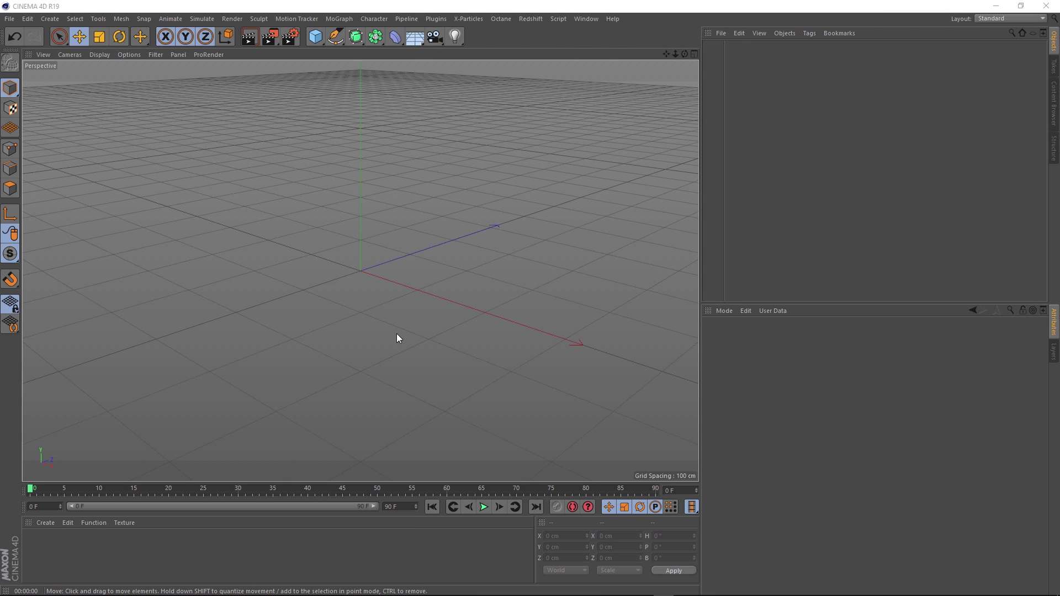
# - Check the 1280 x 720 render output, then show Project Settings with 24 FPS and 120 F
pyautogui.click(292, 36)
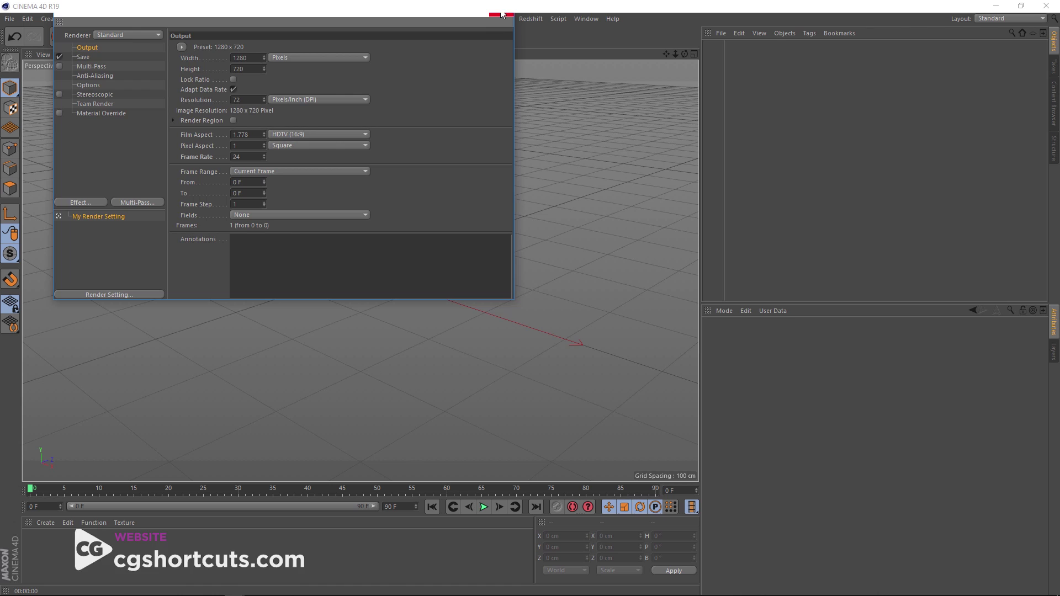
pyautogui.click(502, 13)
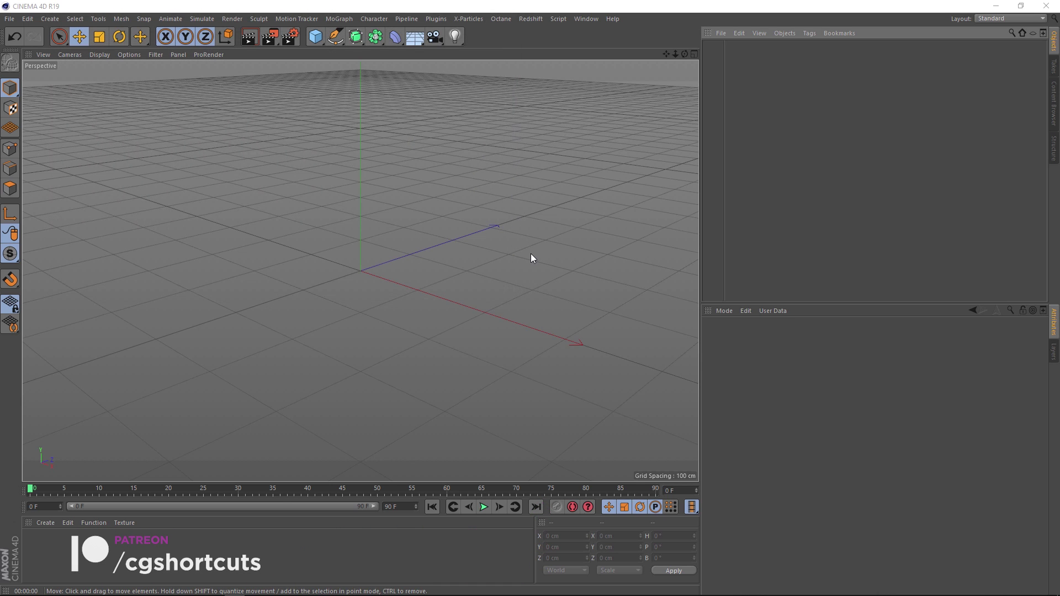
pyautogui.hotkey('ctrl', 'd')
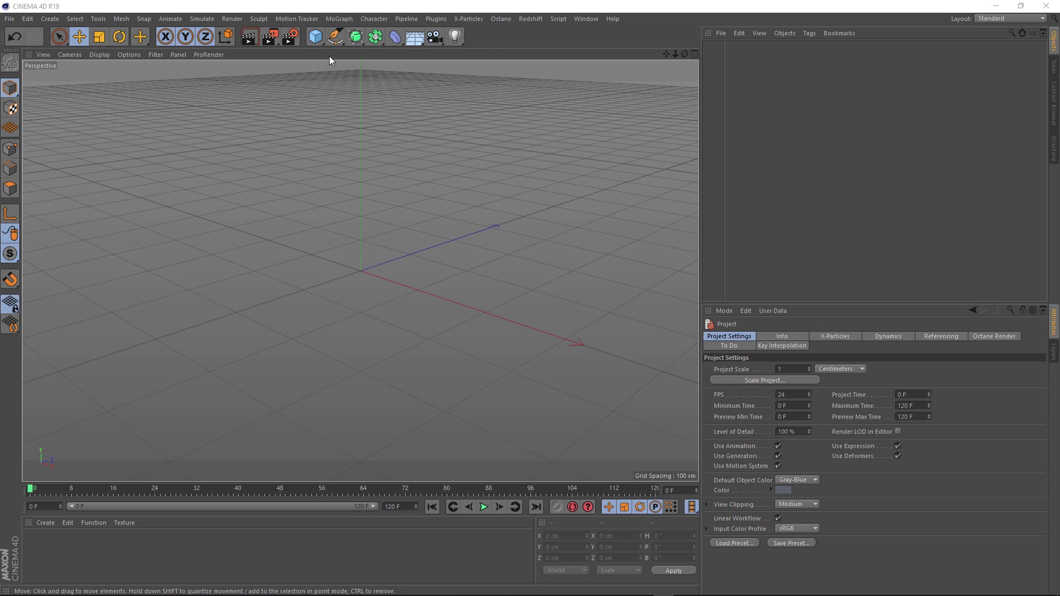
# - Add a Circle spline lying in the XZ plane with an 18 cm radius
pyautogui.click(333, 39)
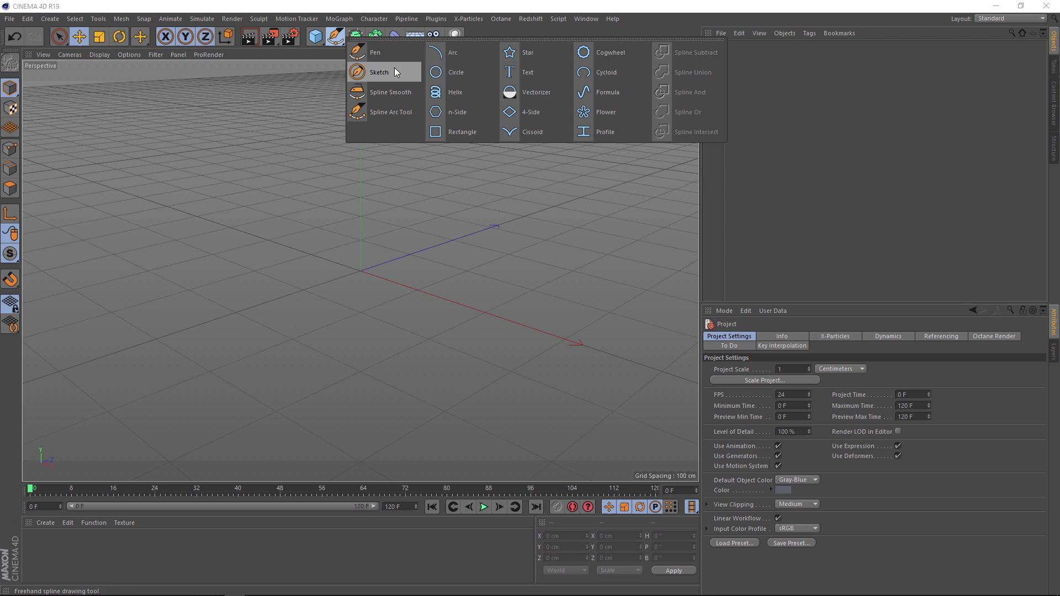
pyautogui.click(485, 72)
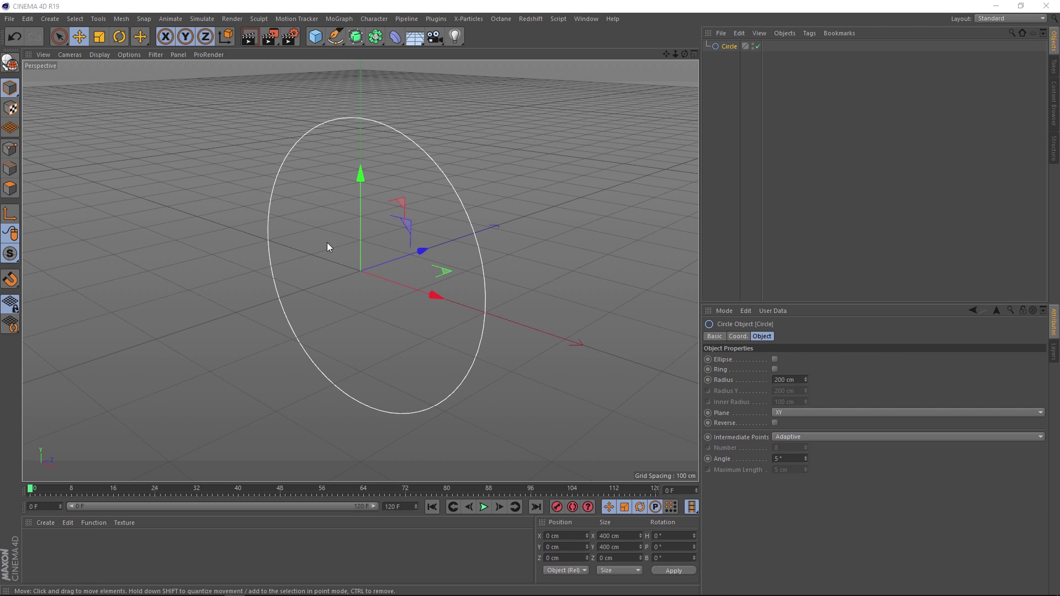
pyautogui.click(790, 412)
pyautogui.click(783, 442)
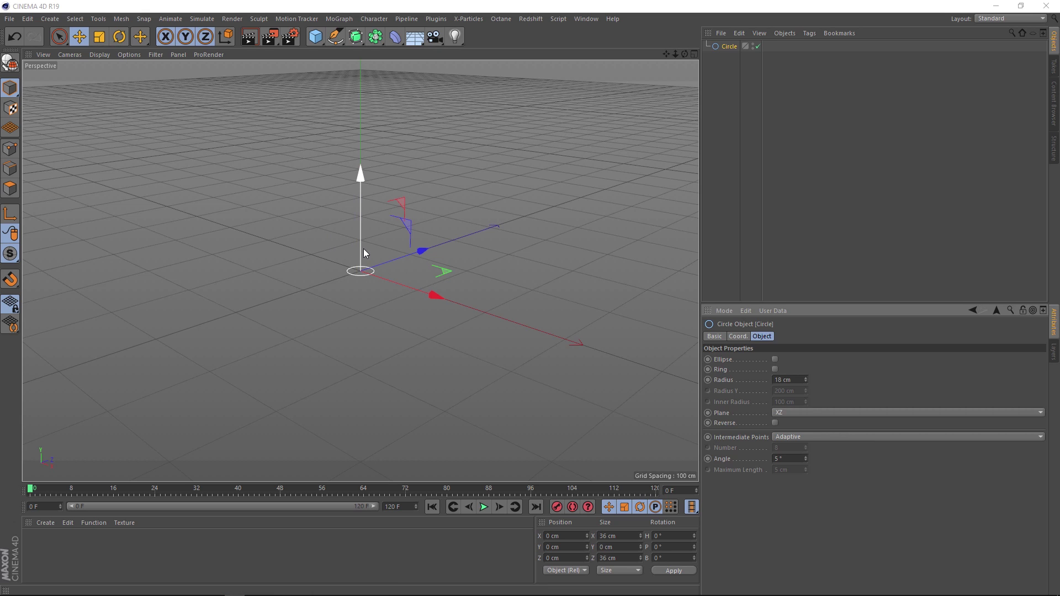
# - Put the circle under a Cloner in Grid Array mode with the middle count set to 1
pyautogui.click(342, 20)
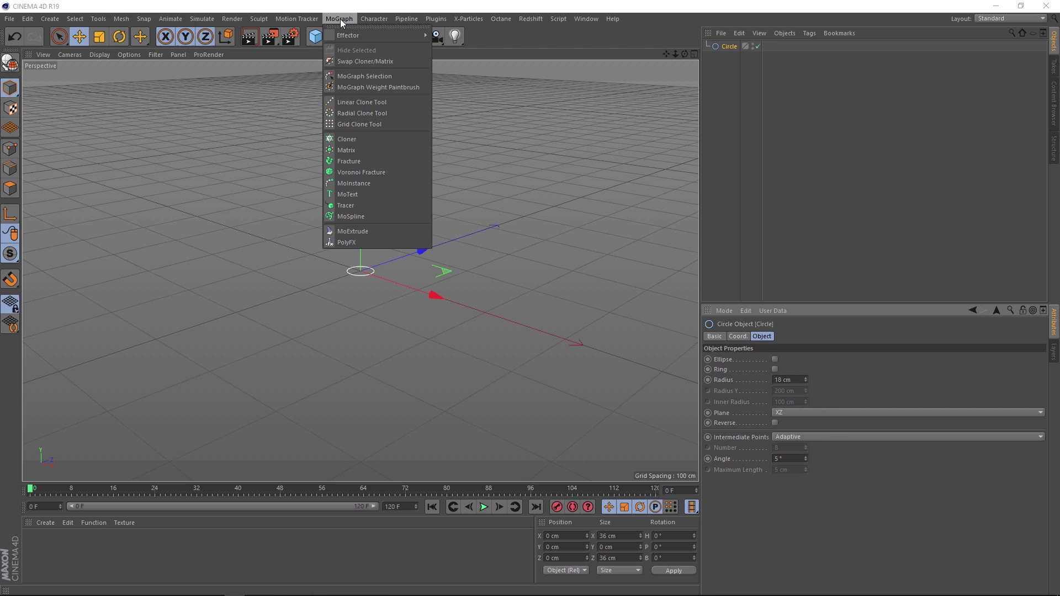
pyautogui.click(381, 141)
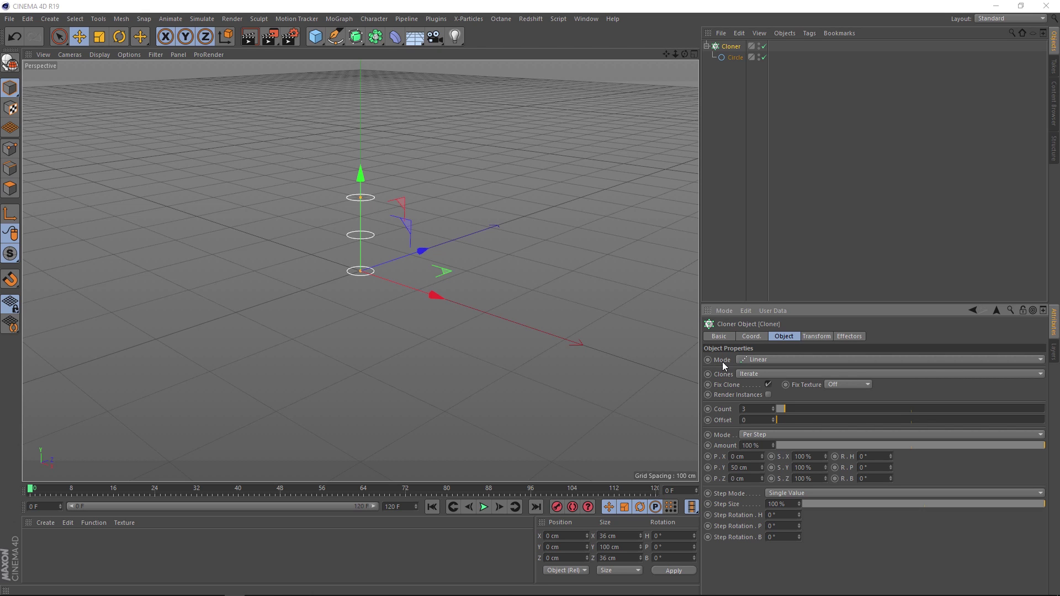
pyautogui.click(787, 359)
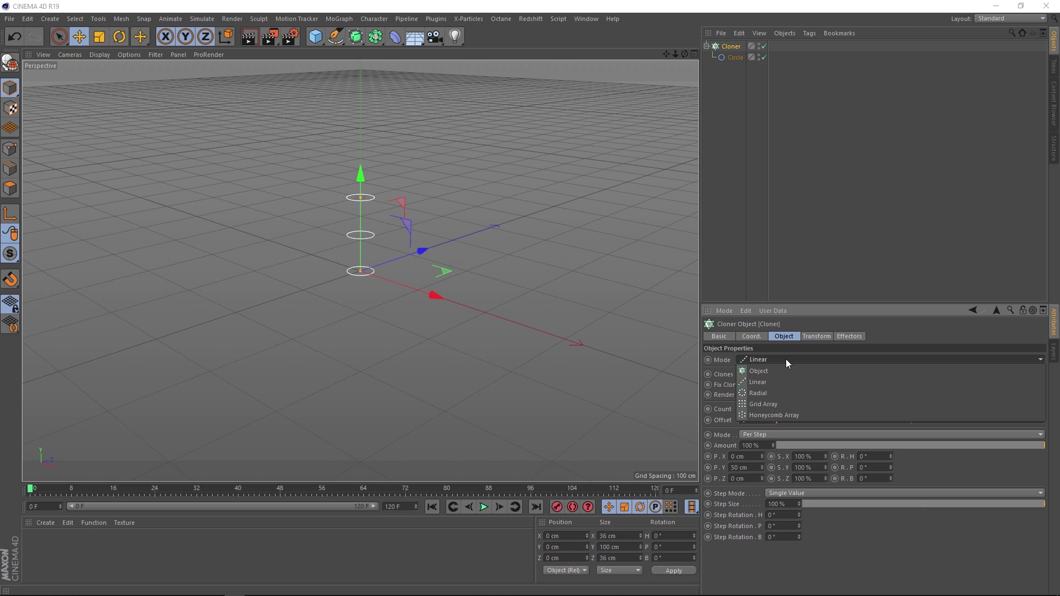
pyautogui.click(781, 401)
pyautogui.moveTo(326, 261)
pyautogui.keyDown('alt'); pyautogui.mouseDown()
pyautogui.moveTo(272, 278)
pyautogui.moveTo(359, 280)
pyautogui.mouseUp(); pyautogui.keyUp('alt')
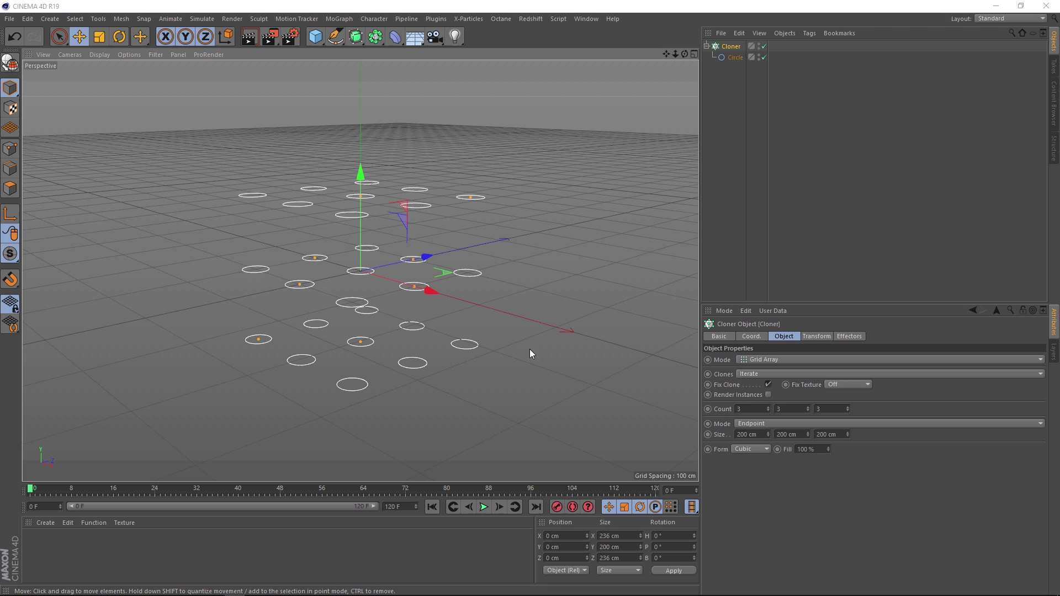
pyautogui.click(784, 408)
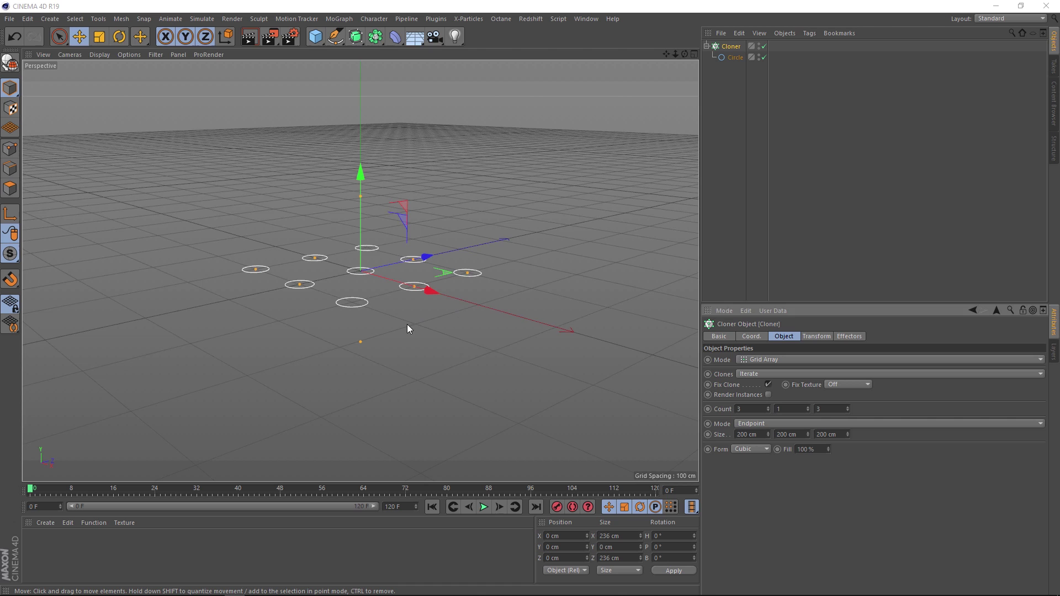
pyautogui.moveTo(408, 329)
pyautogui.keyDown('alt'); pyautogui.mouseDown()
pyautogui.moveTo(377, 398)
pyautogui.moveTo(381, 390)
pyautogui.mouseUp(); pyautogui.keyUp('alt')
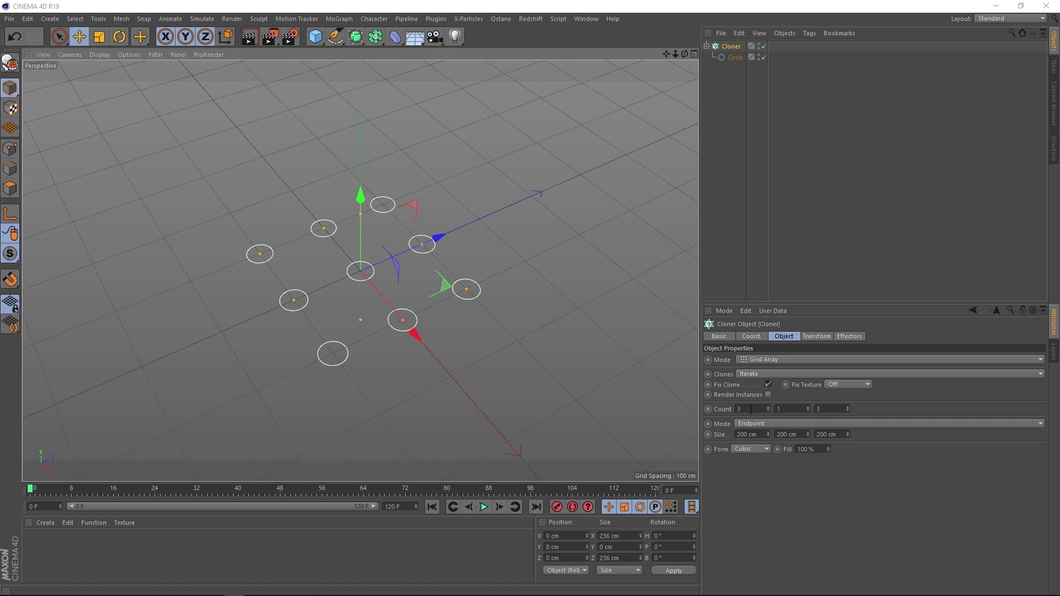
# - Set the grid's first and third counts to 12 clones each
pyautogui.moveTo(743, 409); pyautogui.dragTo(719, 409)
pyautogui.write('12')
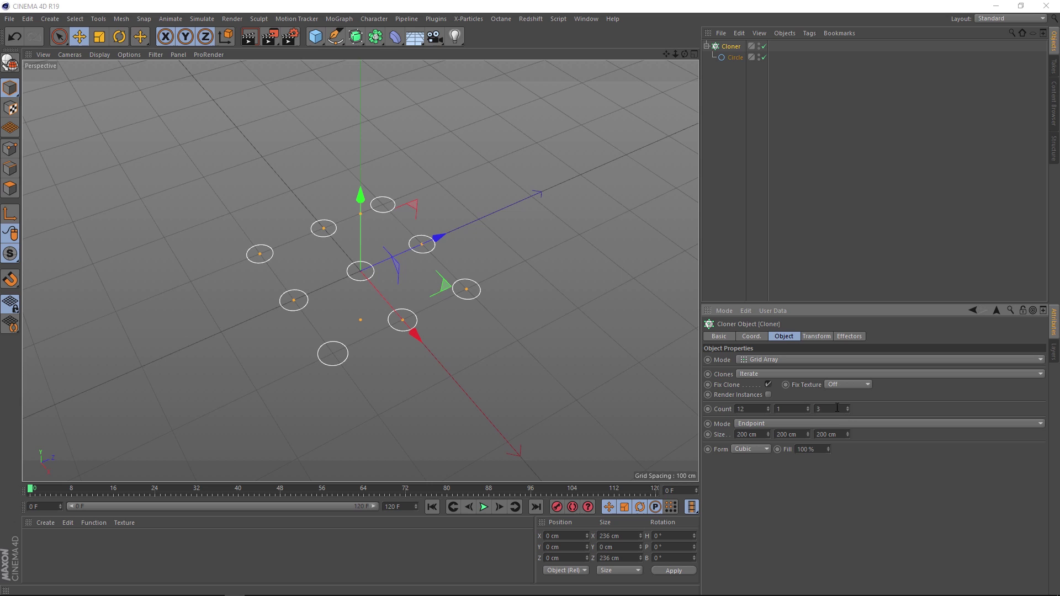
pyautogui.press('Tab')
pyautogui.press('Tab')
pyautogui.write('12')
pyautogui.press('Return')
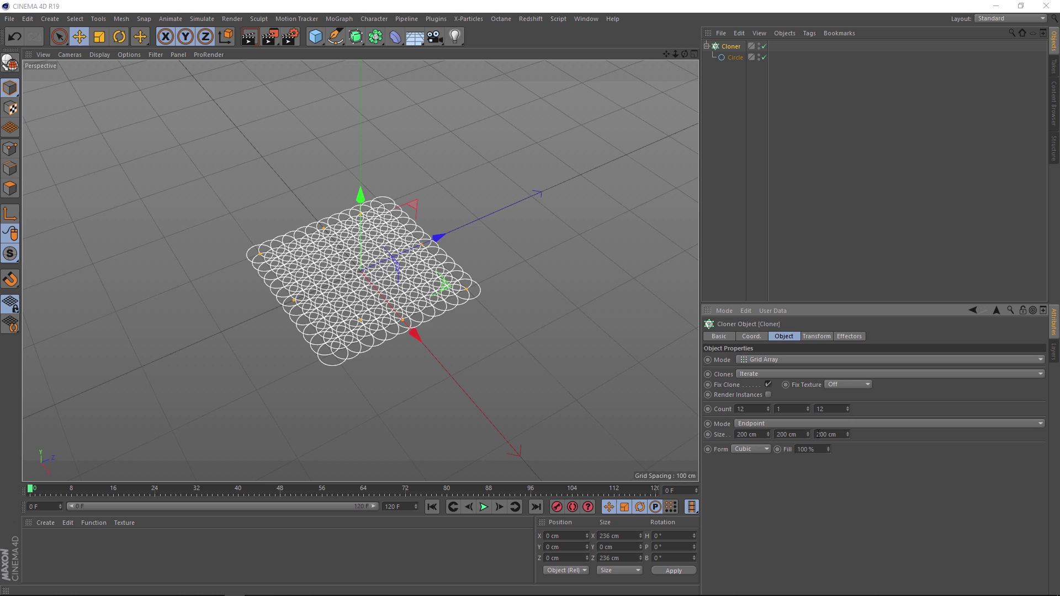
# - Set the grid size to 800 cm on every axis
pyautogui.moveTo(769, 433); pyautogui.dragTo(744, 436)
pyautogui.doubleClick(744, 436)
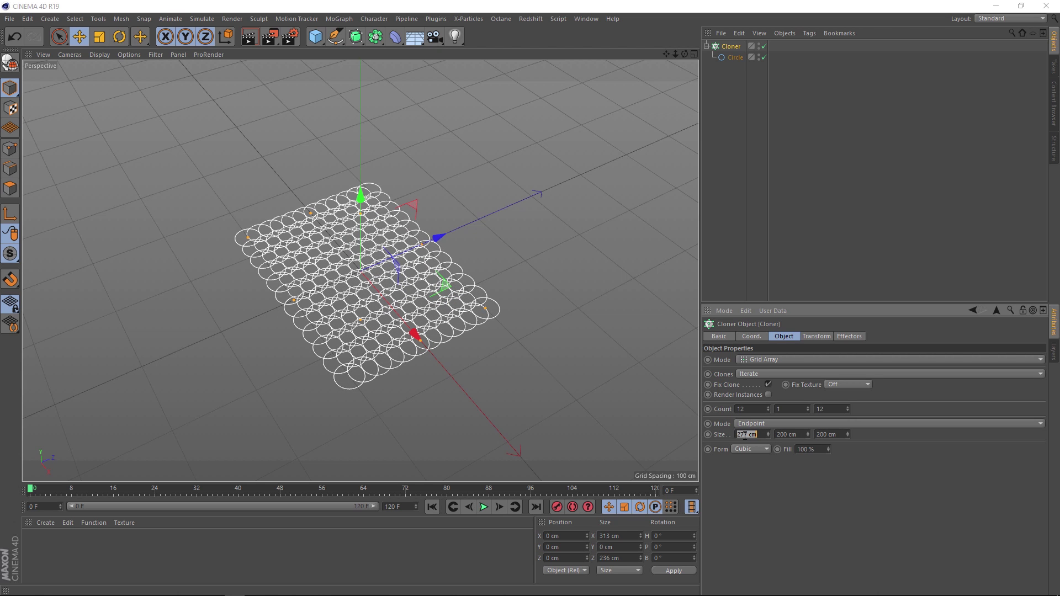
pyautogui.write('800')
pyautogui.press('Return')
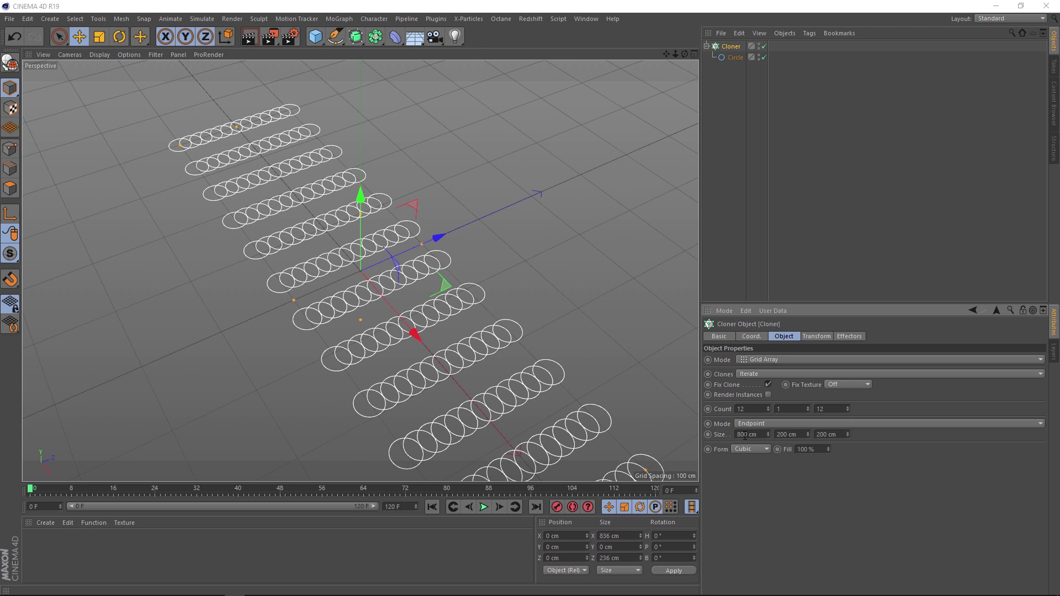
pyautogui.press('Tab')
pyautogui.write('800')
pyautogui.press('Tab')
pyautogui.write('800')
pyautogui.press('Return')
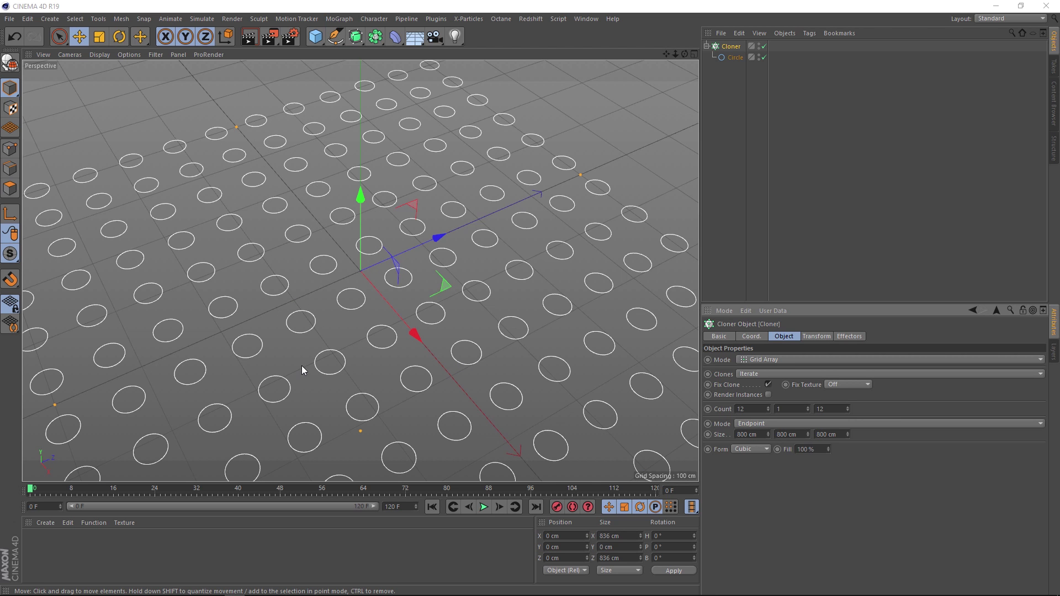
pyautogui.moveTo(303, 371)
pyautogui.keyDown('alt'); pyautogui.mouseDown()
pyautogui.moveTo(327, 343)
pyautogui.moveTo(340, 364)
pyautogui.moveTo(389, 329)
pyautogui.mouseUp(); pyautogui.keyUp('alt')
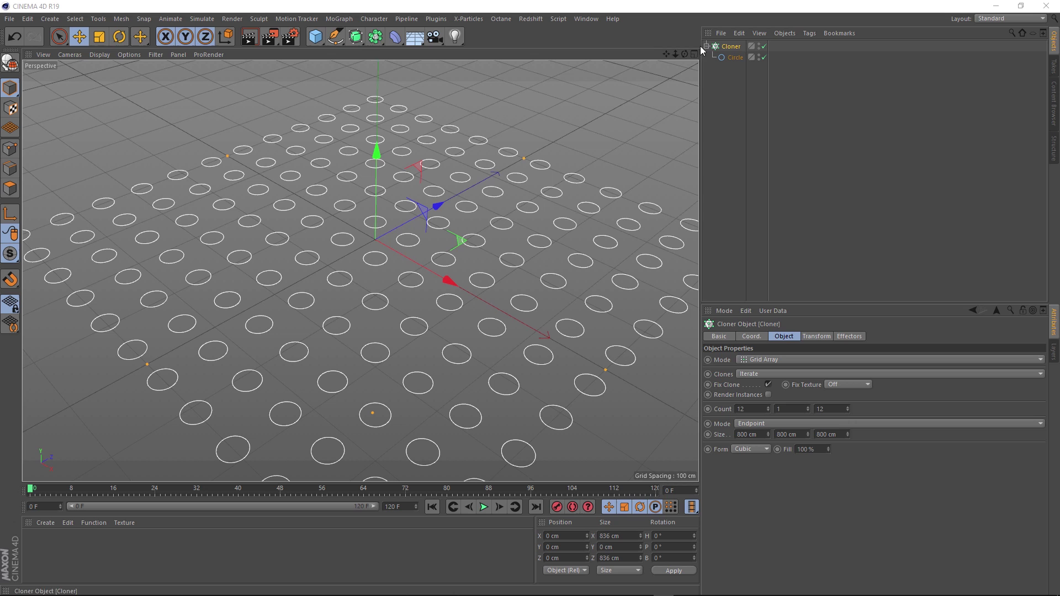
# - Add an Extrude as parent of the Cloner with Movement 0 / 60 / 0 cm
pyautogui.click(356, 37)
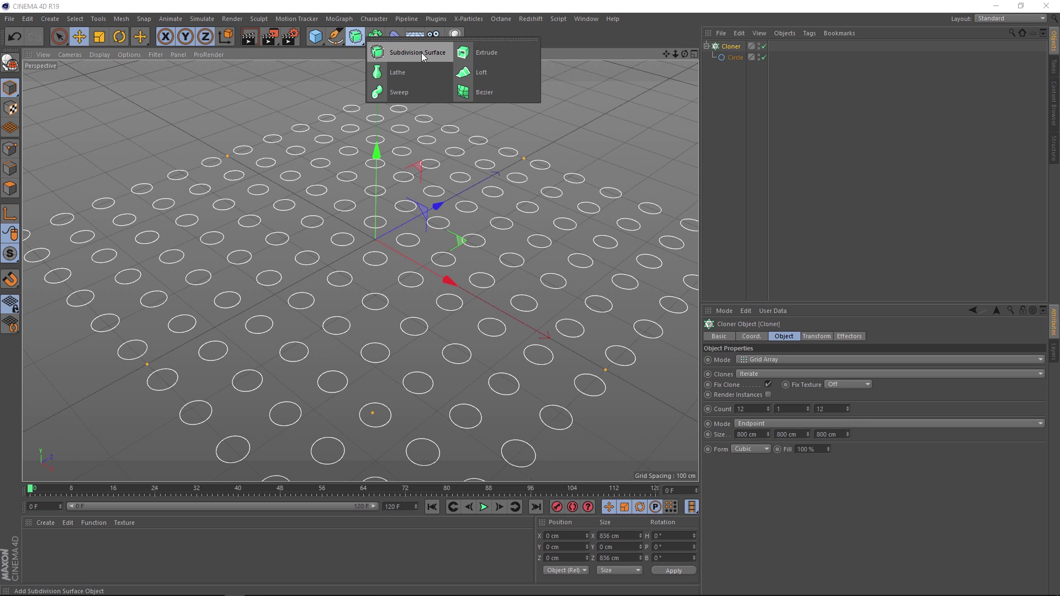
pyautogui.keyDown('alt'); pyautogui.click(522, 52); pyautogui.keyUp('alt')
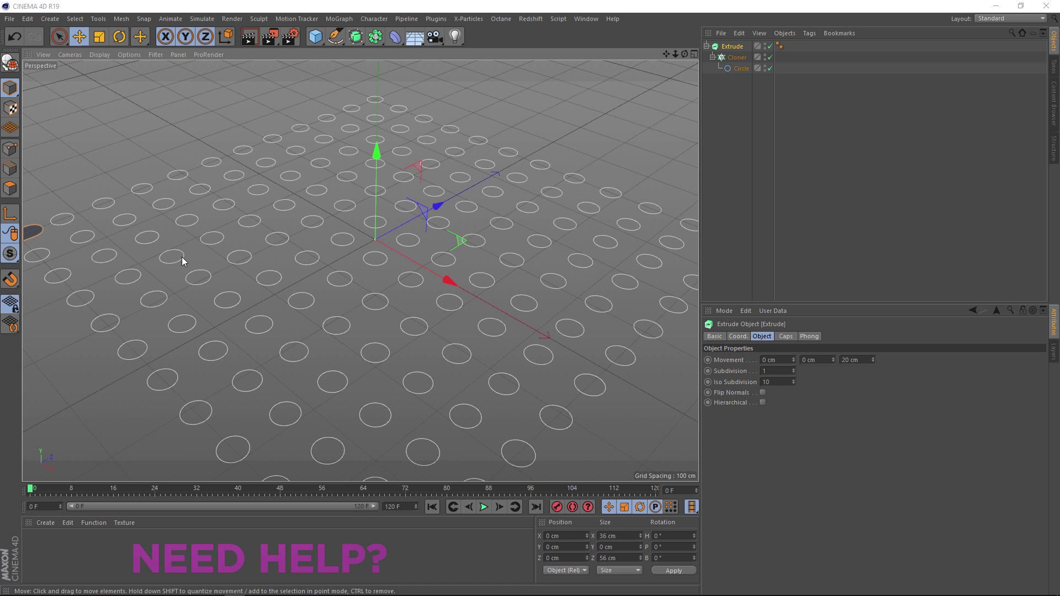
pyautogui.keyDown('alt'); pyautogui.moveTo(160, 271); pyautogui.dragTo(206, 257, button='middle'); pyautogui.keyUp('alt')
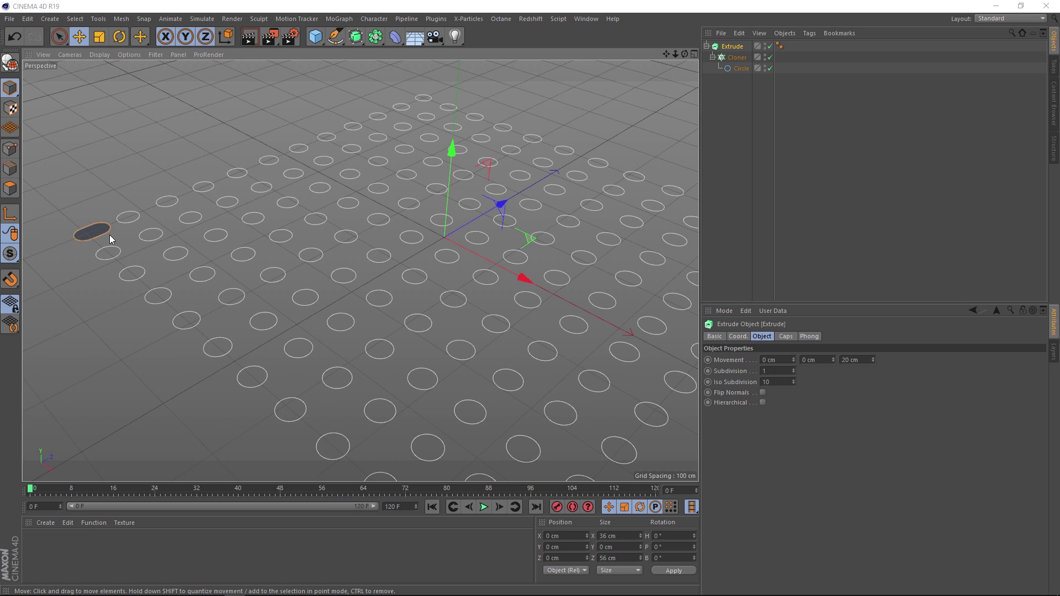
pyautogui.click(855, 360)
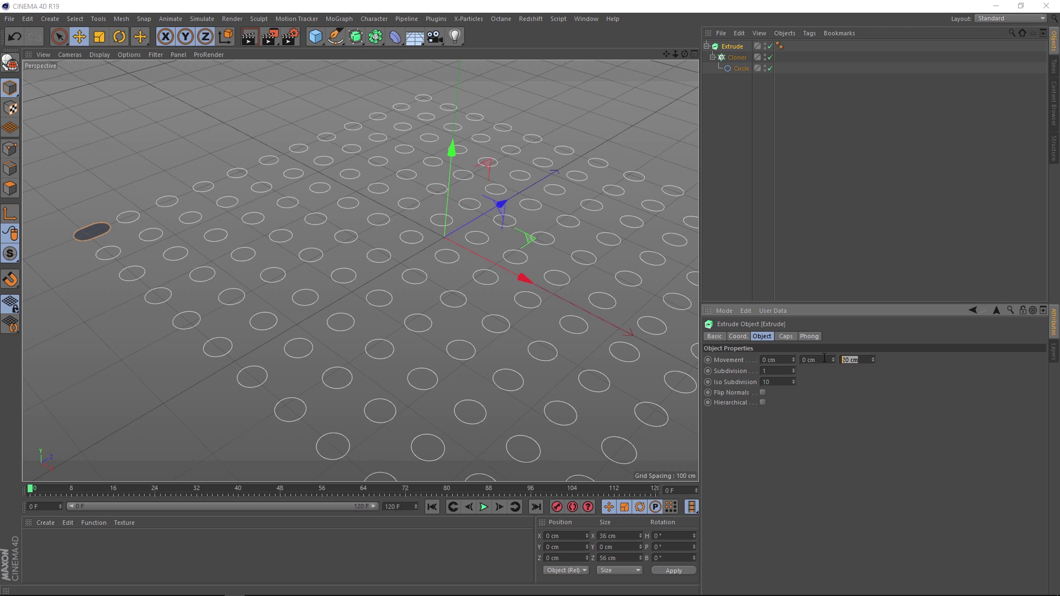
pyautogui.write('0')
pyautogui.press('Return')
pyautogui.click(809, 360)
pyautogui.write('60')
pyautogui.press('Return')
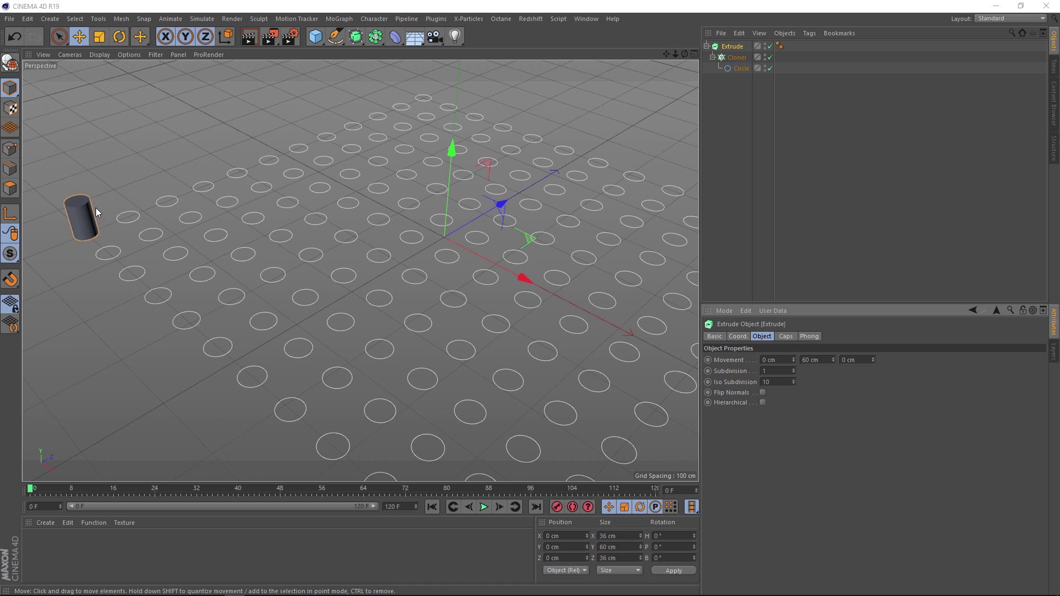
# - Enable Hierarchical on the Extrude, then disable the Extrude for now
pyautogui.click(764, 403)
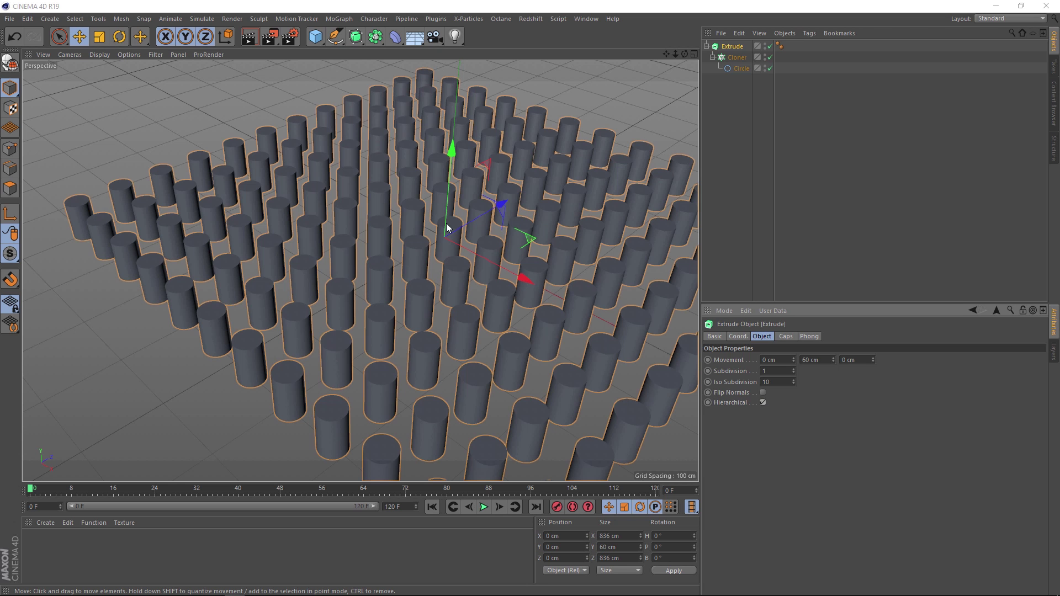
pyautogui.moveTo(494, 228)
pyautogui.keyDown('alt'); pyautogui.mouseDown()
pyautogui.moveTo(428, 254)
pyautogui.moveTo(403, 329)
pyautogui.moveTo(429, 323)
pyautogui.mouseUp(); pyautogui.keyUp('alt')
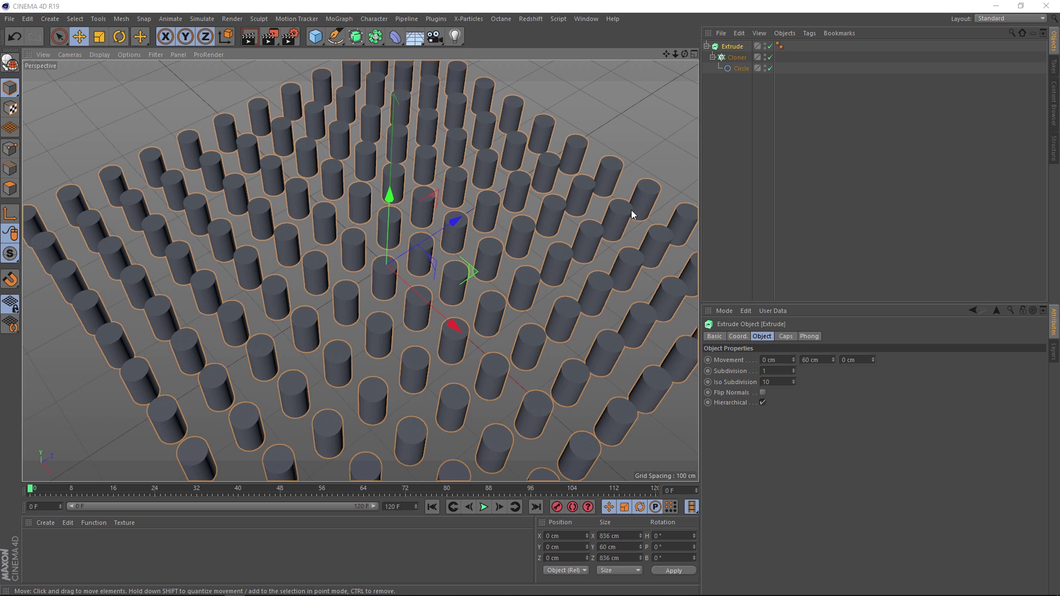
pyautogui.click(770, 46)
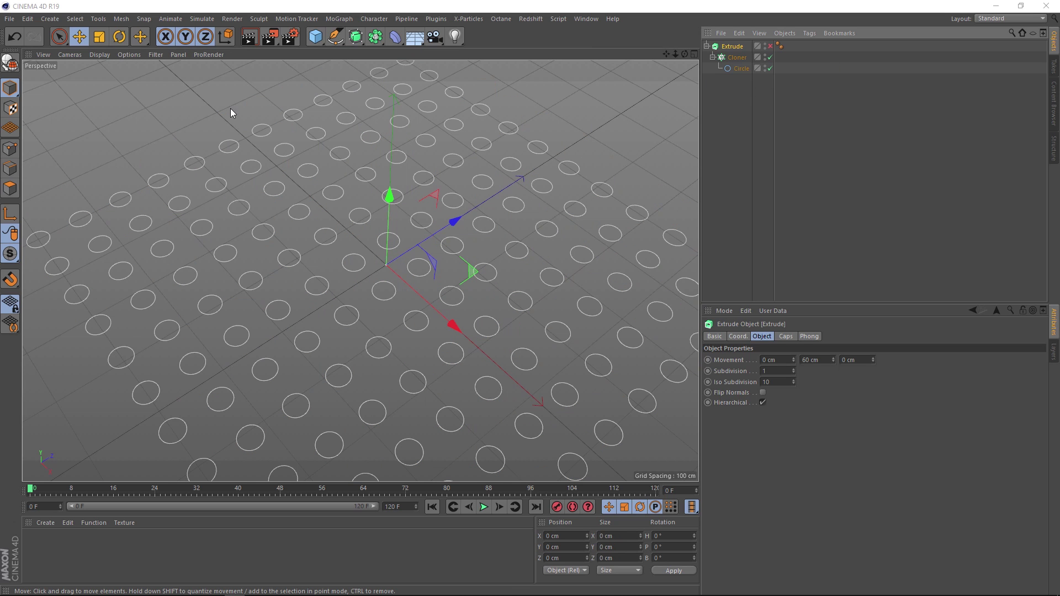
# - Add a Rectangle spline on the XZ plane and scale it to about 1484.4 cm around the grid
pyautogui.click(336, 34)
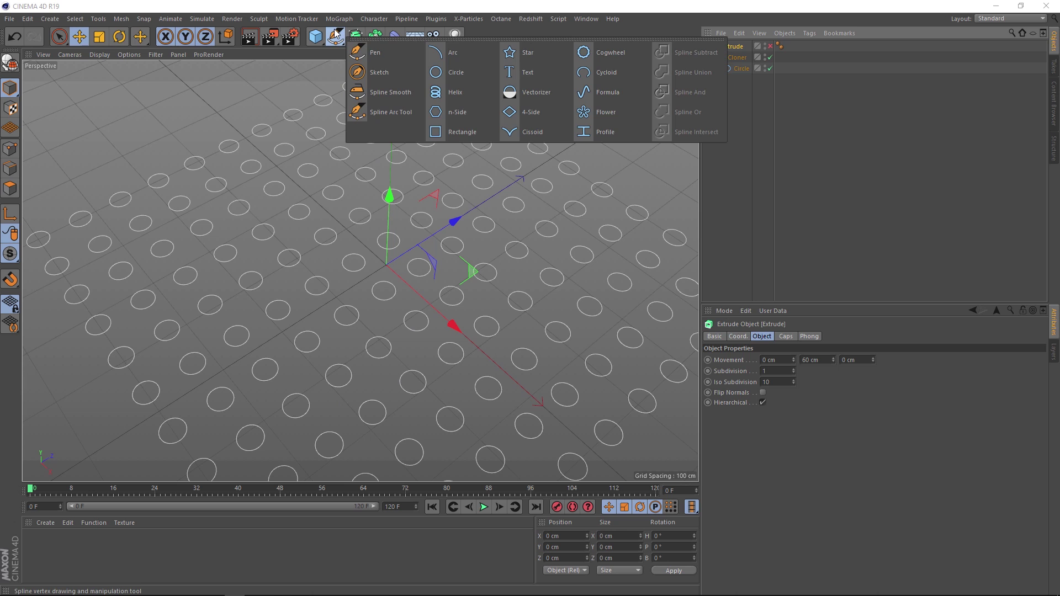
pyautogui.click(489, 131)
pyautogui.keyDown('alt'); pyautogui.moveTo(387, 193); pyautogui.dragTo(310, 140); pyautogui.keyUp('alt')
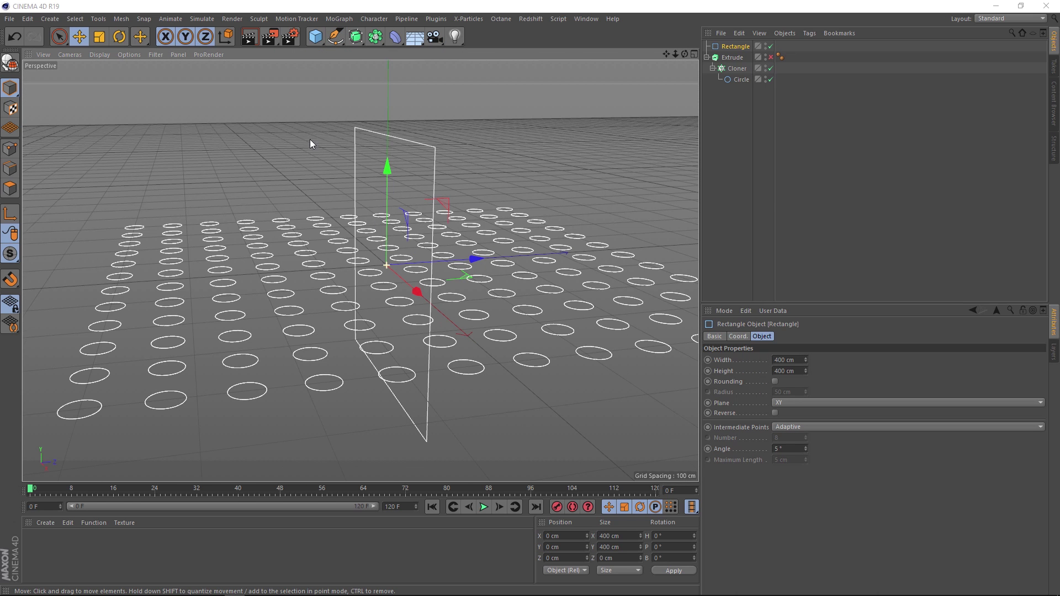
pyautogui.click(803, 403)
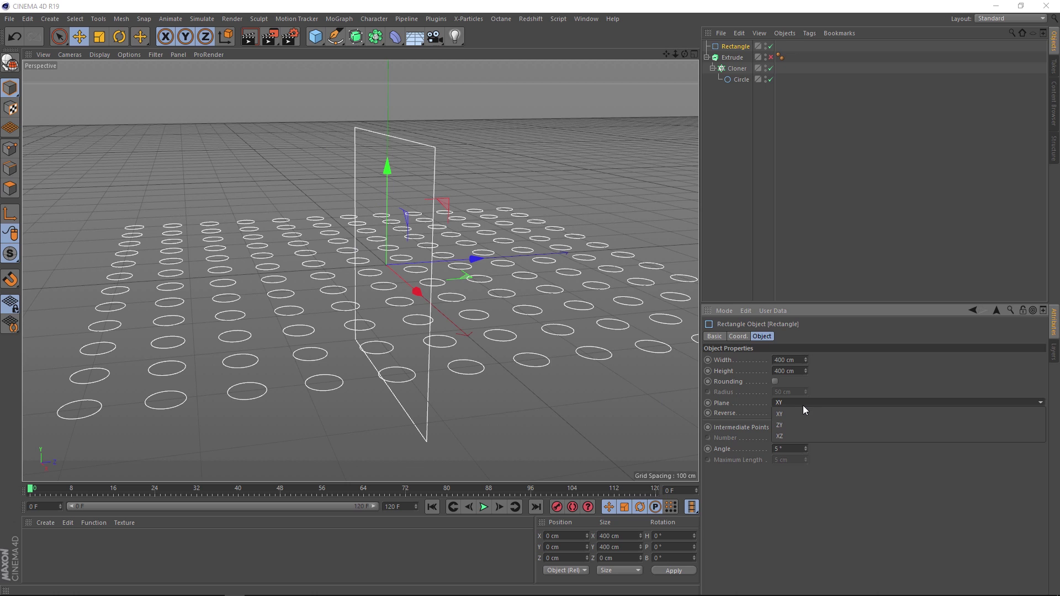
pyautogui.click(797, 436)
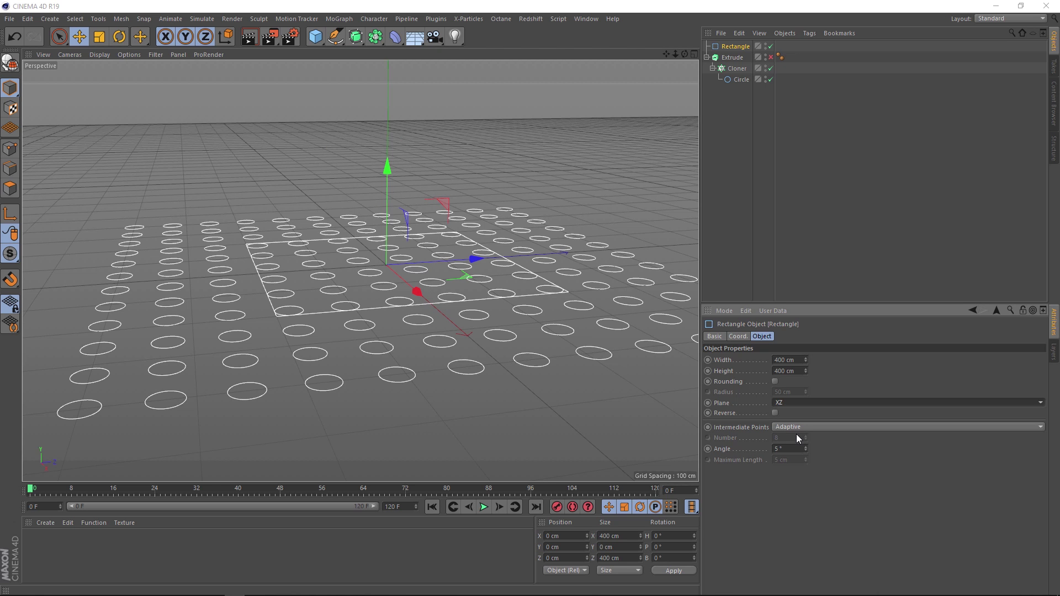
pyautogui.scroll(5, 485, 371)
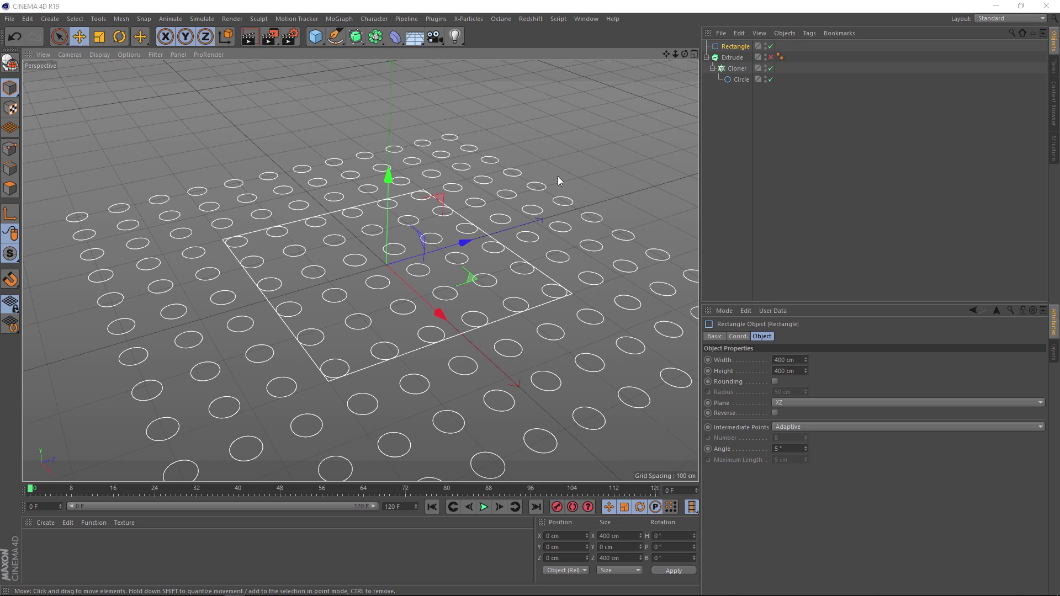
pyautogui.click(100, 36)
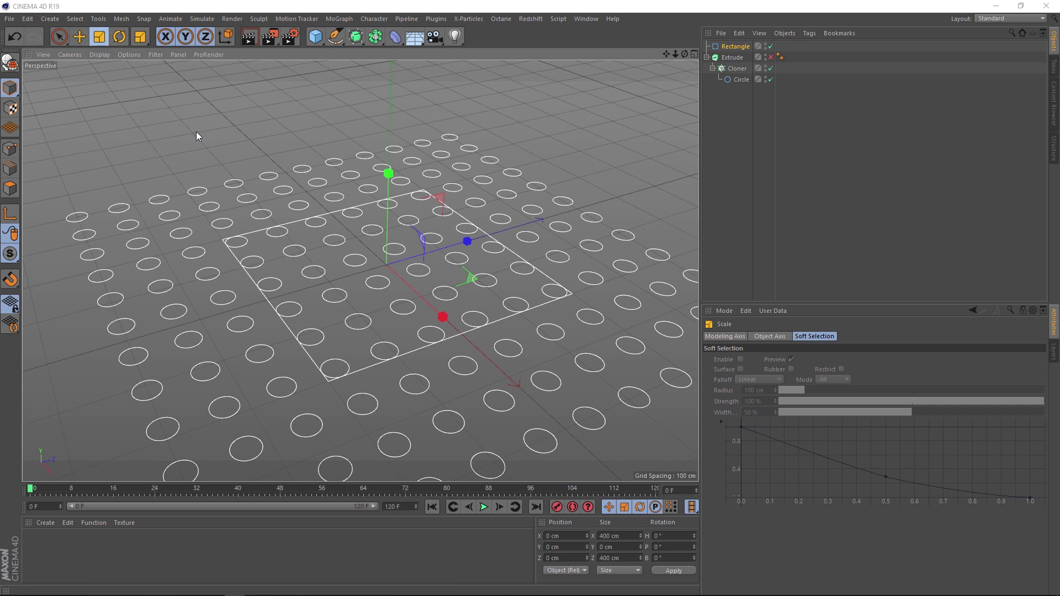
pyautogui.moveTo(348, 310); pyautogui.dragTo(697, 163)
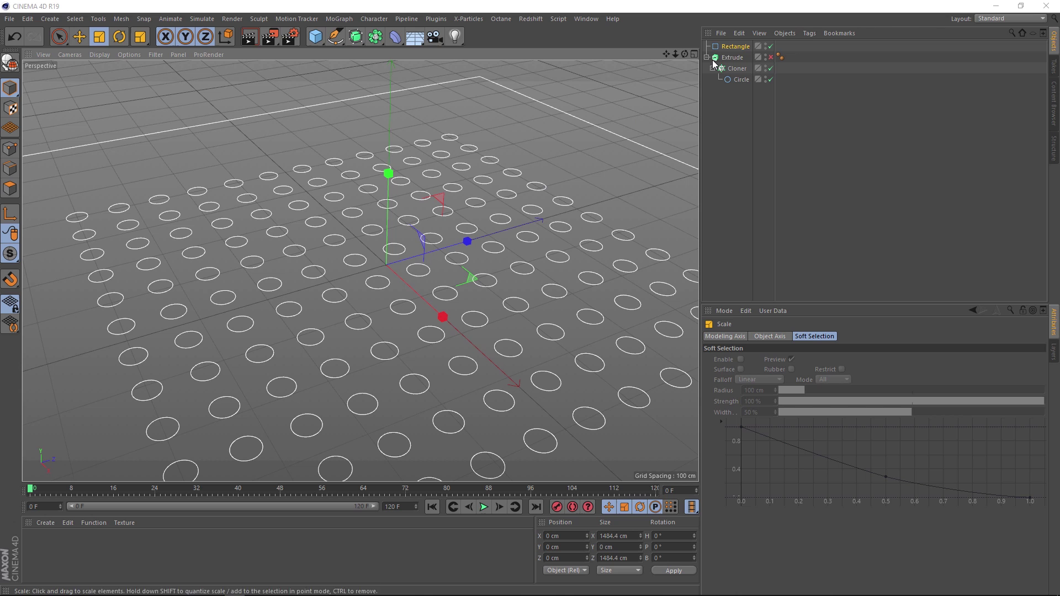
# - Place the Rectangle under the Extrude to form an extruded plate
pyautogui.moveTo(731, 52); pyautogui.dragTo(756, 56)
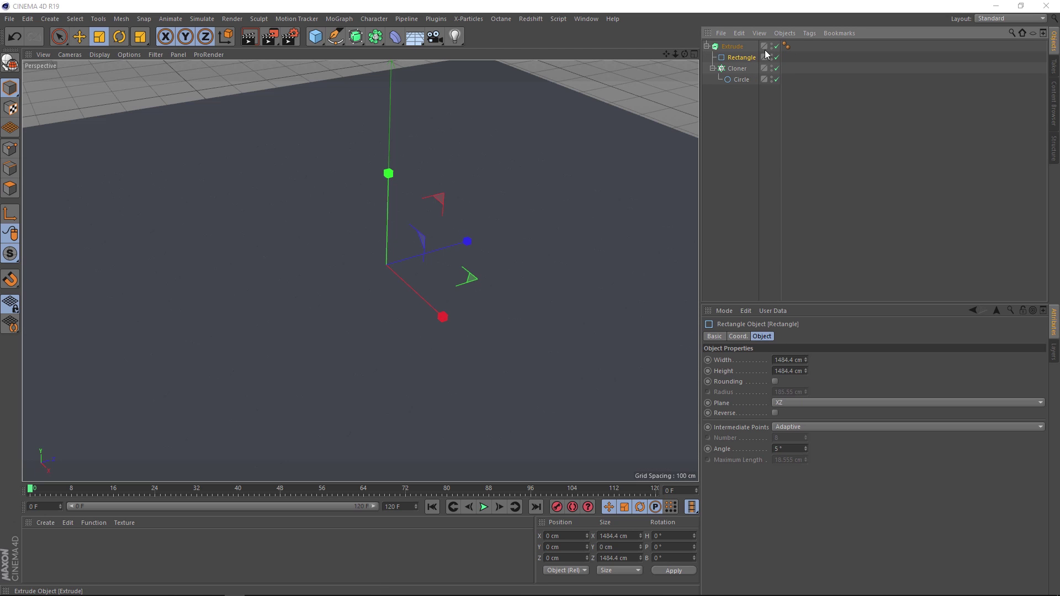
pyautogui.keyDown('alt'); pyautogui.moveTo(425, 319); pyautogui.dragTo(357, 347); pyautogui.keyUp('alt')
pyautogui.keyDown('alt'); pyautogui.moveTo(293, 395); pyautogui.dragTo(379, 332); pyautogui.keyUp('alt')
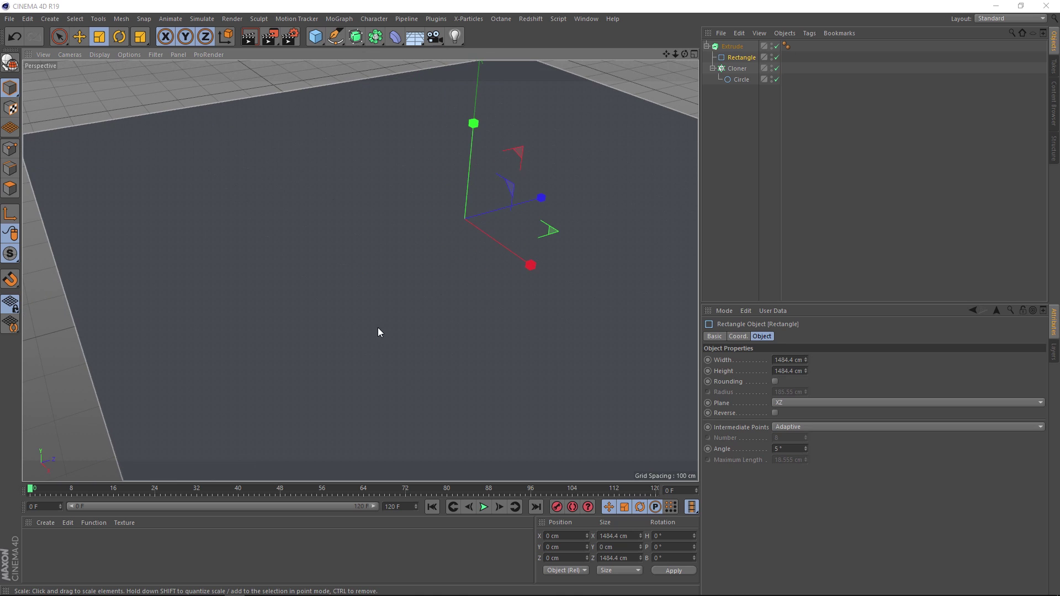
pyautogui.click(775, 56)
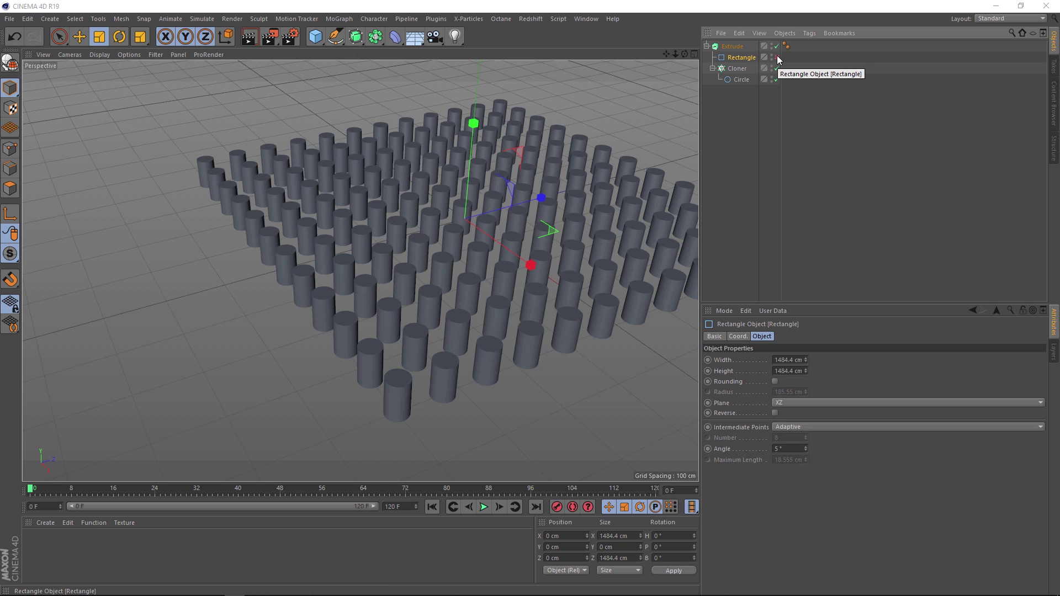
pyautogui.click(776, 57)
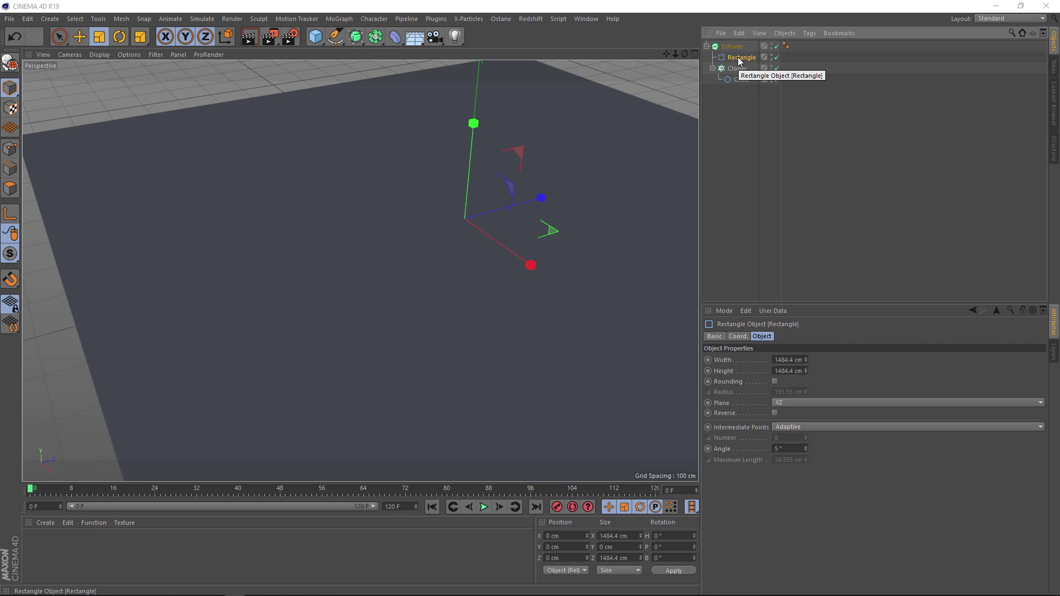
# - Wrap the Rectangle in a Connect object and move the Cloner inside to cut the holes
pyautogui.click(375, 37)
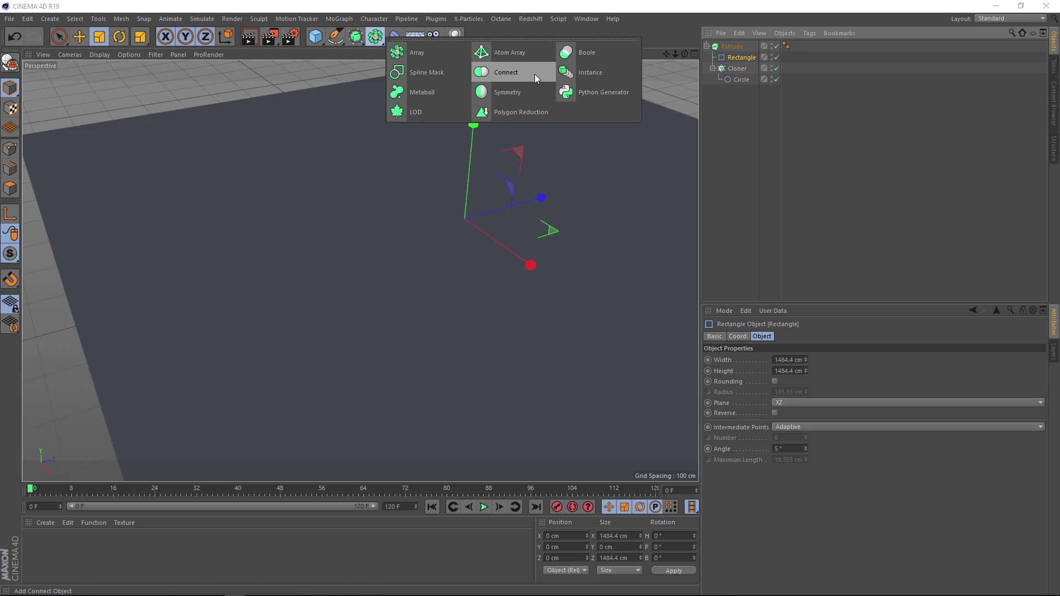
pyautogui.keyDown('alt'); pyautogui.click(535, 74); pyautogui.keyUp('alt')
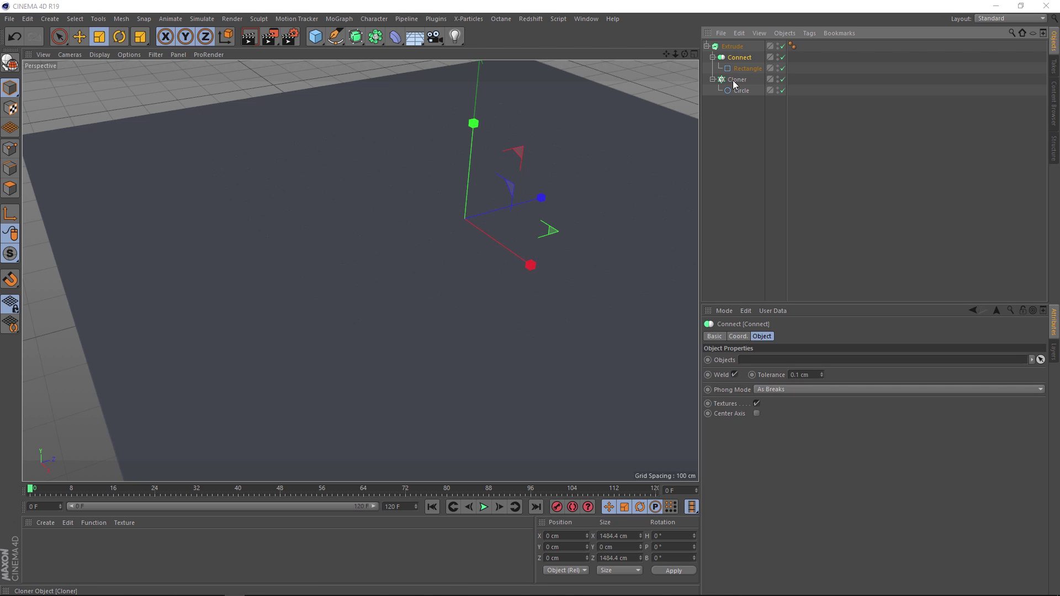
pyautogui.moveTo(735, 81); pyautogui.dragTo(739, 61)
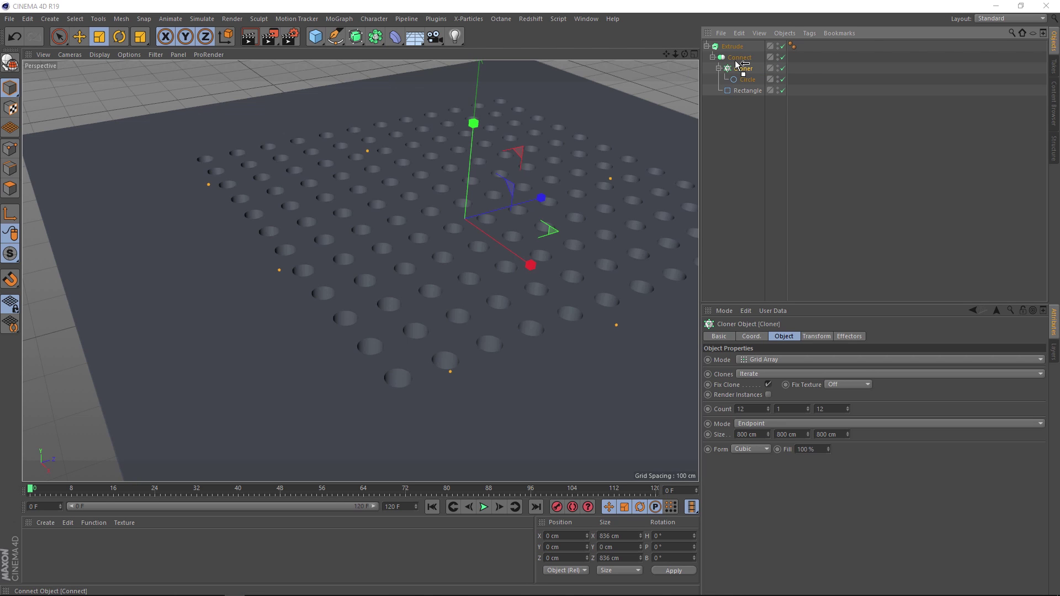
pyautogui.moveTo(380, 254)
pyautogui.keyDown('alt'); pyautogui.mouseDown()
pyautogui.moveTo(367, 308)
pyautogui.moveTo(372, 348)
pyautogui.moveTo(395, 291)
pyautogui.moveTo(323, 330)
pyautogui.mouseUp(); pyautogui.keyUp('alt')
pyautogui.scroll(5, 309, 346)
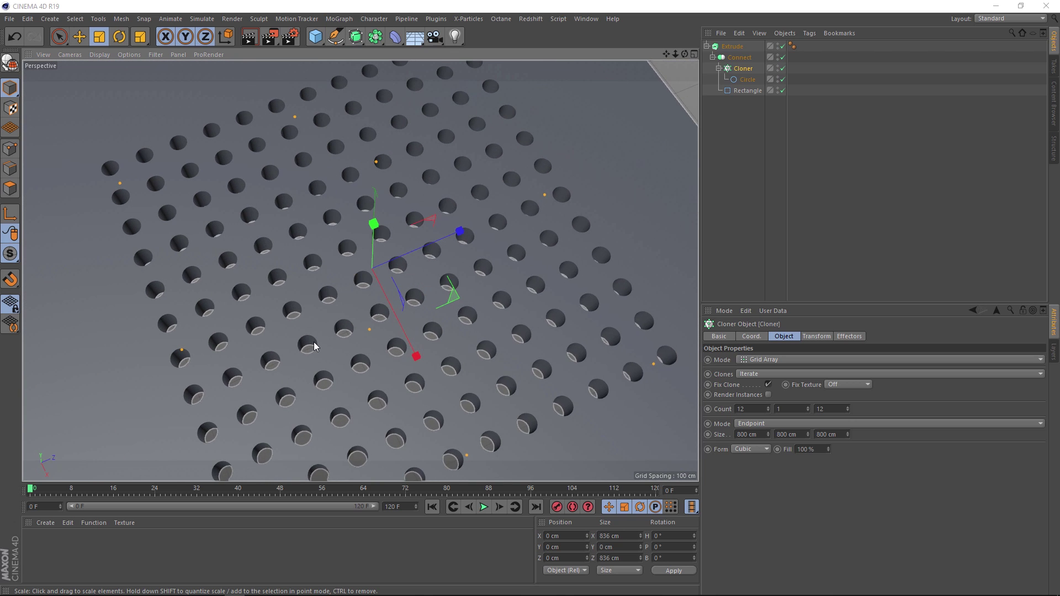
pyautogui.keyDown('alt'); pyautogui.moveTo(307, 345); pyautogui.dragTo(264, 382, button='middle'); pyautogui.keyUp('alt')
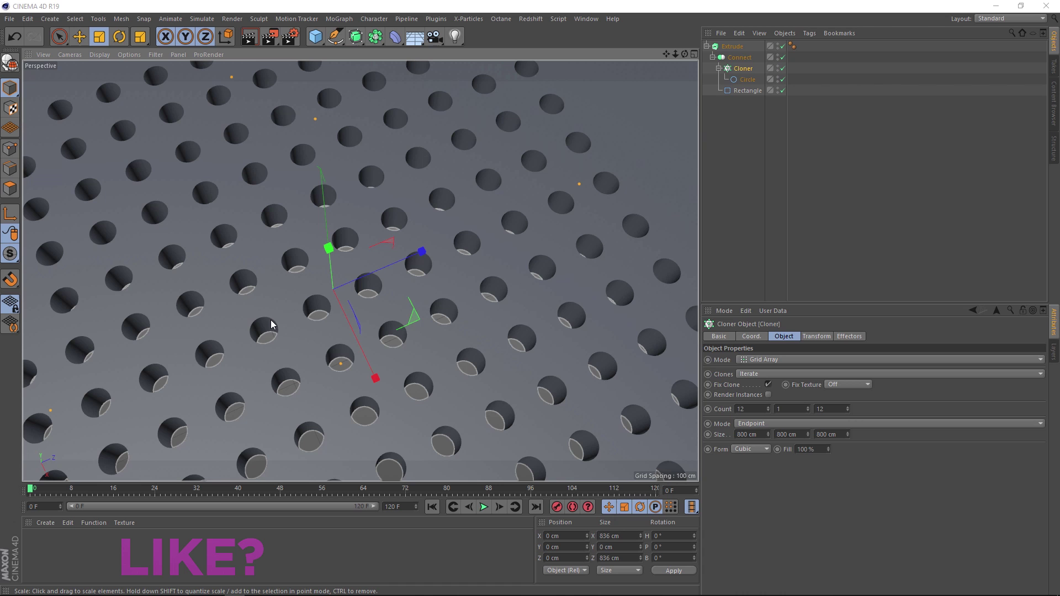
# - Set both the start and end caps of the Extrude to Fillet Cap
pyautogui.click(732, 47)
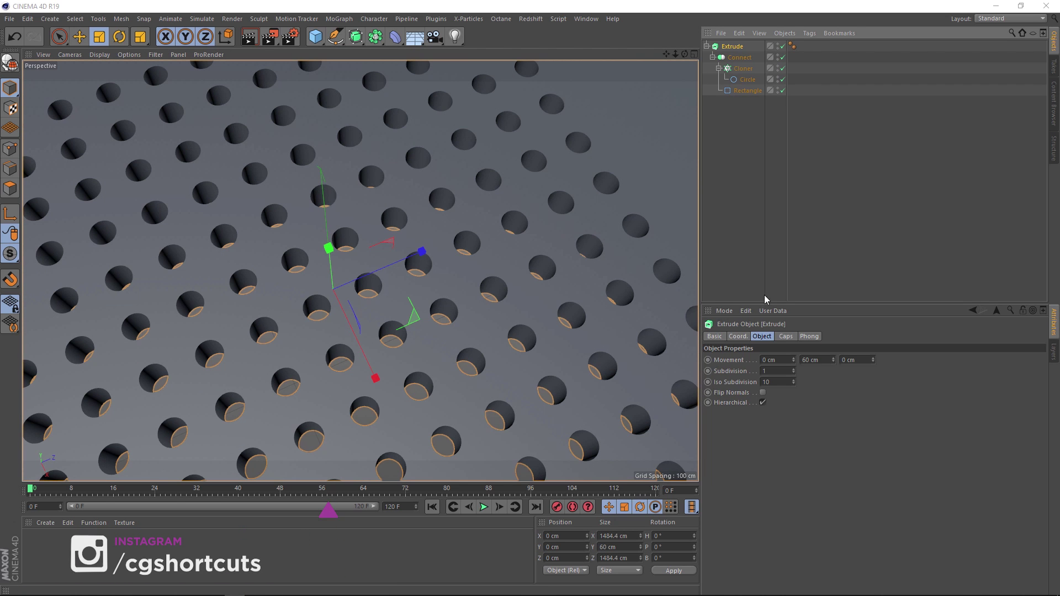
pyautogui.click(786, 337)
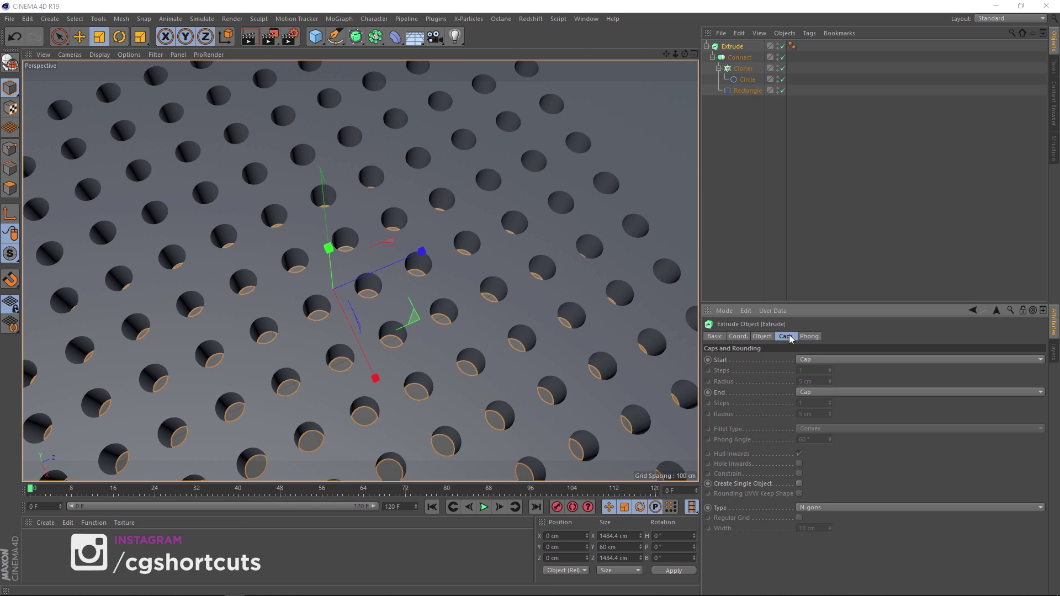
pyautogui.click(832, 360)
pyautogui.click(830, 403)
pyautogui.click(822, 393)
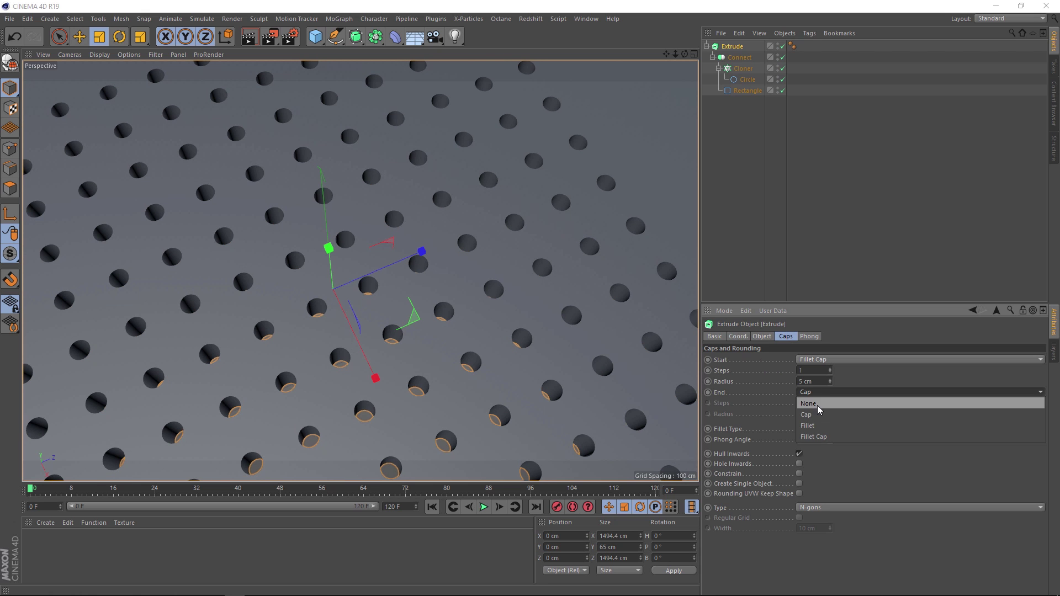
pyautogui.click(818, 435)
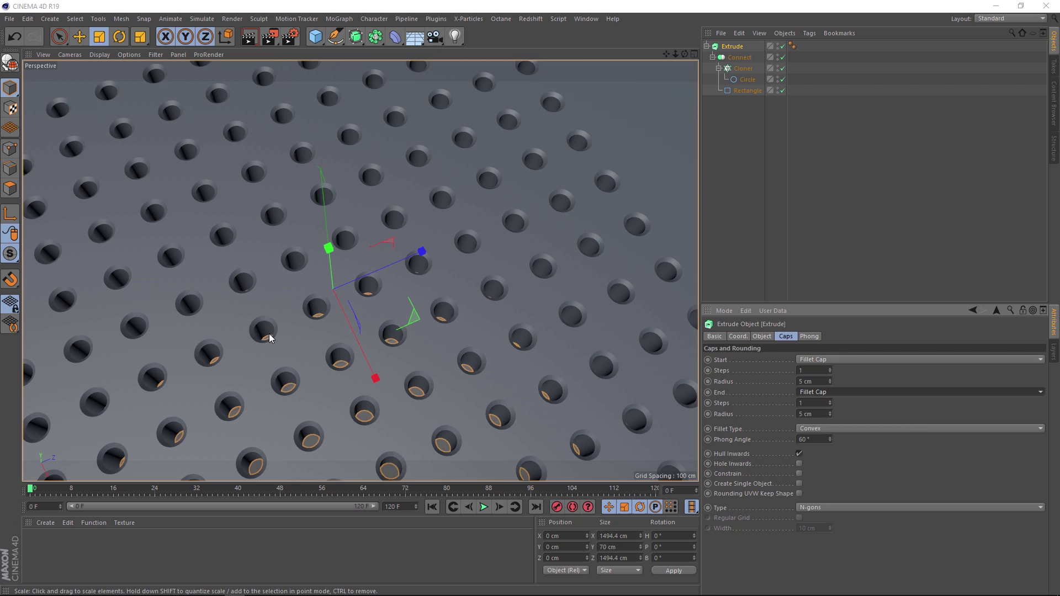
# - Set the start and end fillet radius to 2 cm and enable Constrain
pyautogui.click(822, 379)
pyautogui.write('2')
pyautogui.click(812, 413)
pyautogui.write('2')
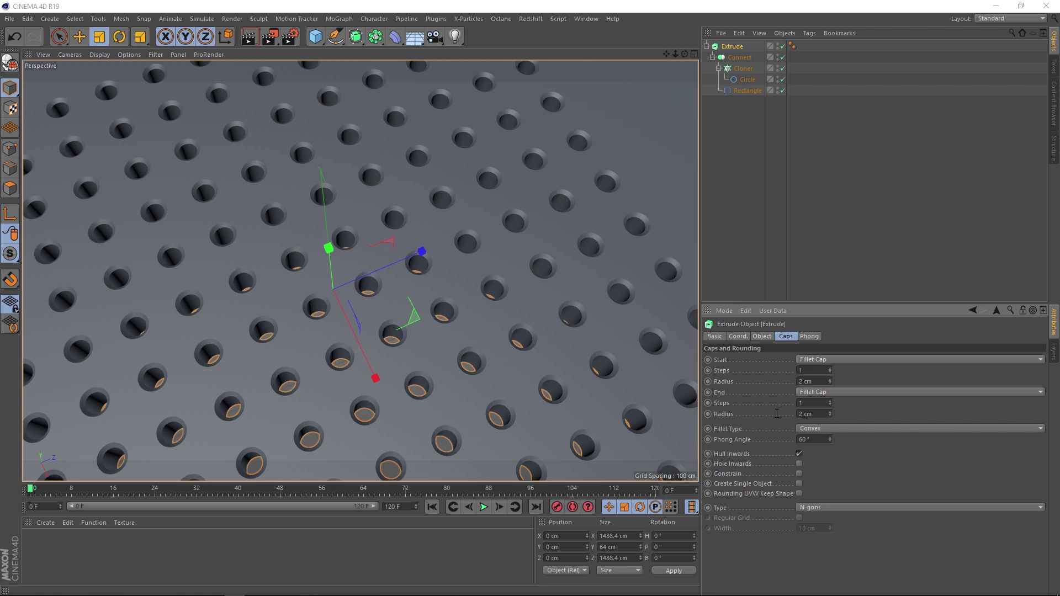
pyautogui.press('Return')
pyautogui.keyDown('alt'); pyautogui.moveTo(310, 399); pyautogui.dragTo(359, 329); pyautogui.keyUp('alt')
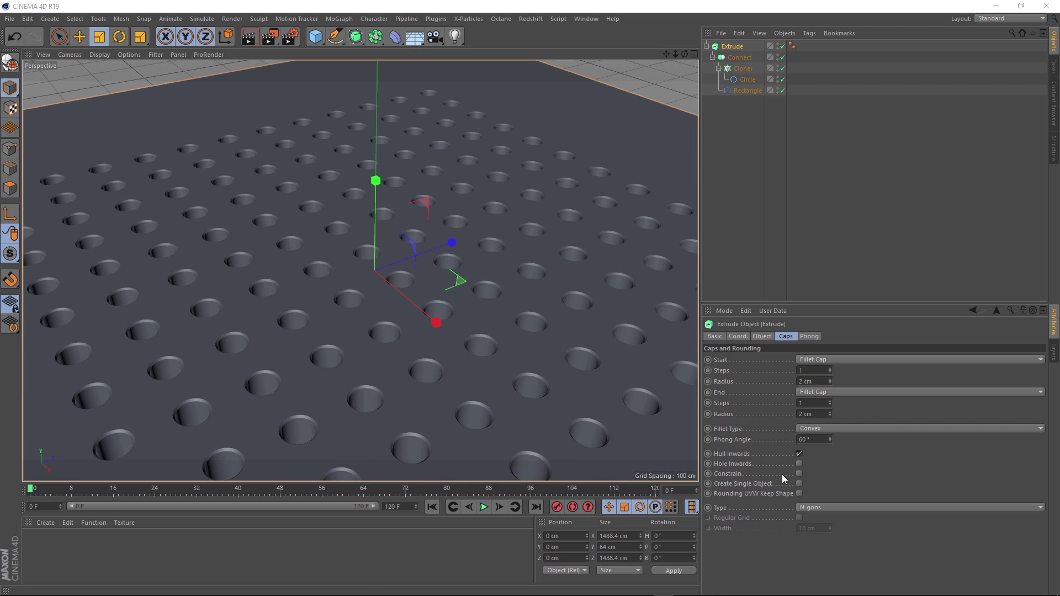
pyautogui.click(799, 473)
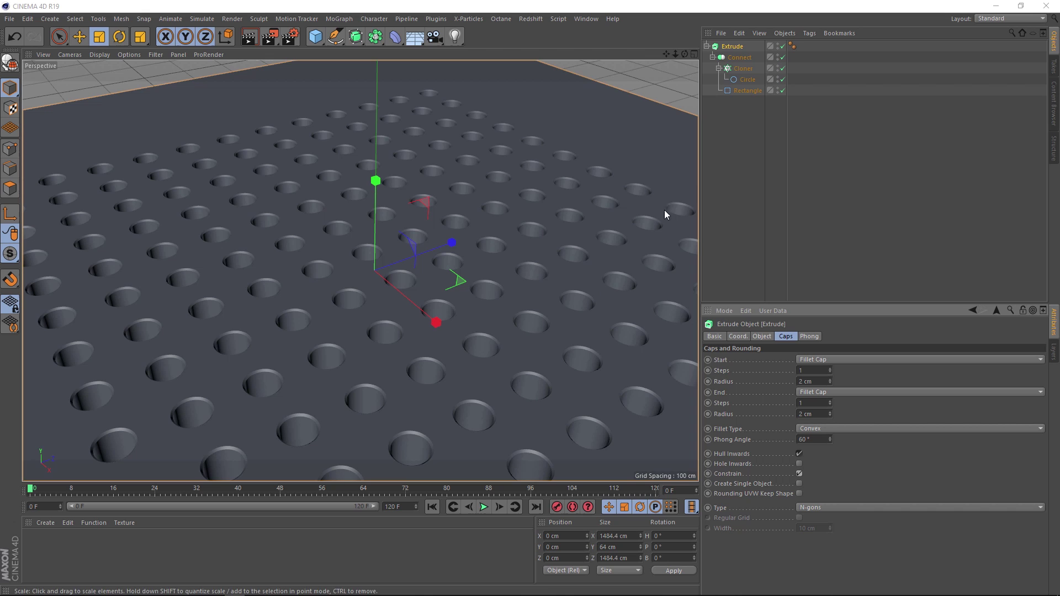
# - Rename the Extrude object to 'Surface' and the Cloner object to 'Holes'
pyautogui.doubleClick(733, 47)
pyautogui.write('Surf')
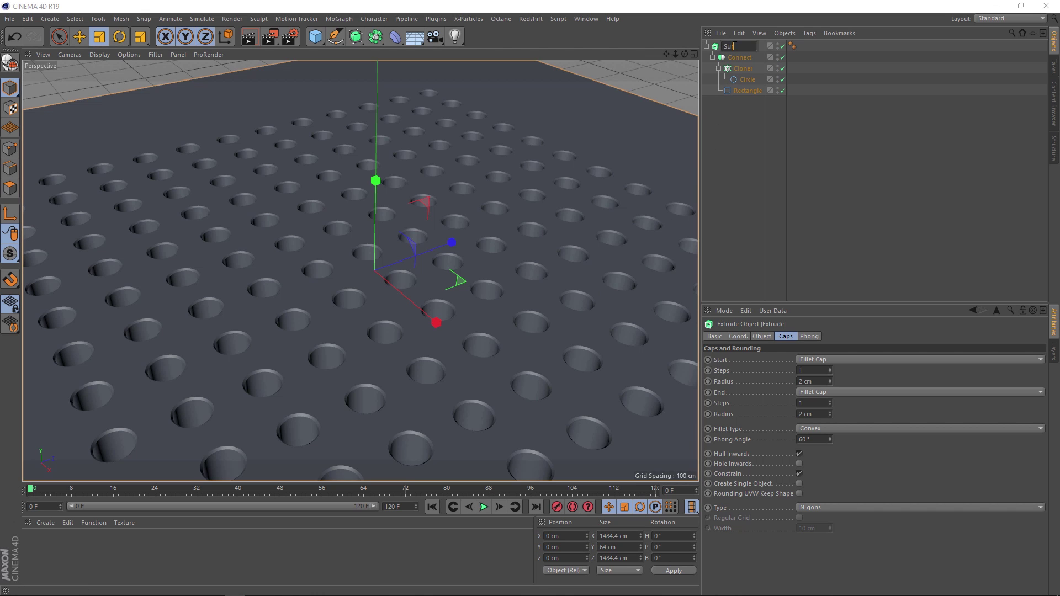
pyautogui.write('ace')
pyautogui.press('Return')
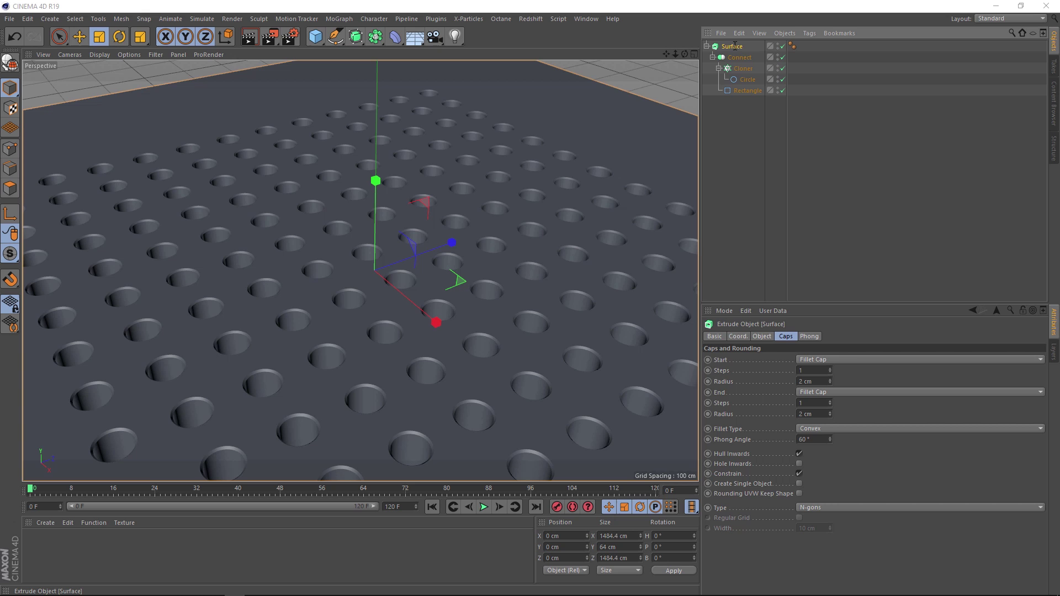
pyautogui.click(744, 69)
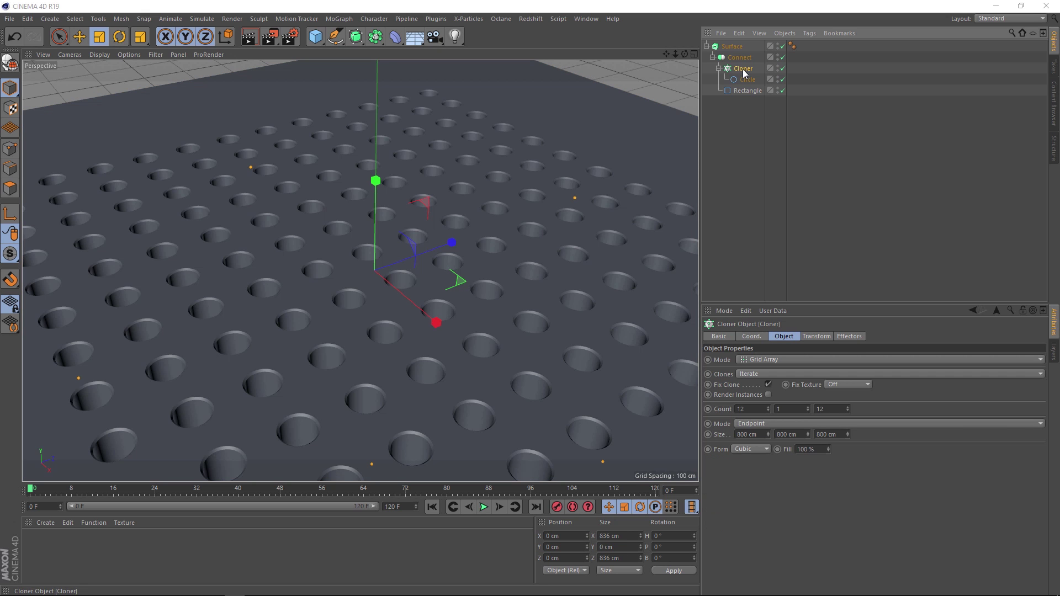
pyautogui.doubleClick(744, 71)
pyautogui.write('Holes')
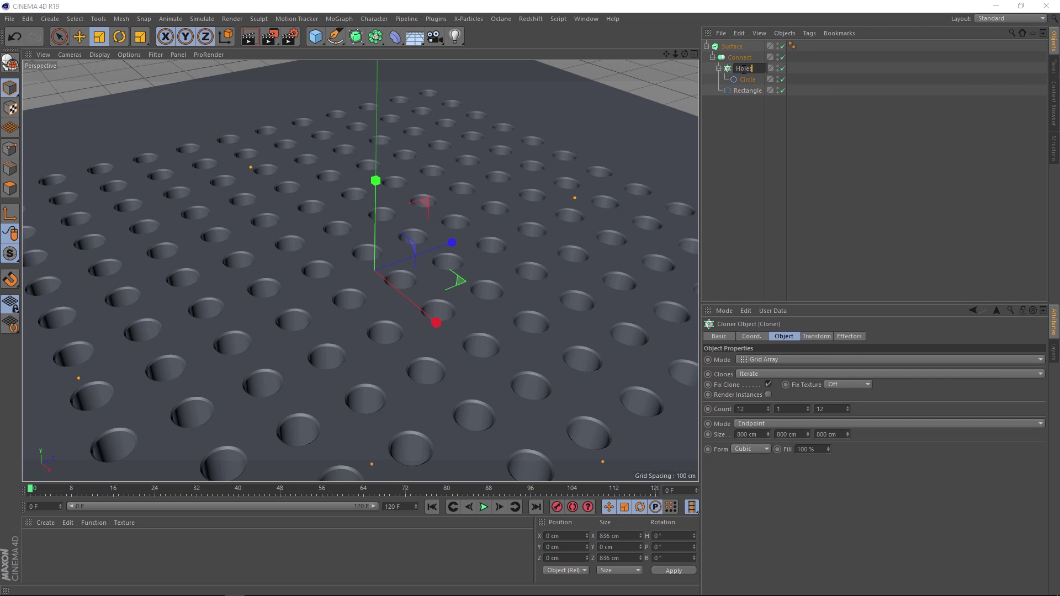
pyautogui.press('Return')
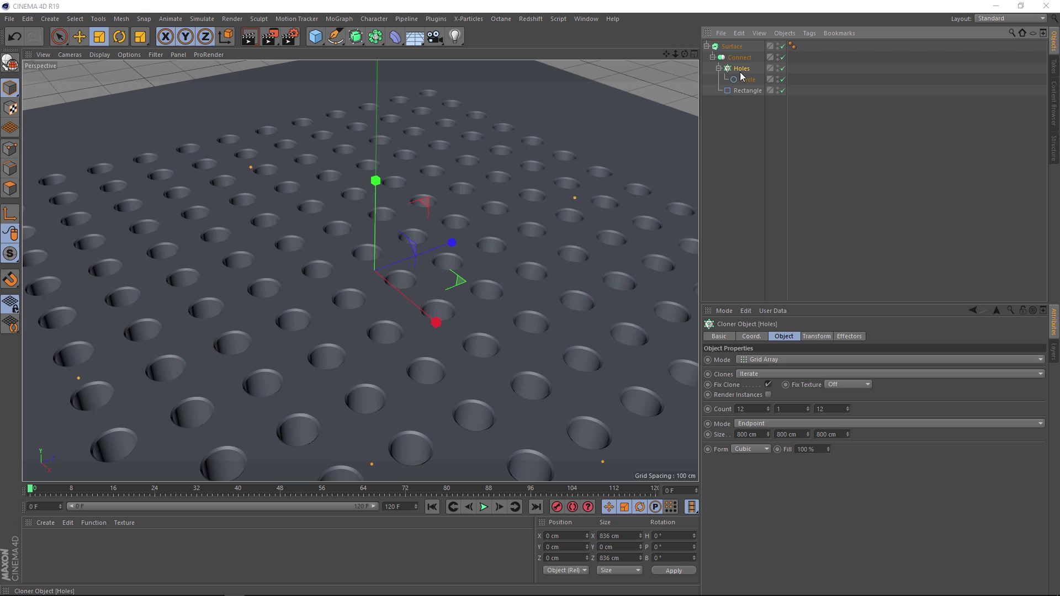
# - Duplicate the Holes cloner to the top level and delete the Circle inside the copy
pyautogui.keyDown('ctrl'); pyautogui.moveTo(738, 67); pyautogui.dragTo(725, 48); pyautogui.keyUp('ctrl')
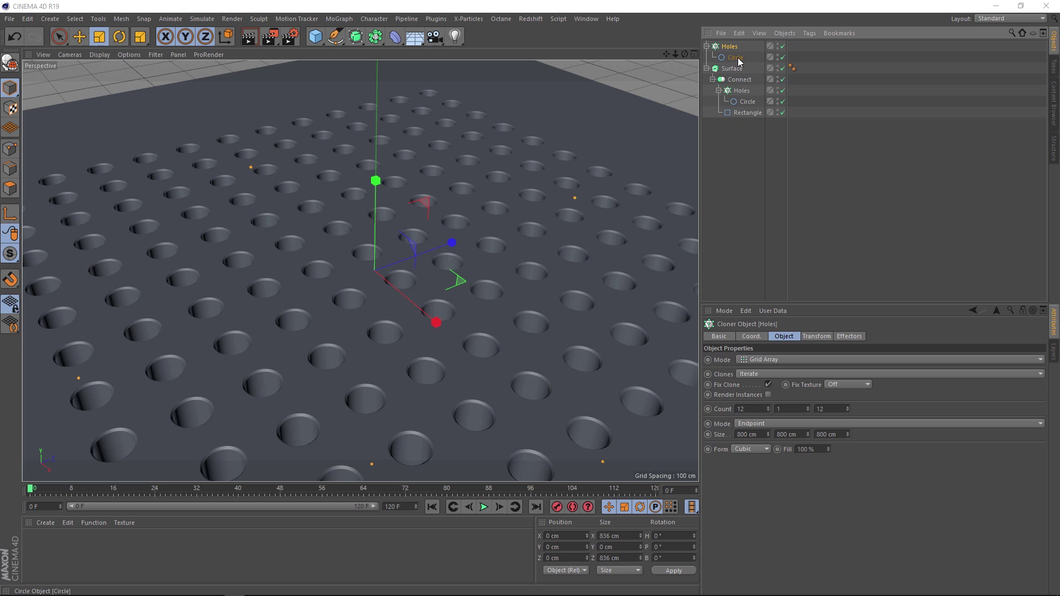
pyautogui.click(738, 58)
pyautogui.press('Delete')
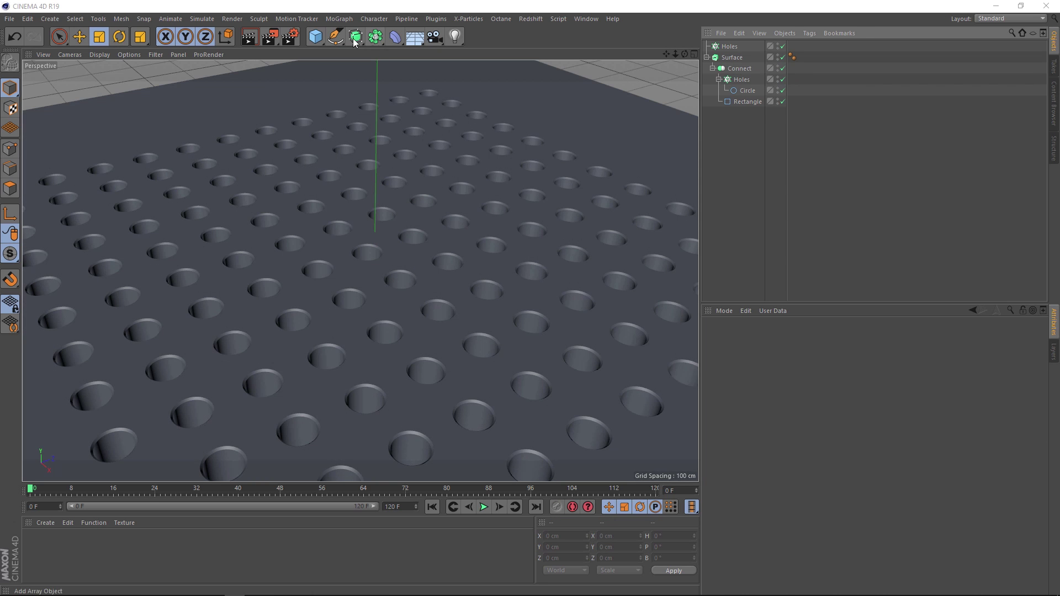
# - Add a Sphere, parent it under the copied cloner, and set its radius to 14 cm
pyautogui.click(316, 36)
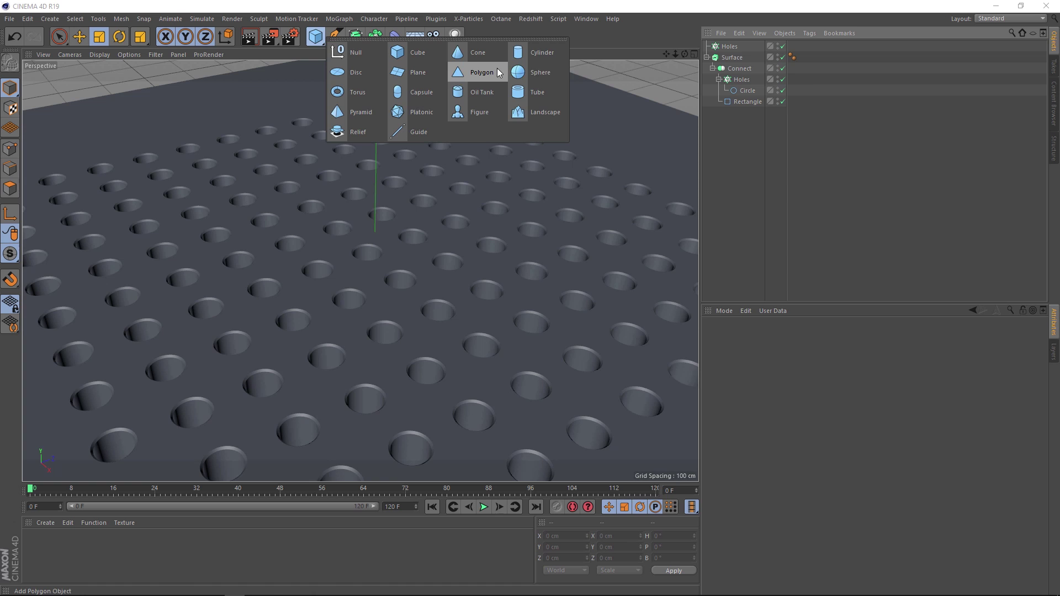
pyautogui.click(536, 73)
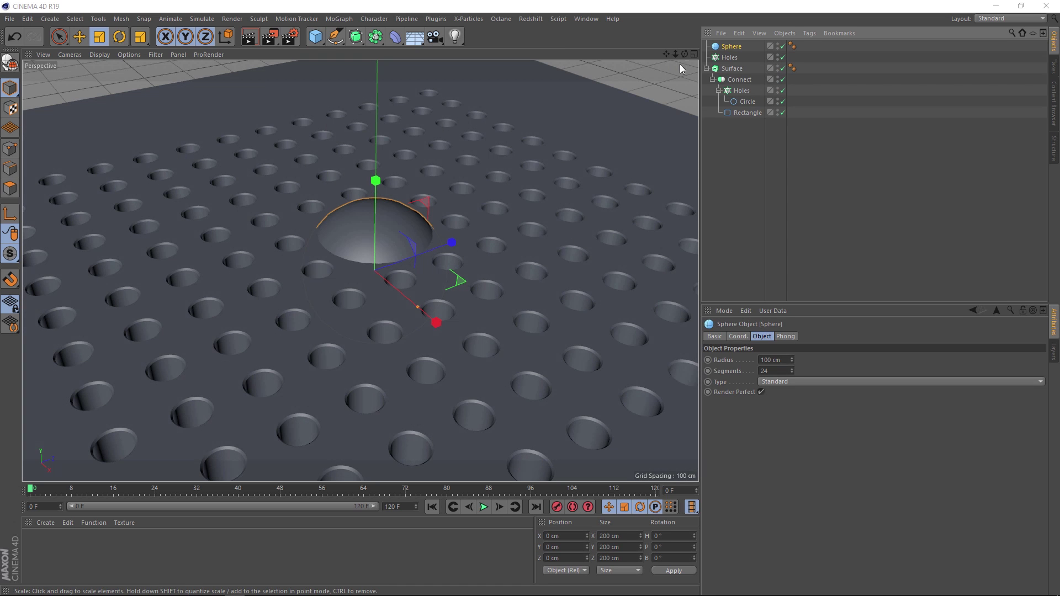
pyautogui.moveTo(732, 46); pyautogui.dragTo(734, 57)
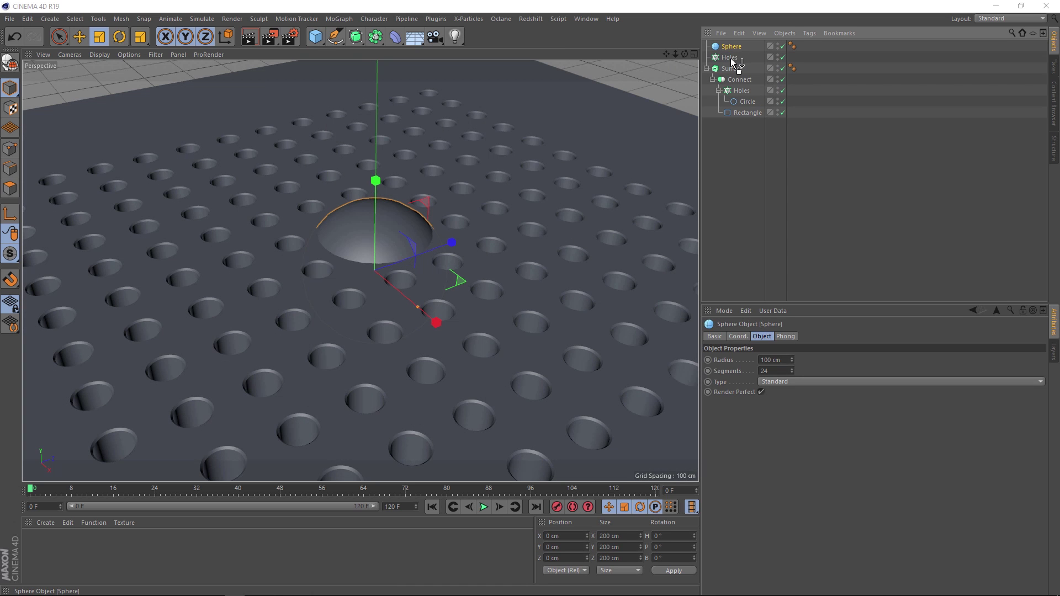
pyautogui.moveTo(732, 62); pyautogui.dragTo(734, 60)
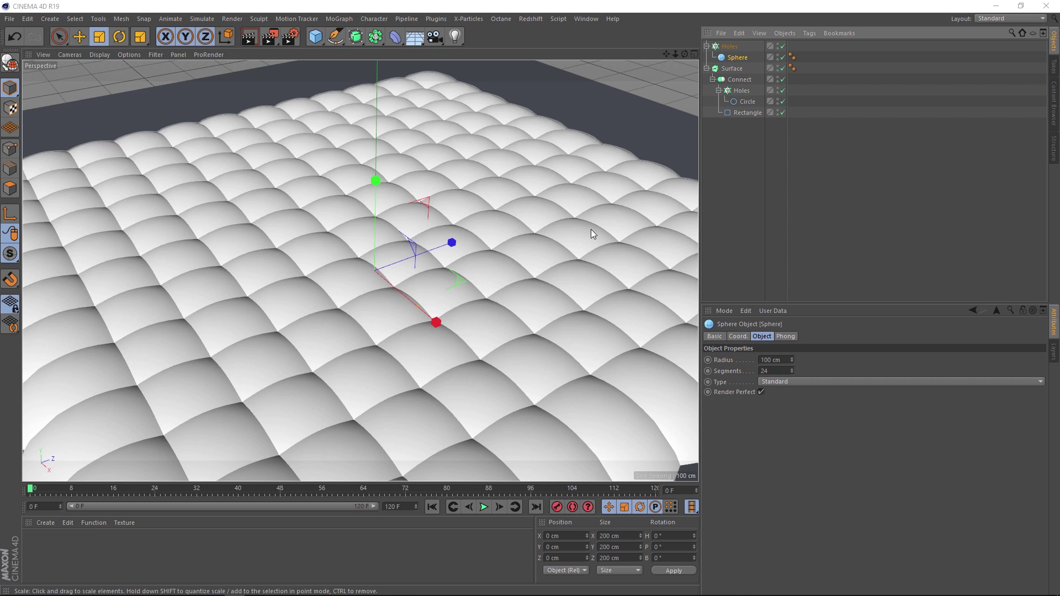
pyautogui.click(784, 360)
pyautogui.write('14')
pyautogui.press('Return')
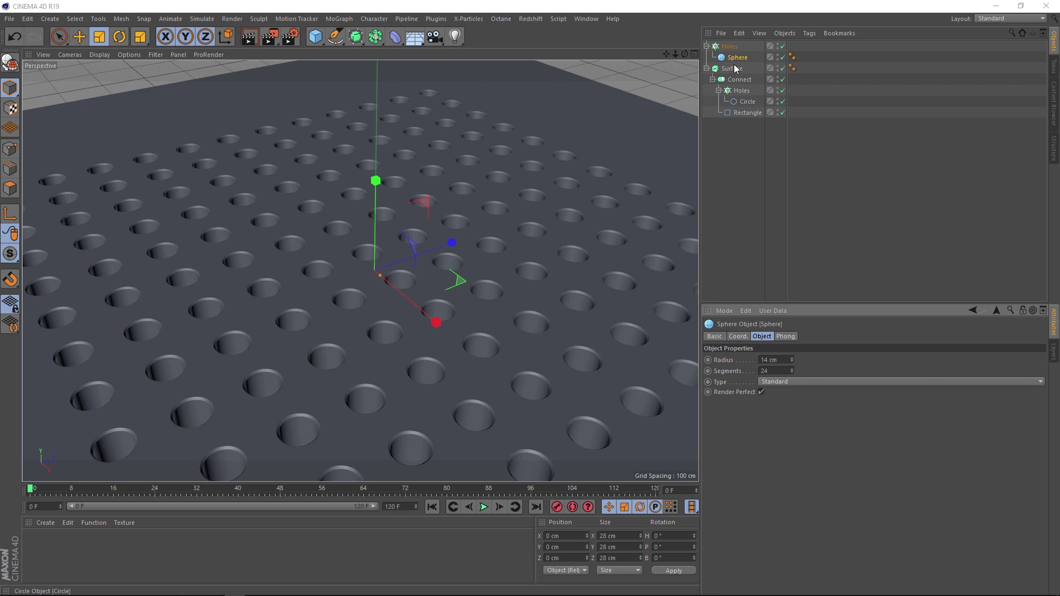
# - Test-raise the copied sphere cloner with the Move tool, then undo the move
pyautogui.click(729, 46)
pyautogui.click(79, 37)
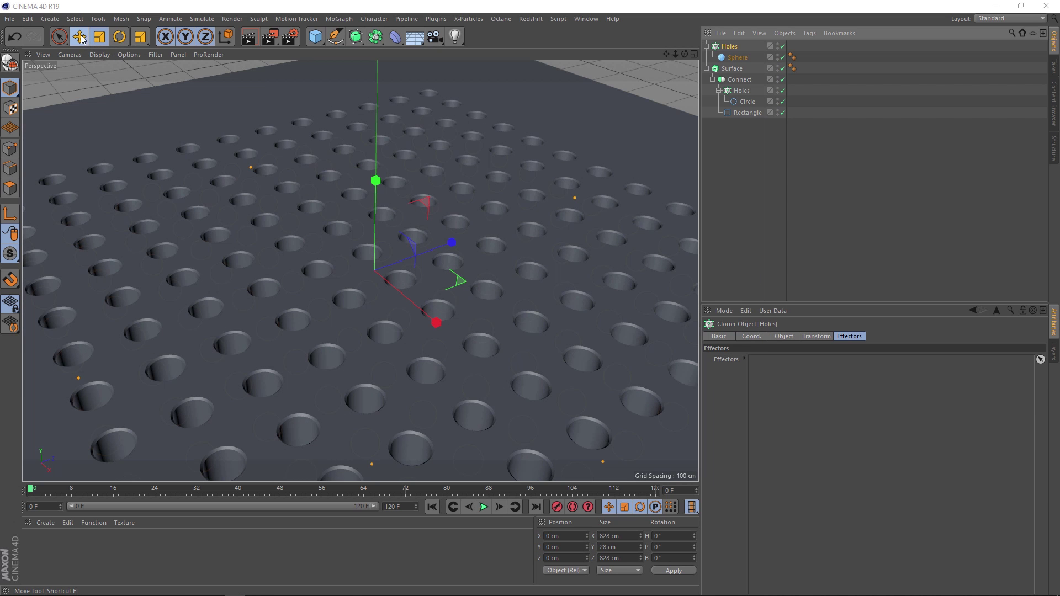
pyautogui.moveTo(375, 210); pyautogui.dragTo(389, 159)
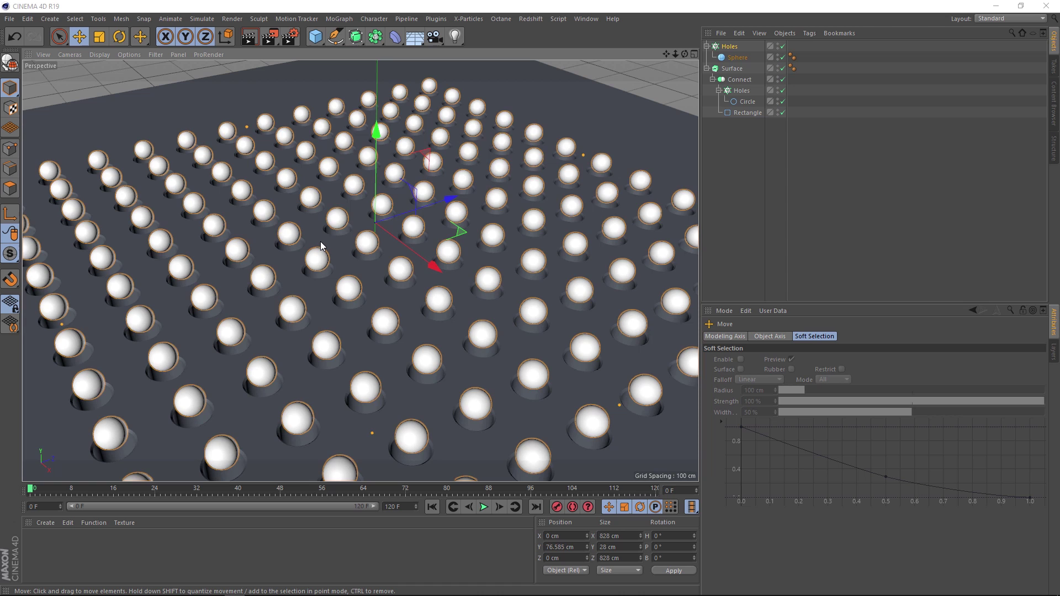
pyautogui.hotkey('ctrl', 'z')
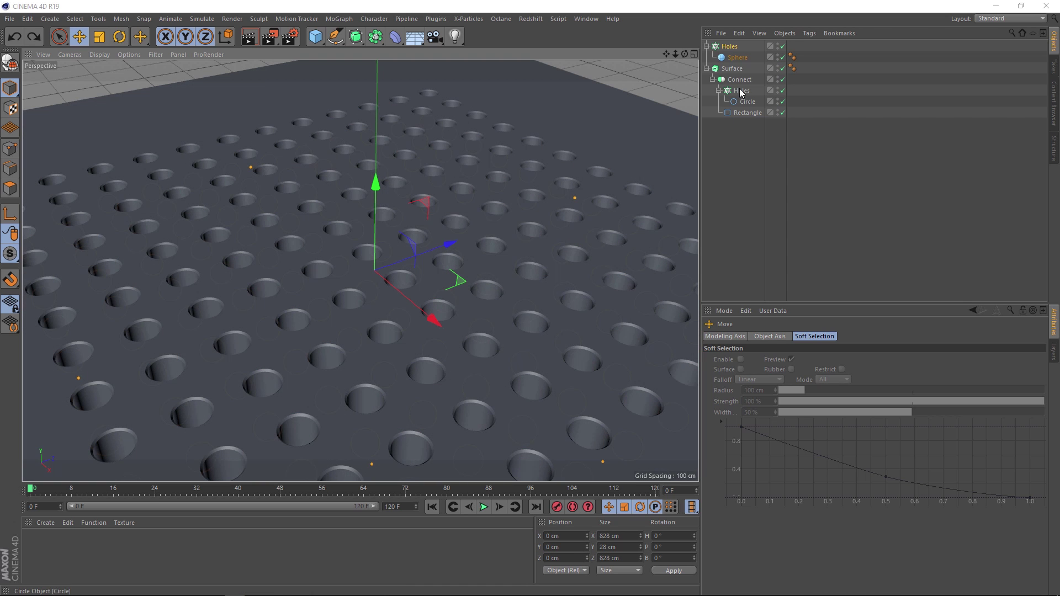
# - Hide the Surface plate in the viewport and begin renaming the top cloner
pyautogui.click(740, 70)
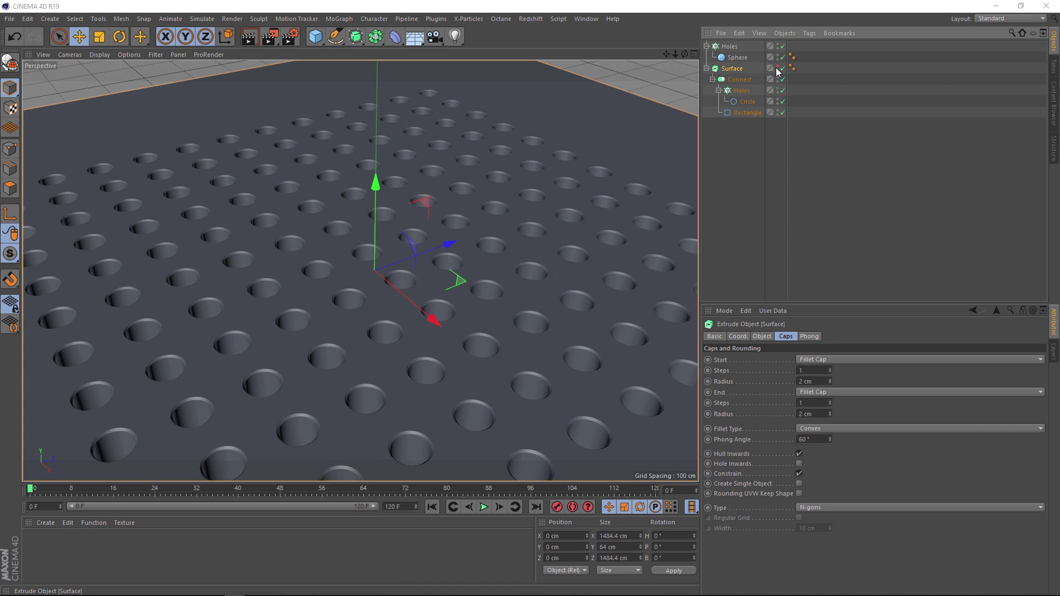
pyautogui.click(777, 67)
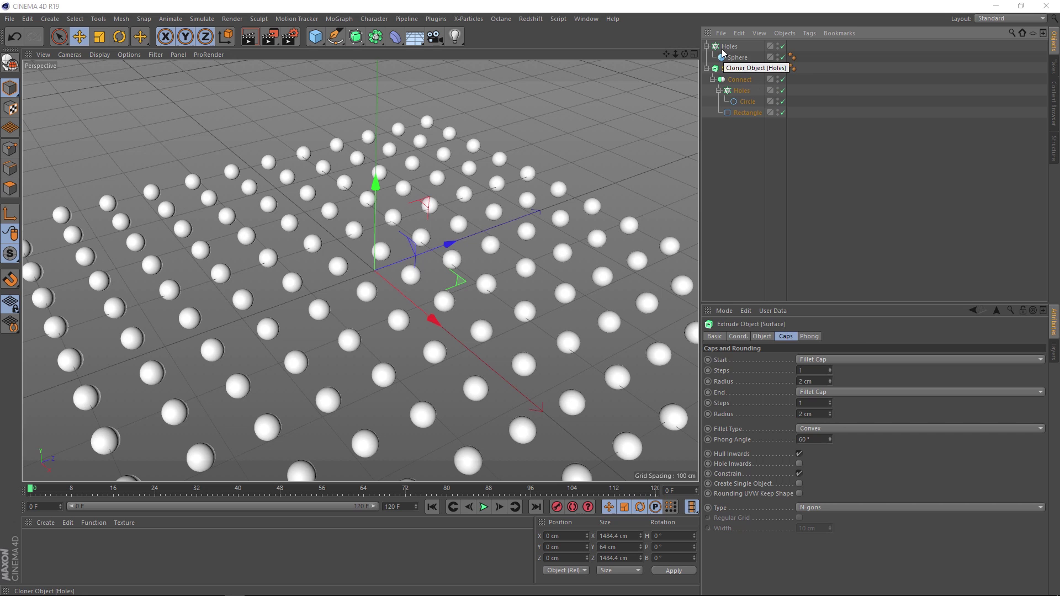
pyautogui.click(727, 47)
pyautogui.doubleClick(725, 48)
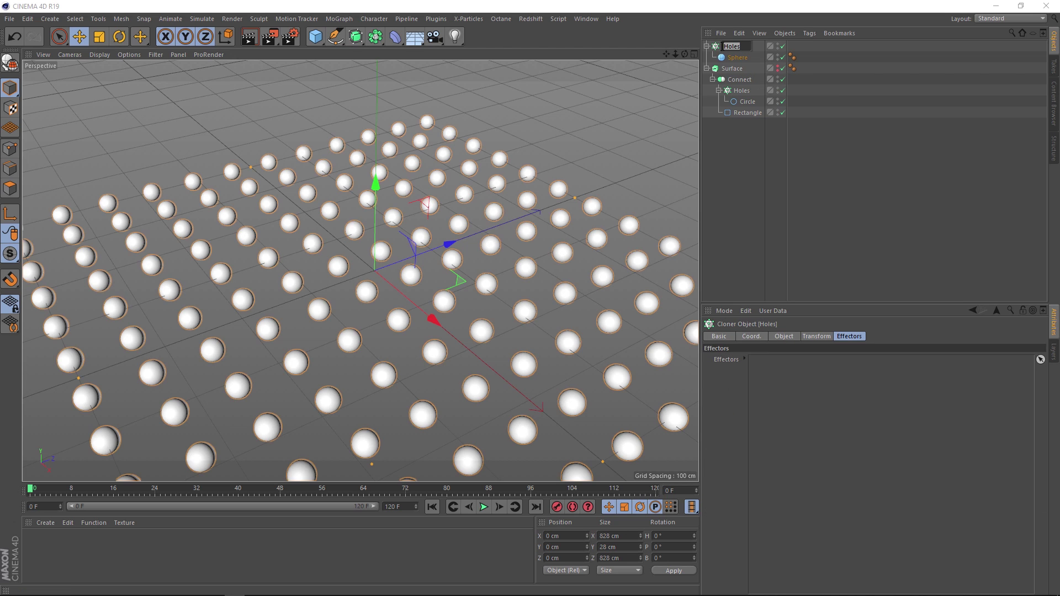
# - Name the top cloner 'Spheres' and add a Shader effector from the MoGraph menu
pyautogui.write('Spheres')
pyautogui.press('Return')
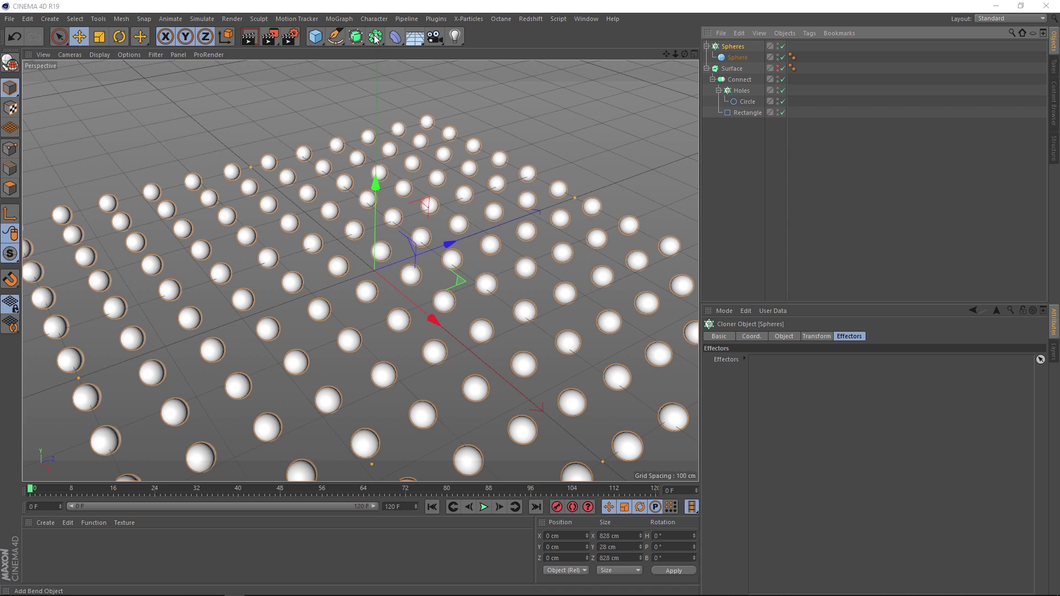
pyautogui.click(338, 19)
pyautogui.moveTo(378, 35)
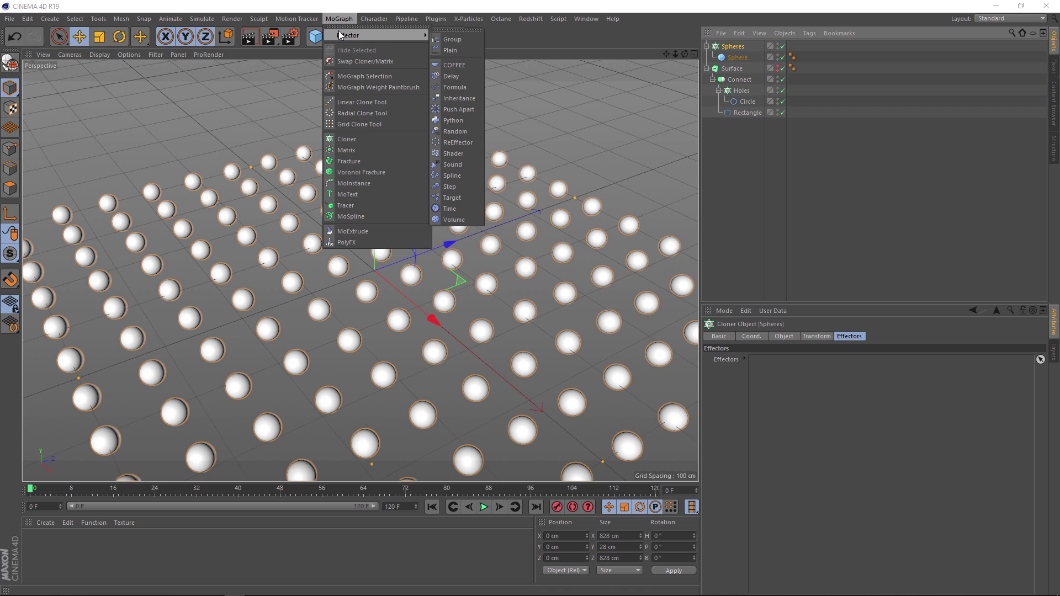
pyautogui.click(460, 155)
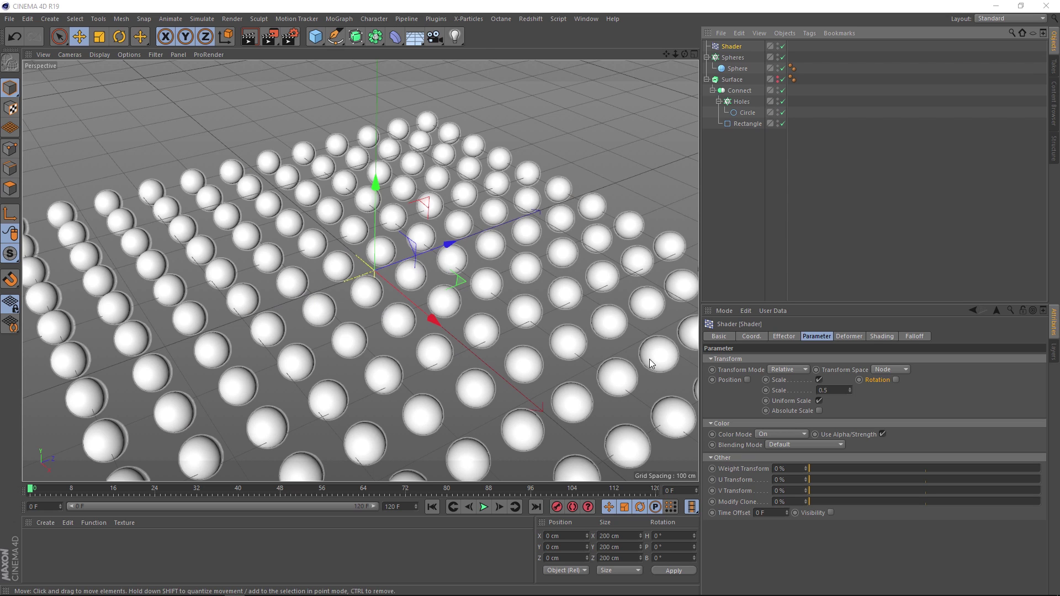
# - Make the effector offset Position instead of Scale, with P.Y at 400 cm
pyautogui.click(819, 380)
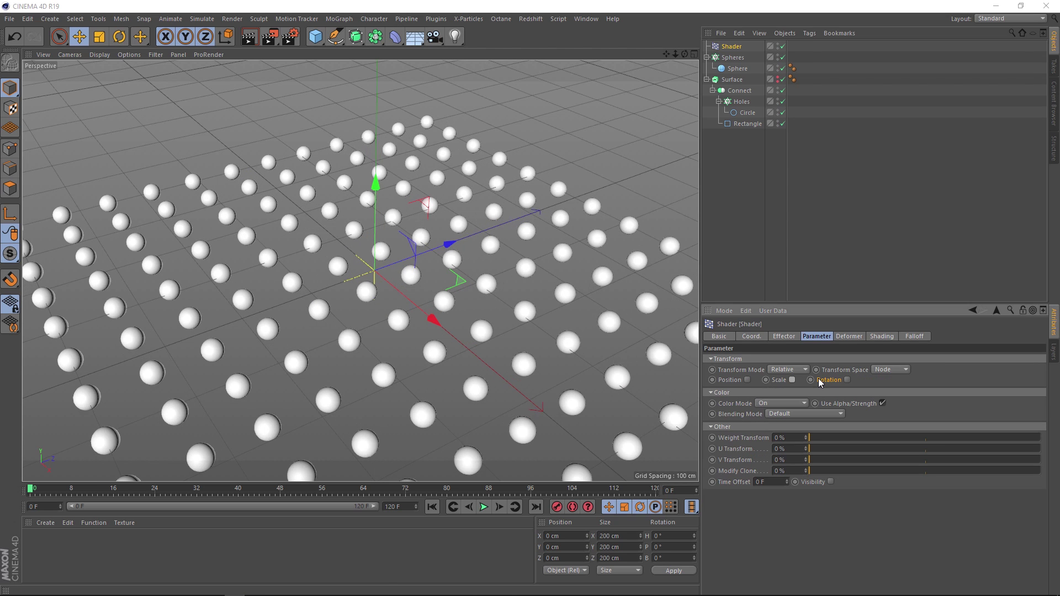
pyautogui.click(748, 380)
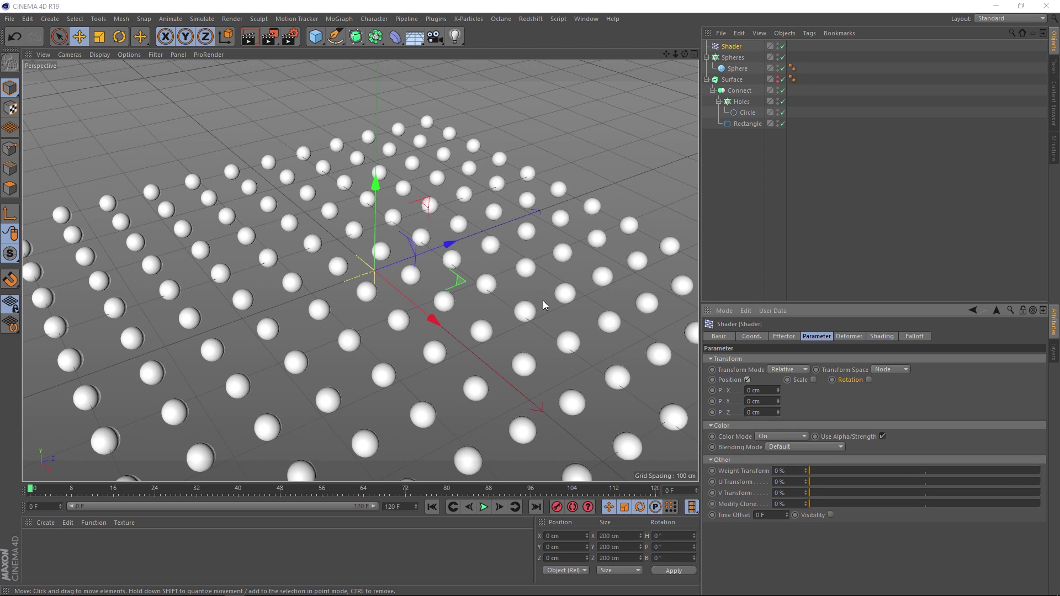
pyautogui.click(759, 401)
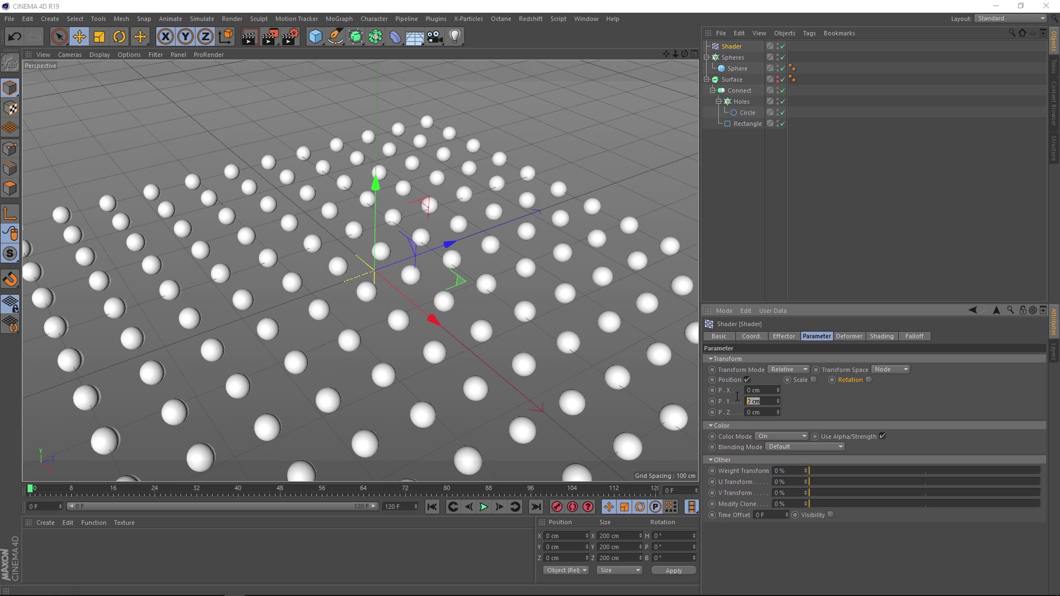
pyautogui.write('400')
pyautogui.press('Return')
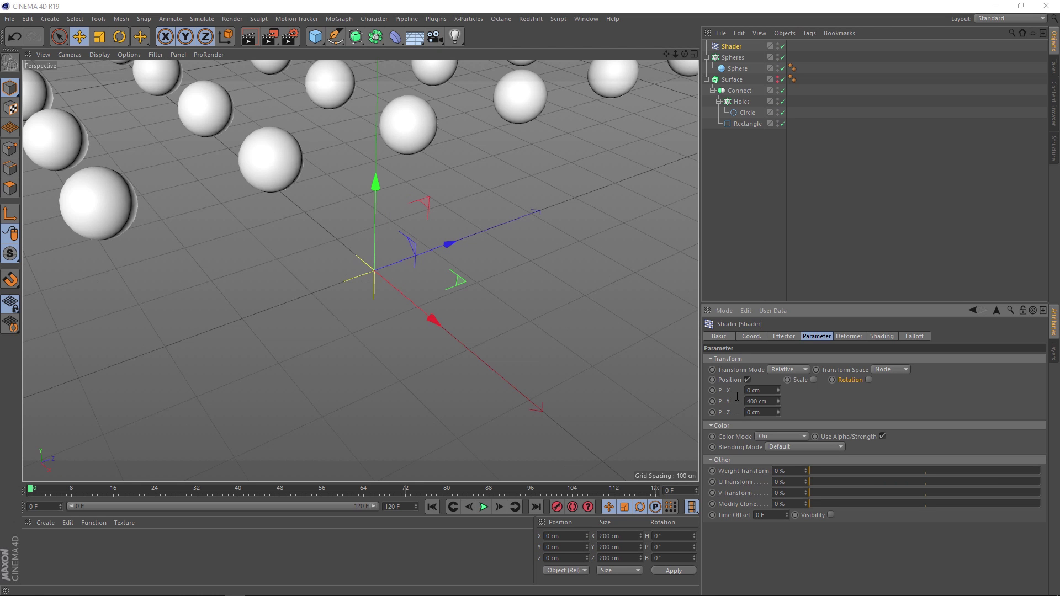
pyautogui.scroll(-5, 265, 148)
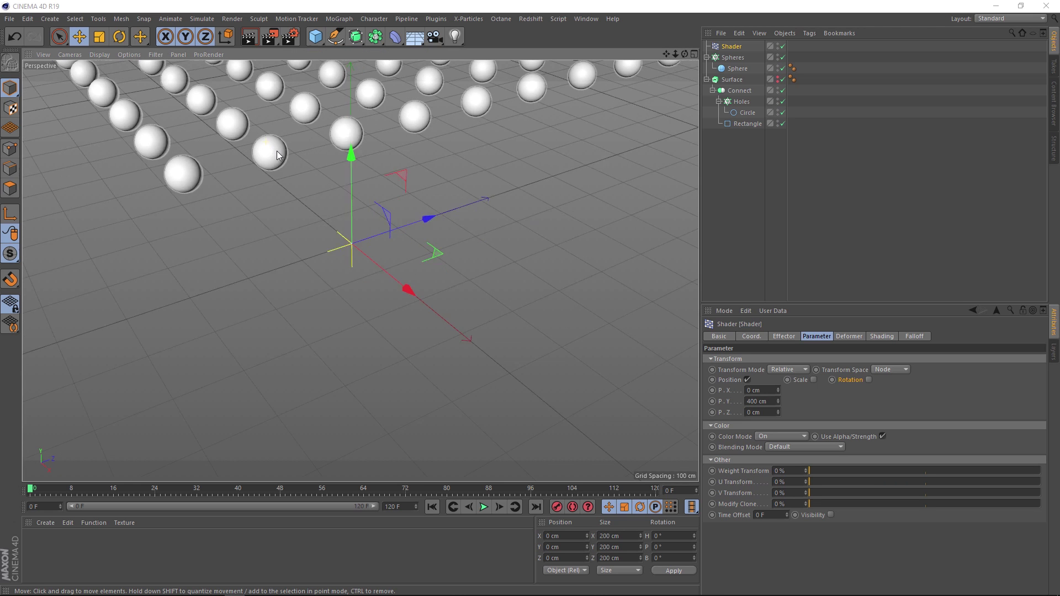
pyautogui.scroll(-5, 331, 189)
pyautogui.scroll(3, 286, 284)
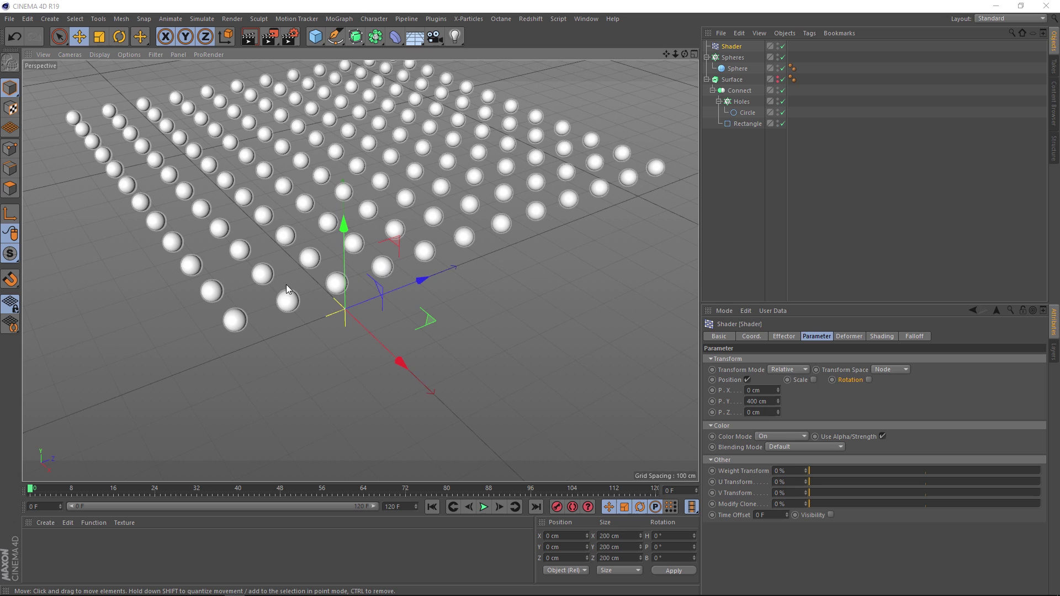
pyautogui.scroll(-3, 420, 200)
pyautogui.scroll(3, 420, 201)
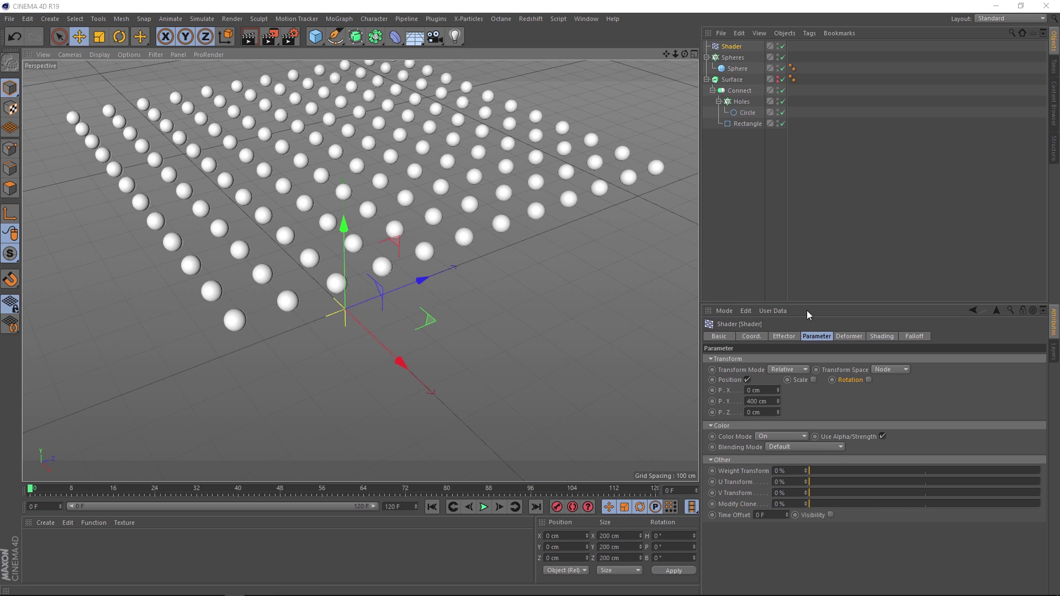
# - Load a Noise shader into the Shader effector's Shading settings
pyautogui.click(883, 336)
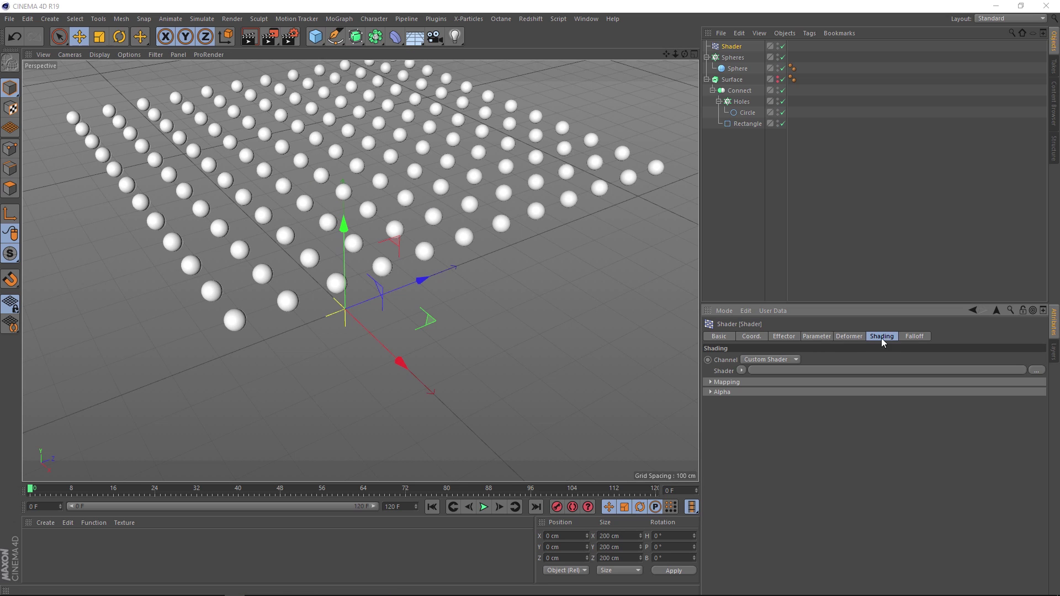
pyautogui.click(741, 370)
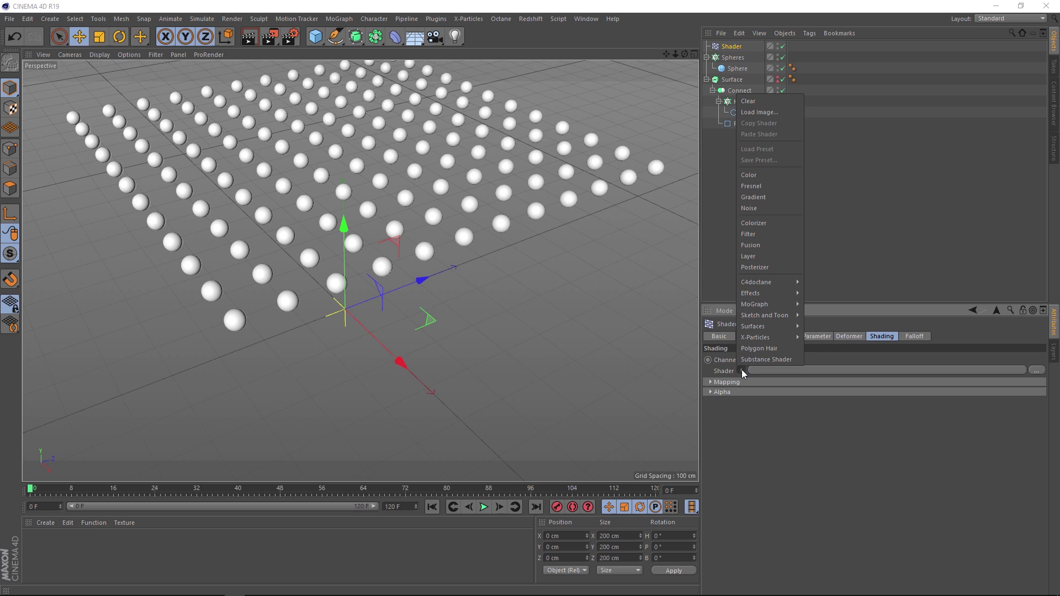
pyautogui.click(773, 208)
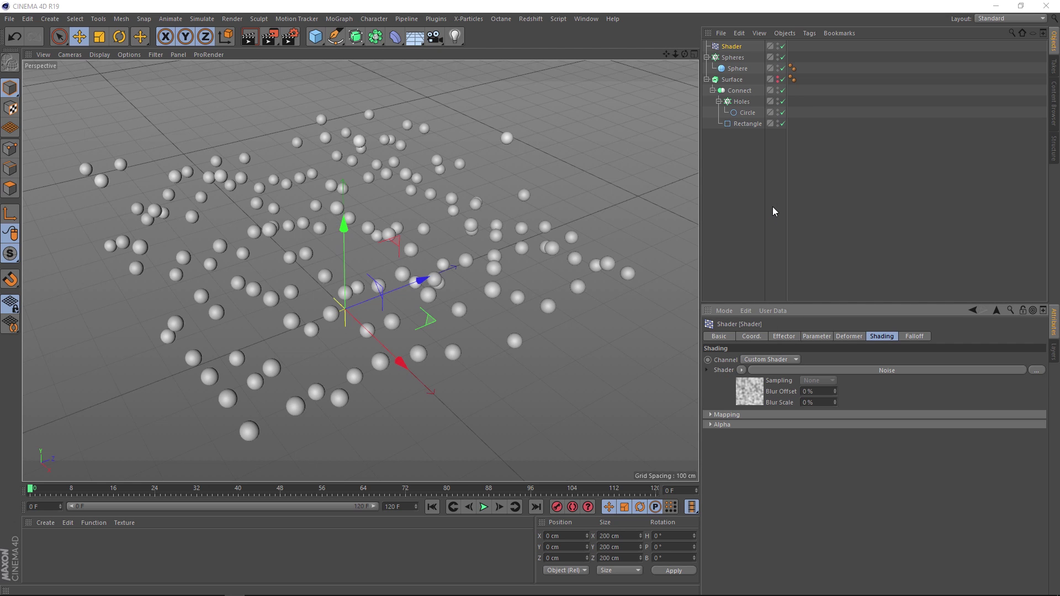
pyautogui.keyDown('alt'); pyautogui.moveTo(436, 221); pyautogui.dragTo(417, 269); pyautogui.keyUp('alt')
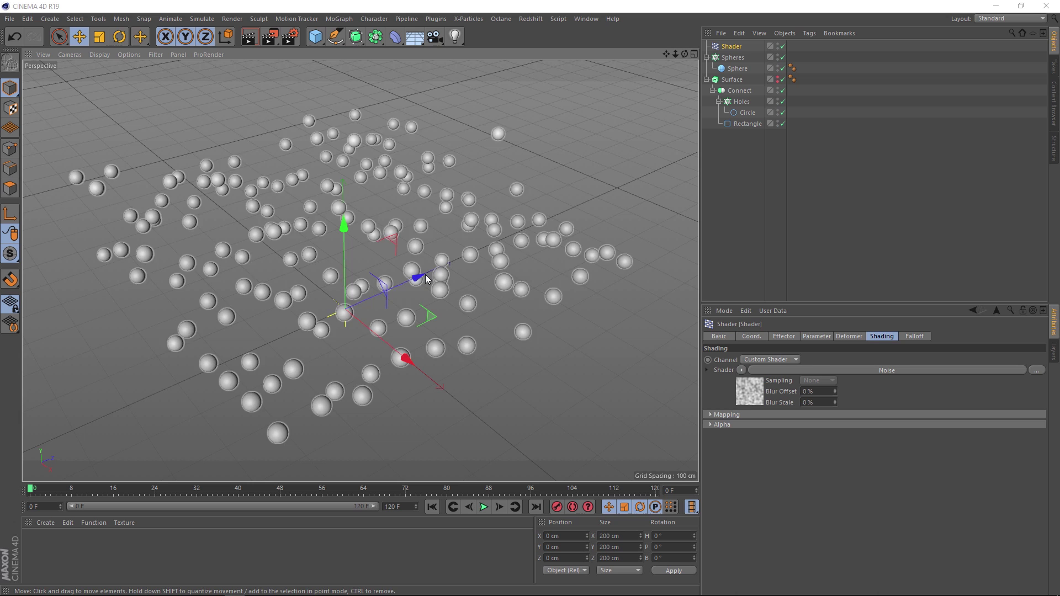
# - Set the Noise shader's Animation Speed to 2 and preview the playback
pyautogui.click(862, 370)
pyautogui.scroll(-4, 861, 369)
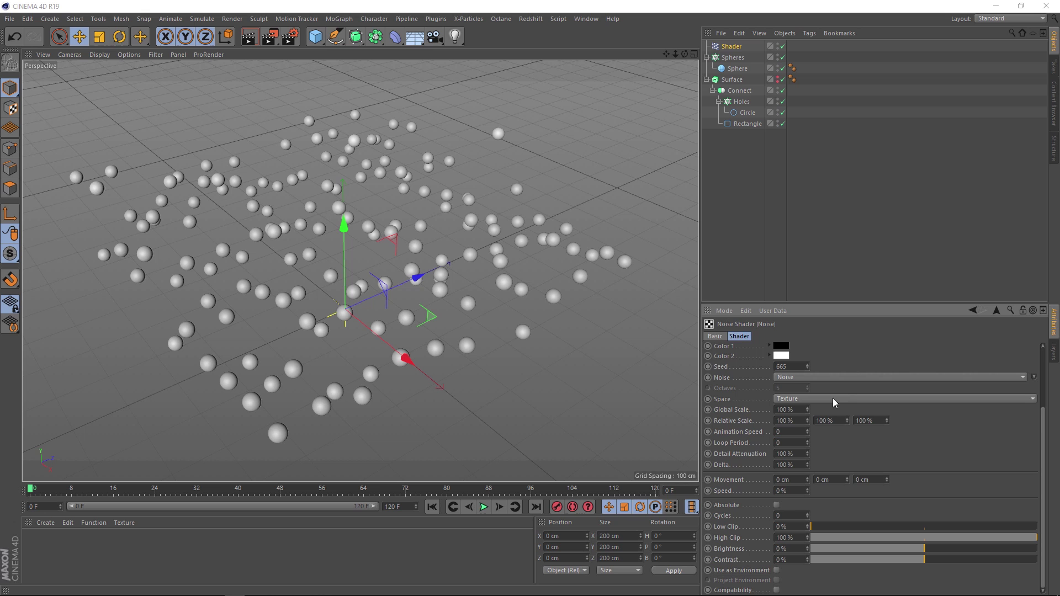
pyautogui.click(483, 508)
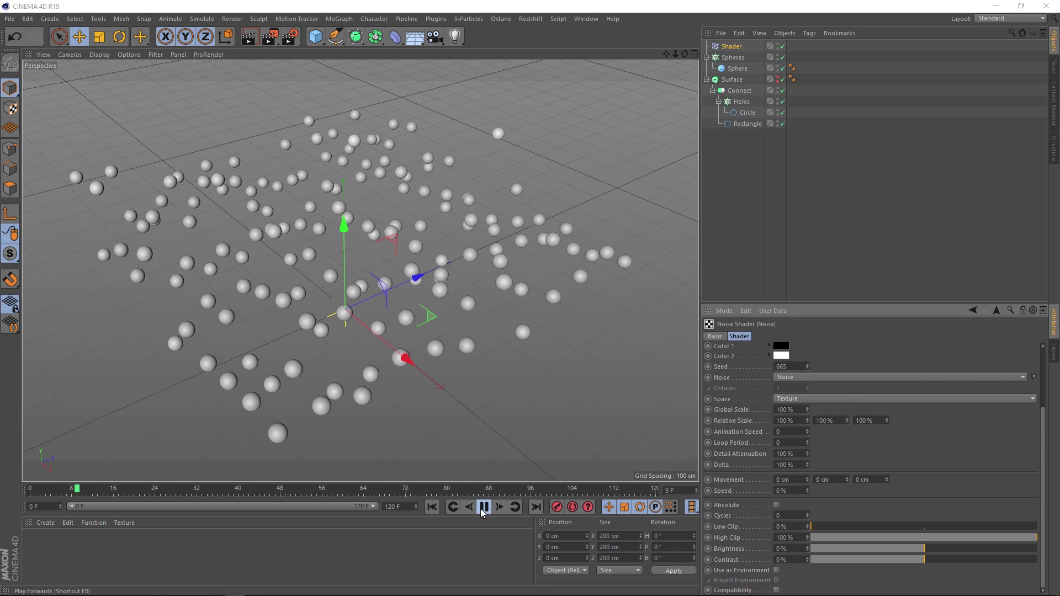
pyautogui.click(483, 508)
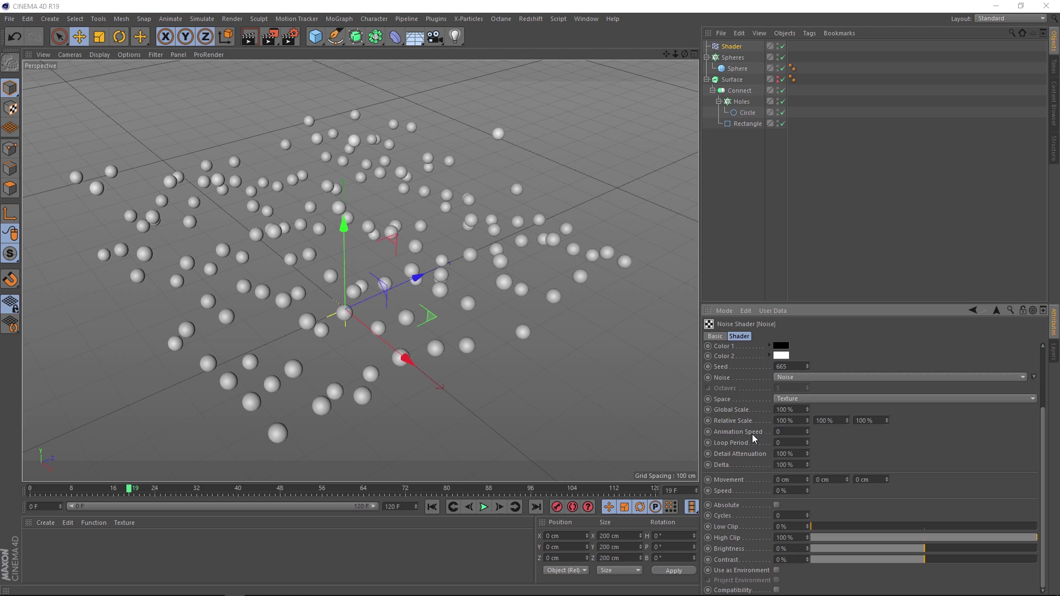
pyautogui.click(784, 431)
pyautogui.write('2')
pyautogui.press('Return')
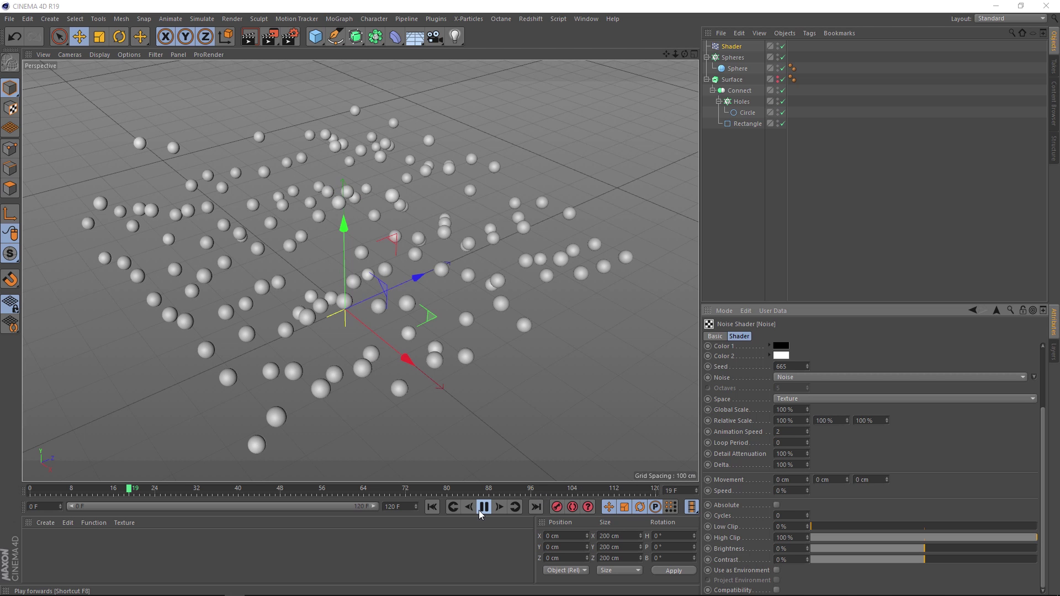
pyautogui.click(482, 508)
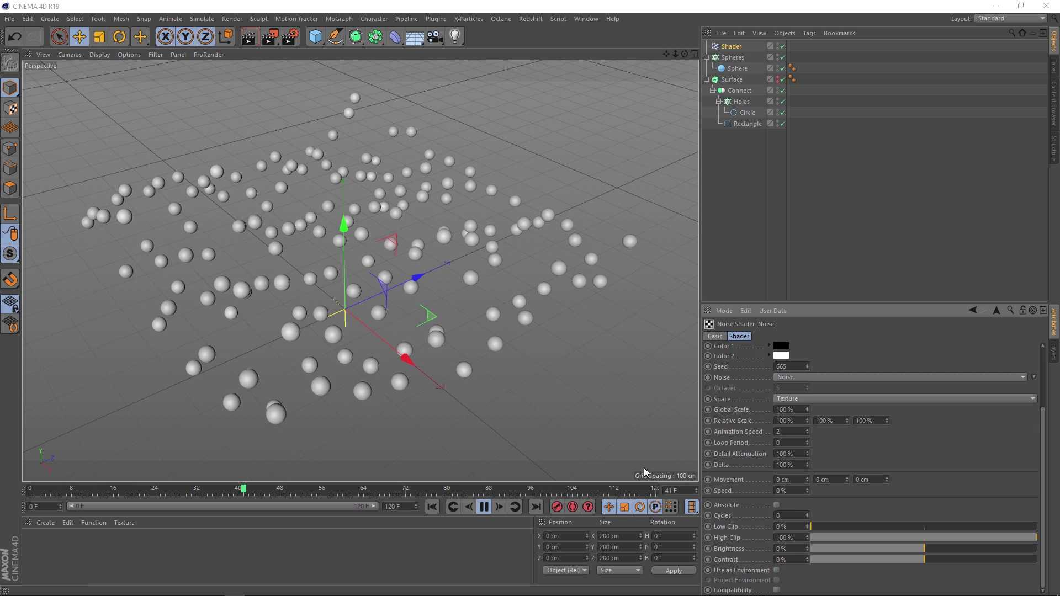
pyautogui.click(482, 509)
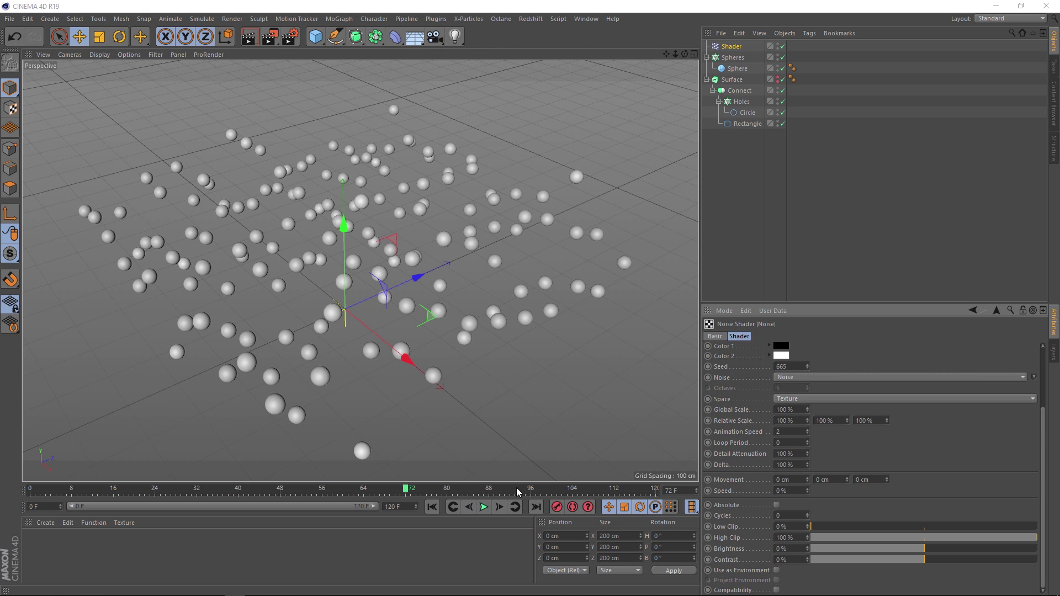
# - Set the Noise Loop Period to 5 and play the animation again
pyautogui.click(753, 439)
pyautogui.write('5')
pyautogui.press('Return')
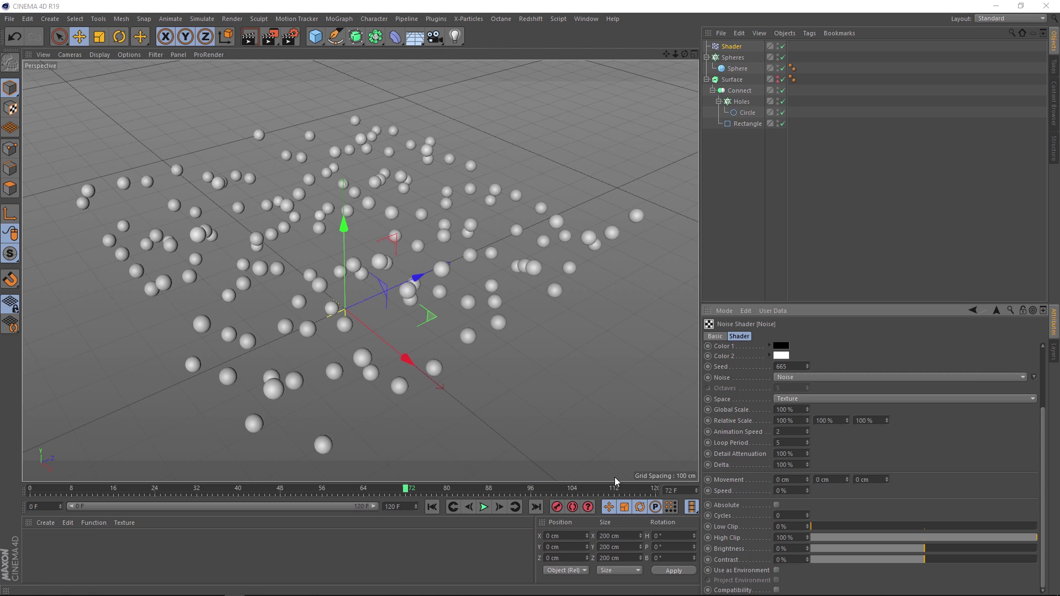
pyautogui.click(480, 509)
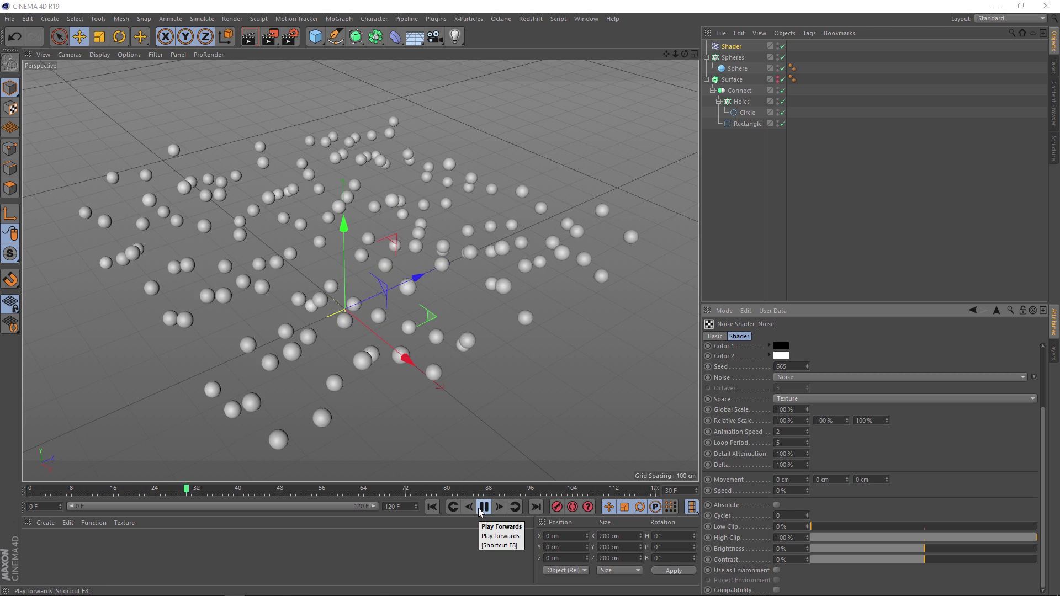
pyautogui.click(485, 509)
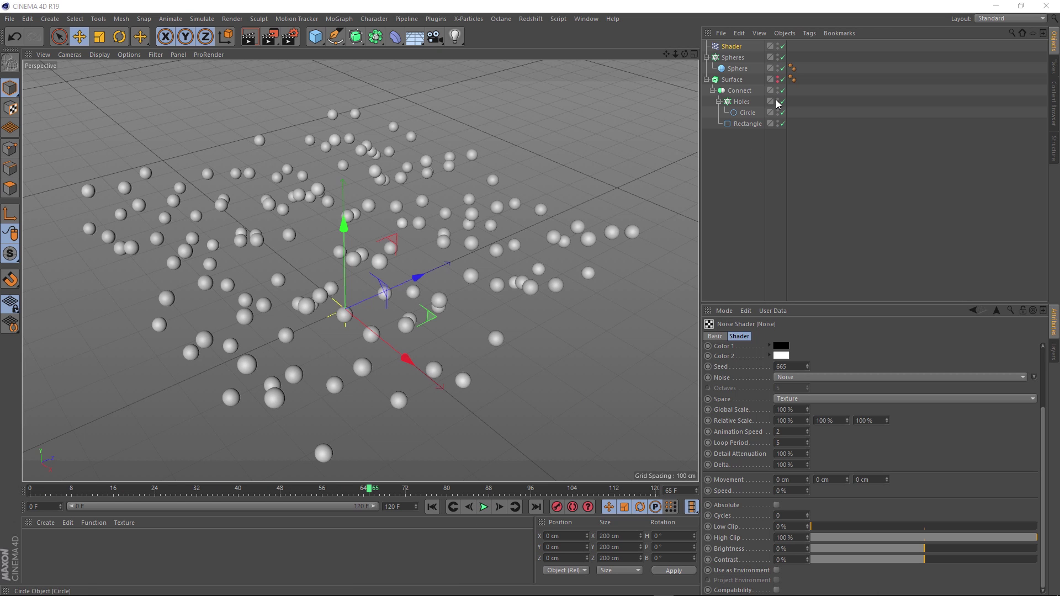
# - Unhide the Surface plate, lower the Spheres cloner onto its holes, and play the animation
pyautogui.click(779, 78)
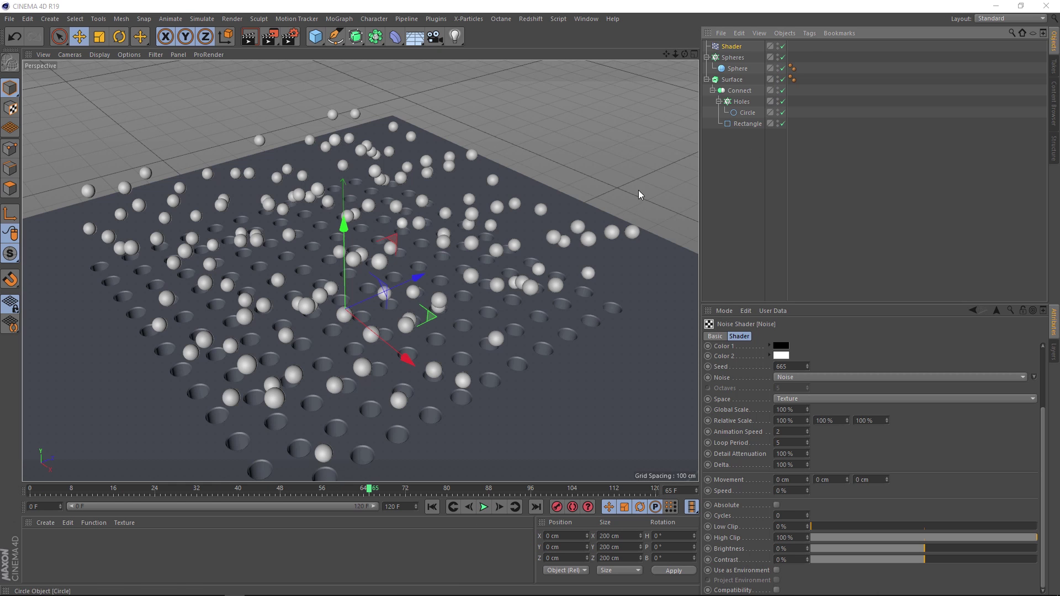
pyautogui.keyDown('alt'); pyautogui.moveTo(639, 194); pyautogui.dragTo(636, 161); pyautogui.keyUp('alt')
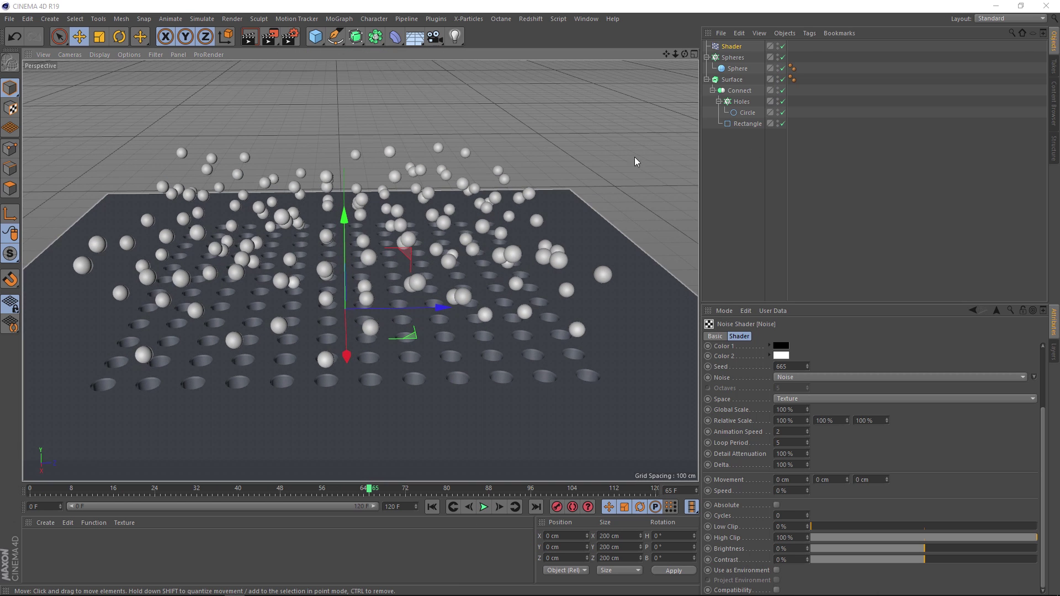
pyautogui.click(733, 57)
pyautogui.moveTo(348, 237); pyautogui.dragTo(390, 319)
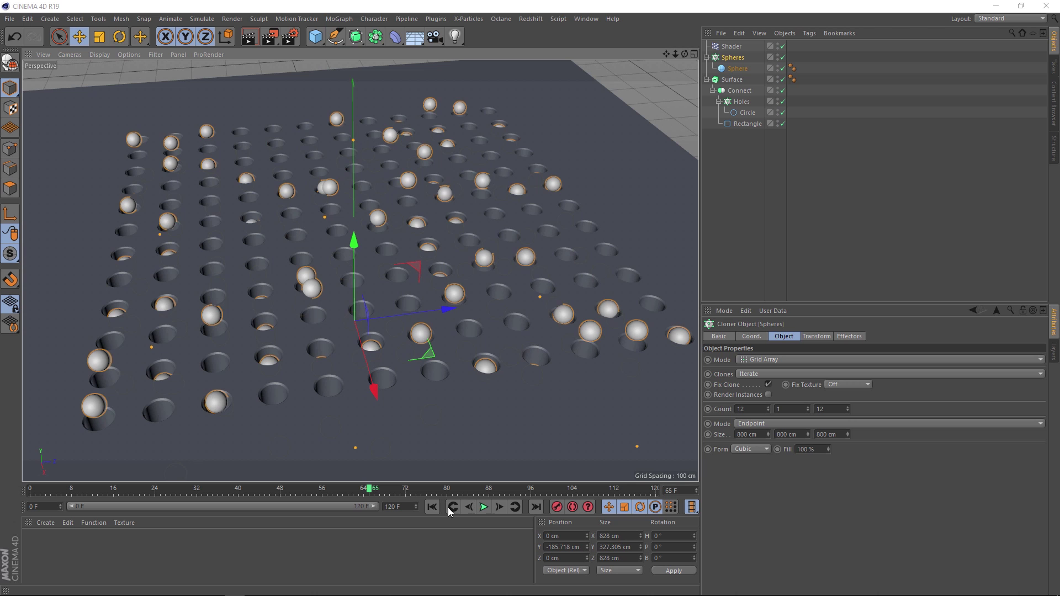
pyautogui.click(484, 507)
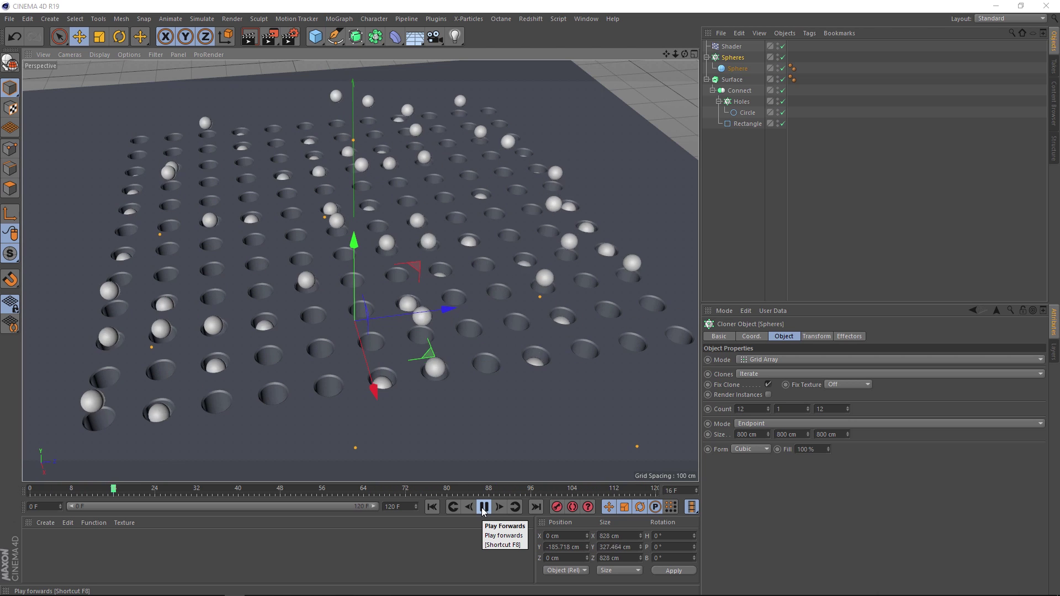
pyautogui.click(484, 507)
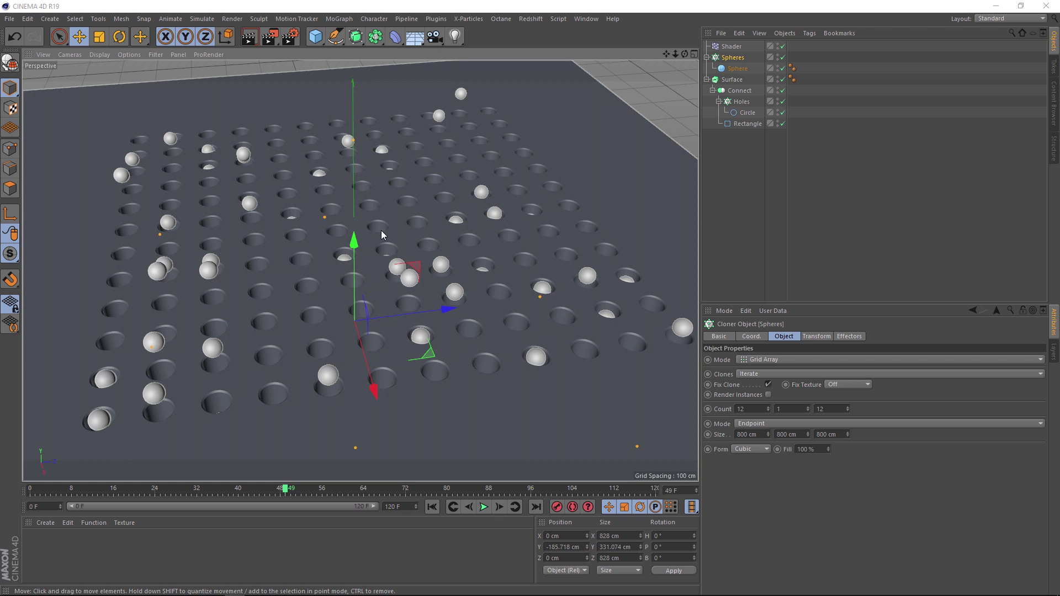
# - Add a Null object and rename it 'Controller'
pyautogui.click(316, 36)
pyautogui.click(360, 52)
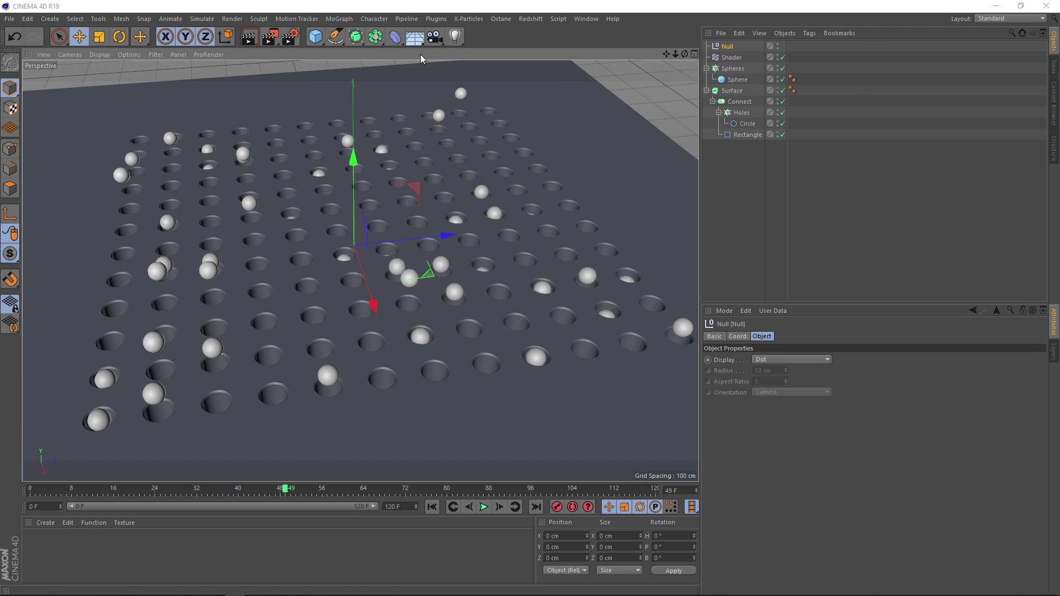
pyautogui.doubleClick(728, 46)
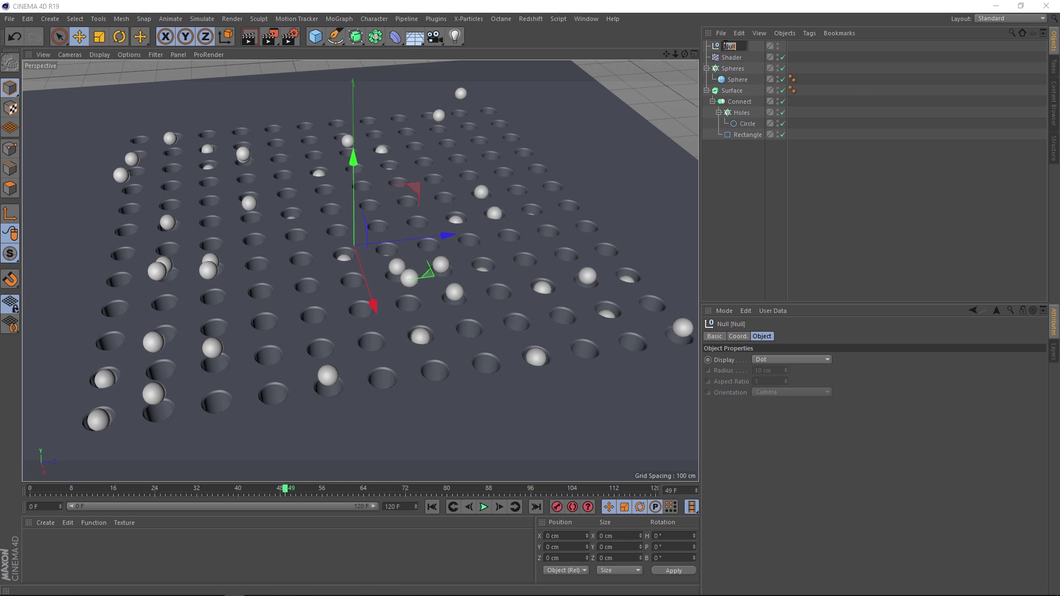
pyautogui.write('Controller')
pyautogui.press('Return')
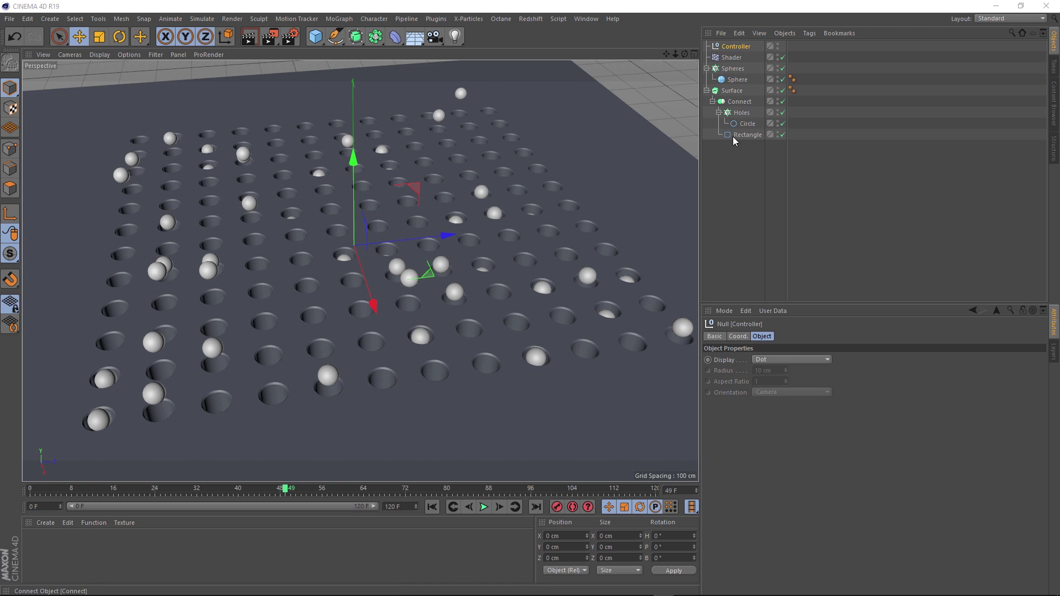
# - Add a new user data entry to Controller and move the Manage User Data dialog aside
pyautogui.click(781, 311)
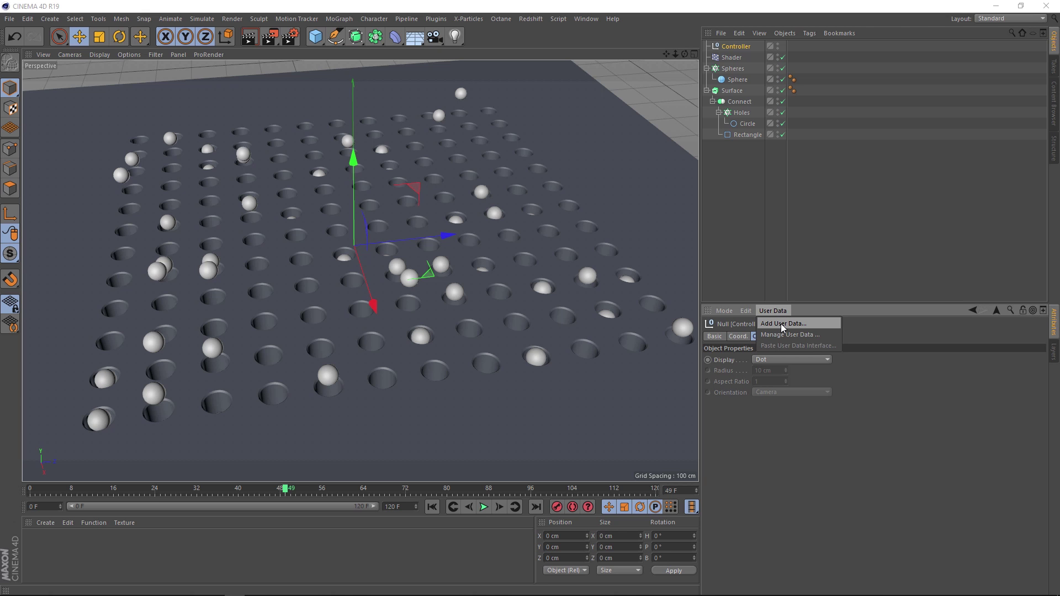
pyautogui.click(781, 324)
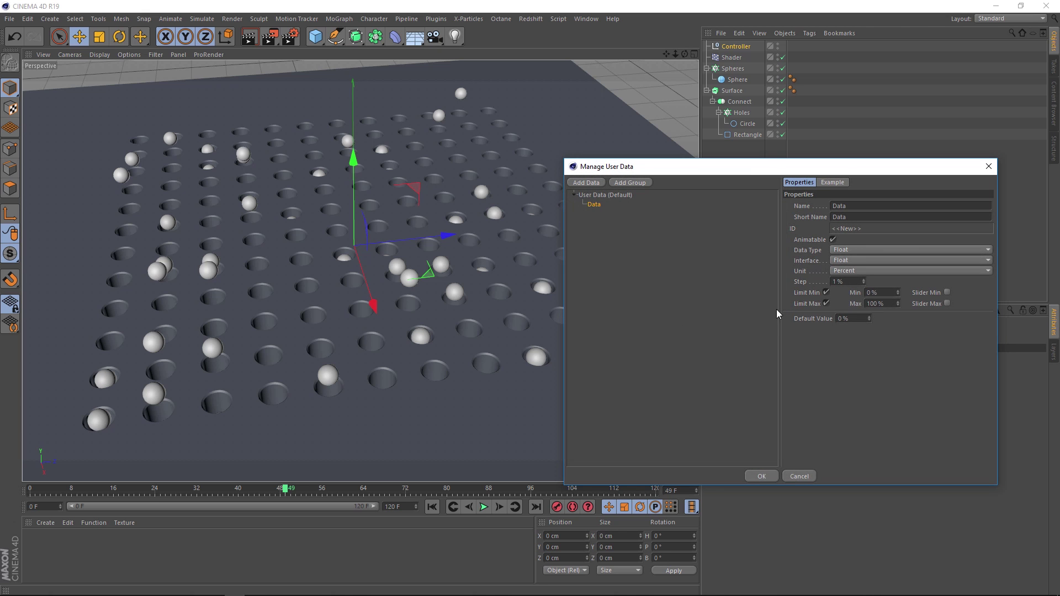
pyautogui.moveTo(744, 173); pyautogui.dragTo(435, 140)
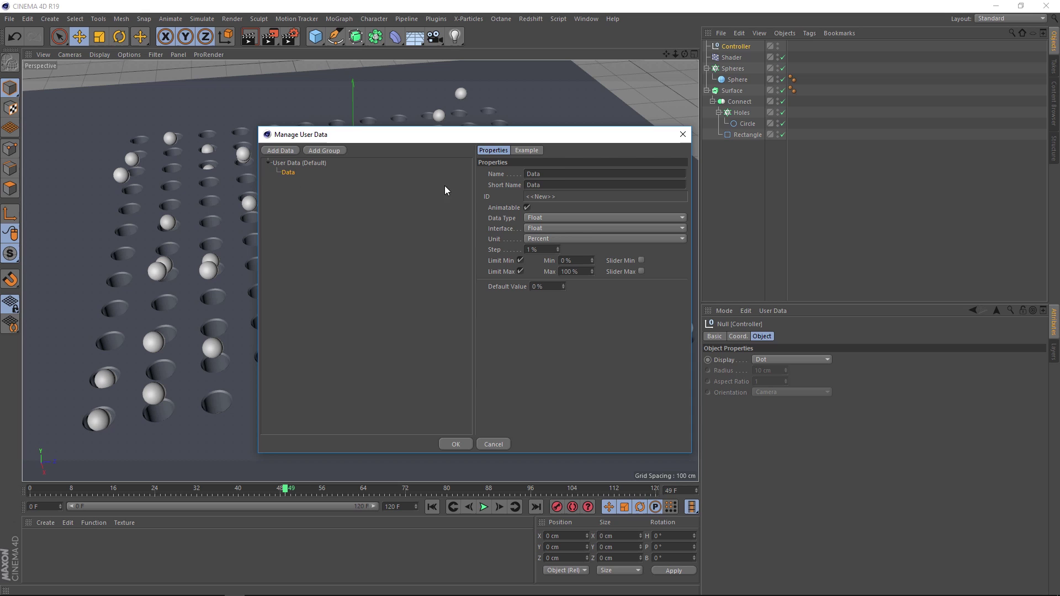
# - Name the entry 'Number of Holes', enable its preview, and set its unit to Real
pyautogui.moveTo(542, 173); pyautogui.dragTo(525, 174)
pyautogui.write('Number of Holes')
pyautogui.click(591, 188)
pyautogui.click(526, 150)
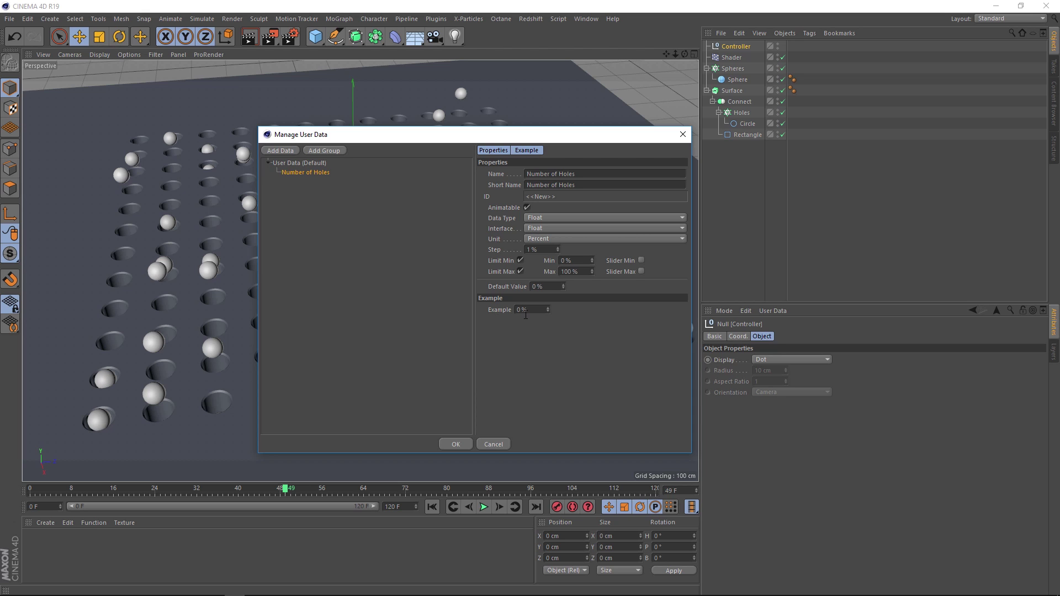
pyautogui.click(564, 240)
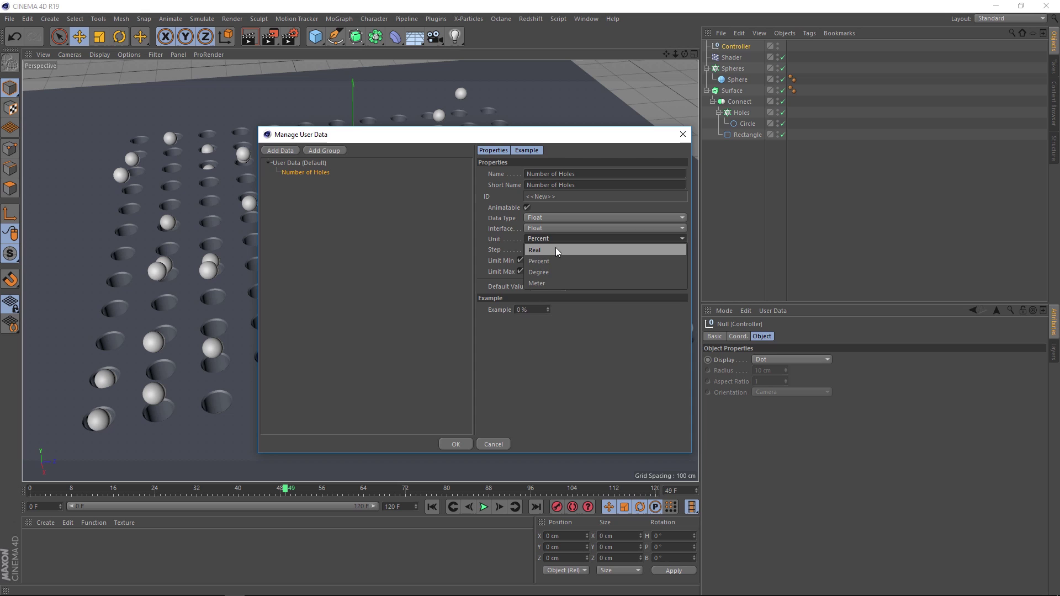
pyautogui.click(556, 248)
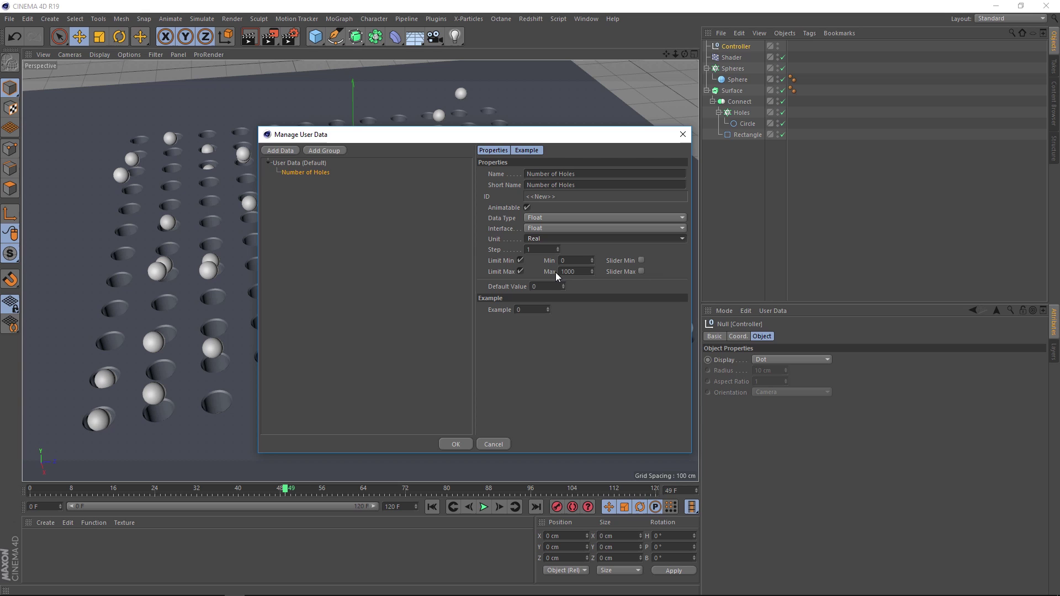
# - Add a 'Spacing' user data entry with Real units and a default of 100
pyautogui.click(280, 150)
pyautogui.click(546, 174)
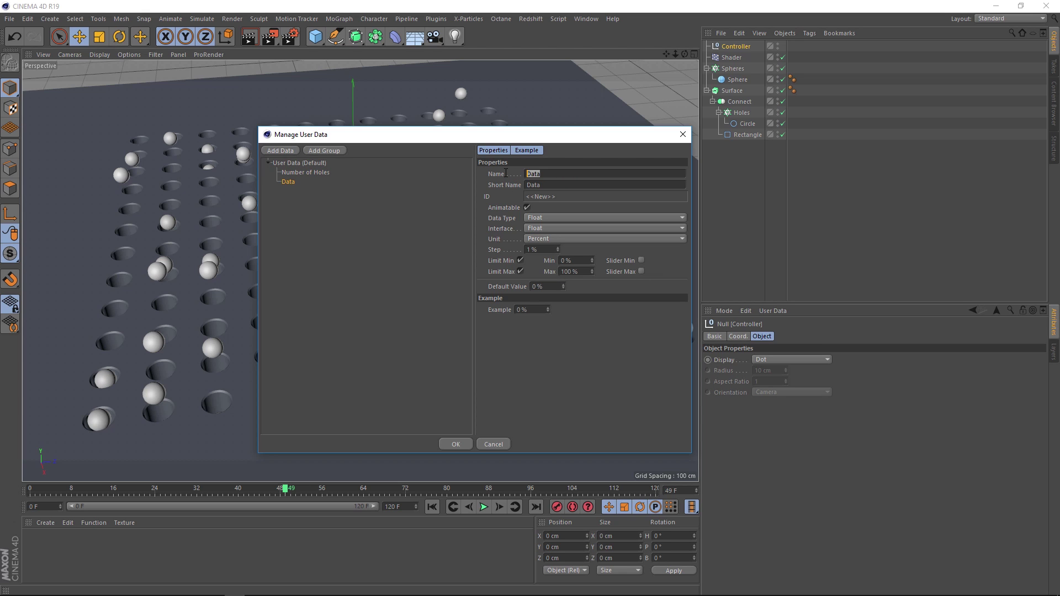
pyautogui.write('Spacing')
pyautogui.click(588, 237)
pyautogui.click(579, 248)
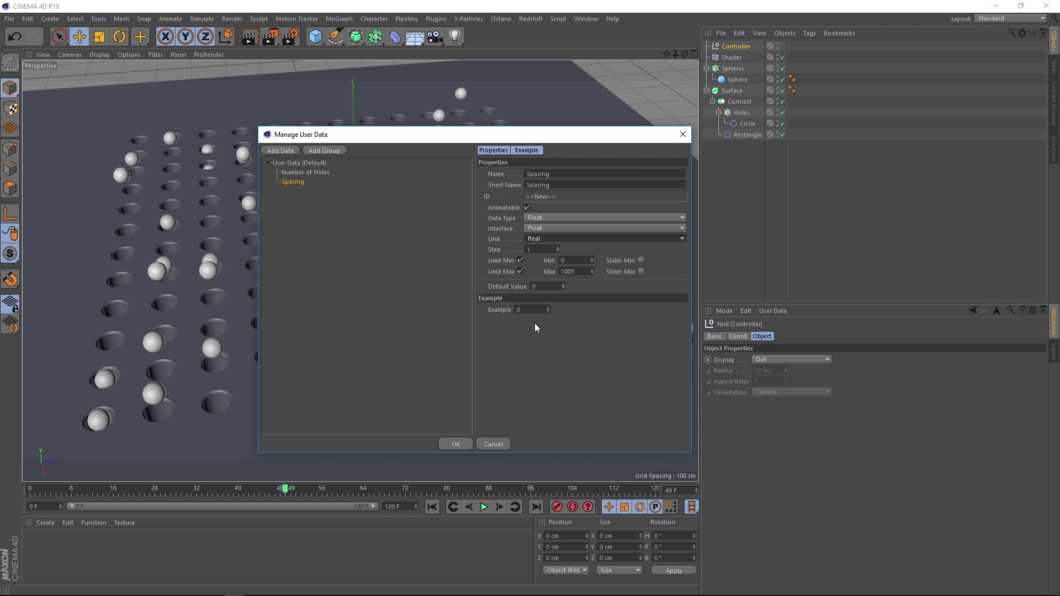
pyautogui.click(533, 286)
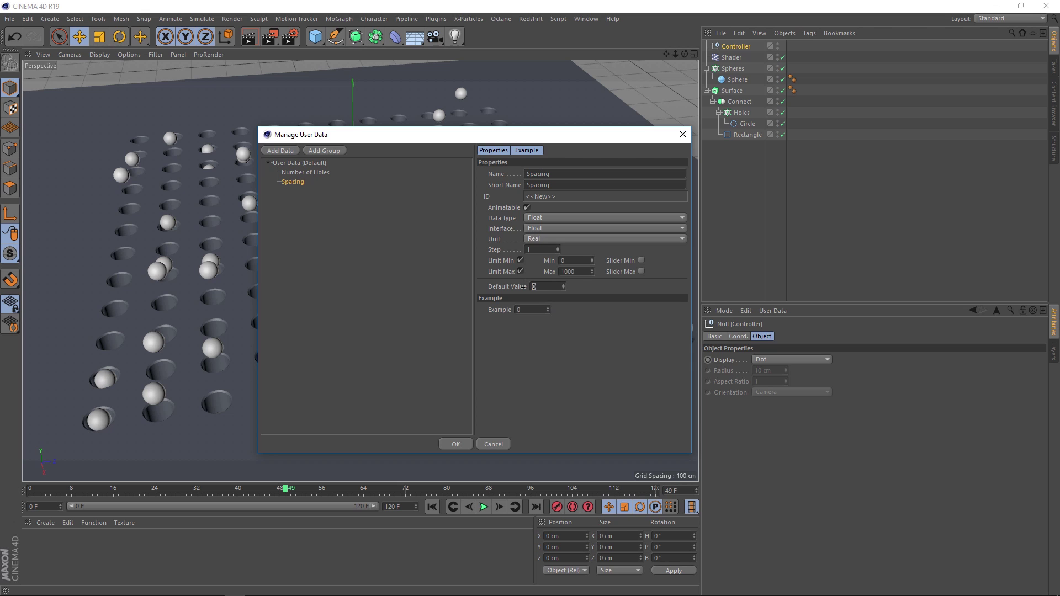
pyautogui.write('100')
# - Add a 'Hole Size' user data entry using Real units
pyautogui.click(281, 151)
pyautogui.click(534, 174)
pyautogui.write('Hole Size')
pyautogui.click(560, 238)
pyautogui.click(563, 248)
# - Add a 'Sphere Radius' entry in Real units with default 10, and confirm the dialog
pyautogui.click(282, 153)
pyautogui.click(547, 174)
pyautogui.write('Sphere Radius')
pyautogui.click(554, 238)
pyautogui.click(556, 254)
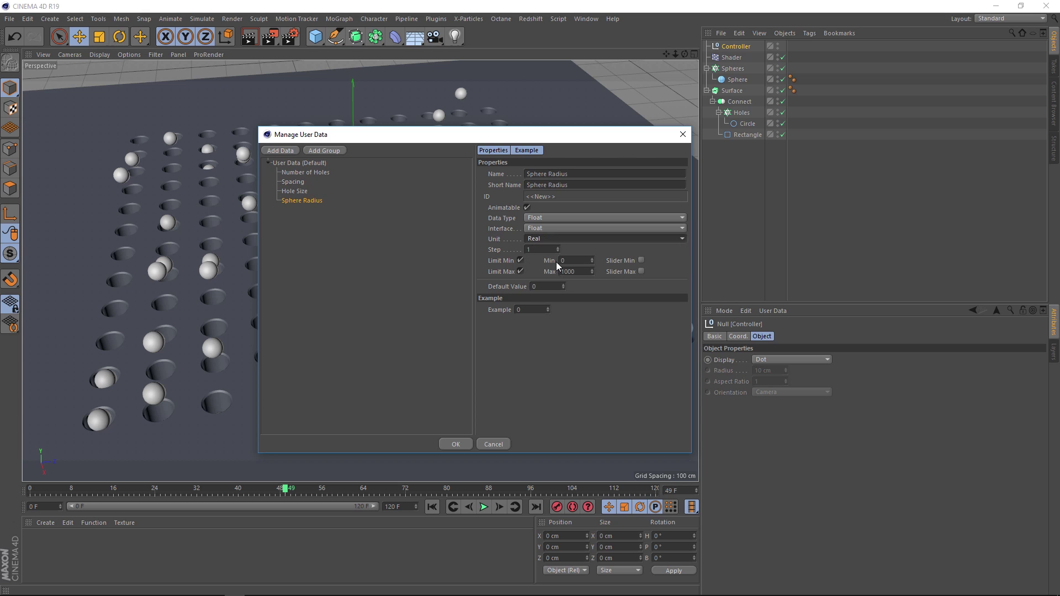
pyautogui.doubleClick(548, 287)
pyautogui.write('10')
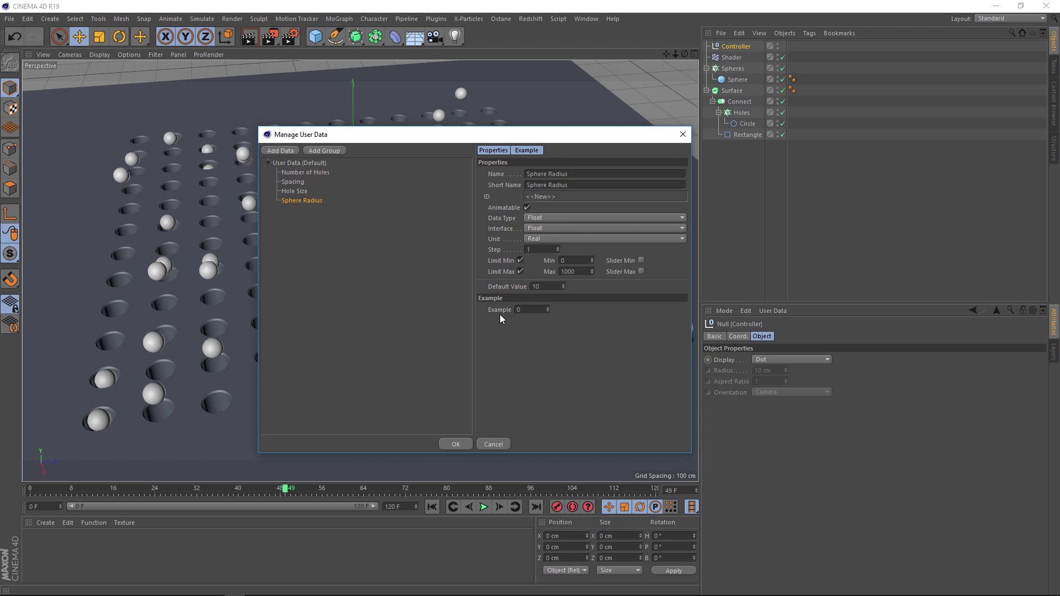
pyautogui.click(450, 445)
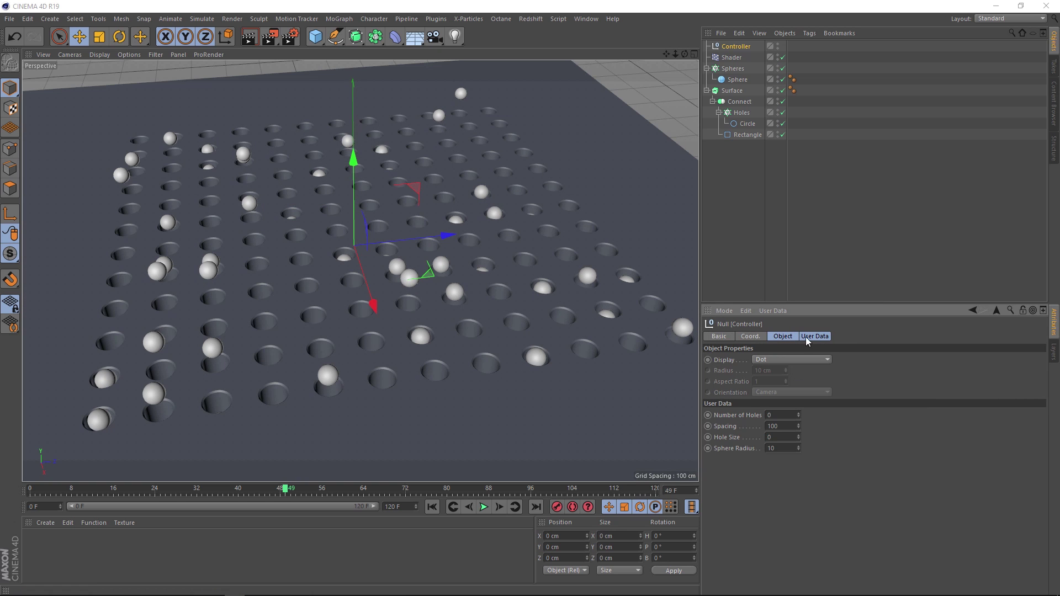
pyautogui.click(822, 338)
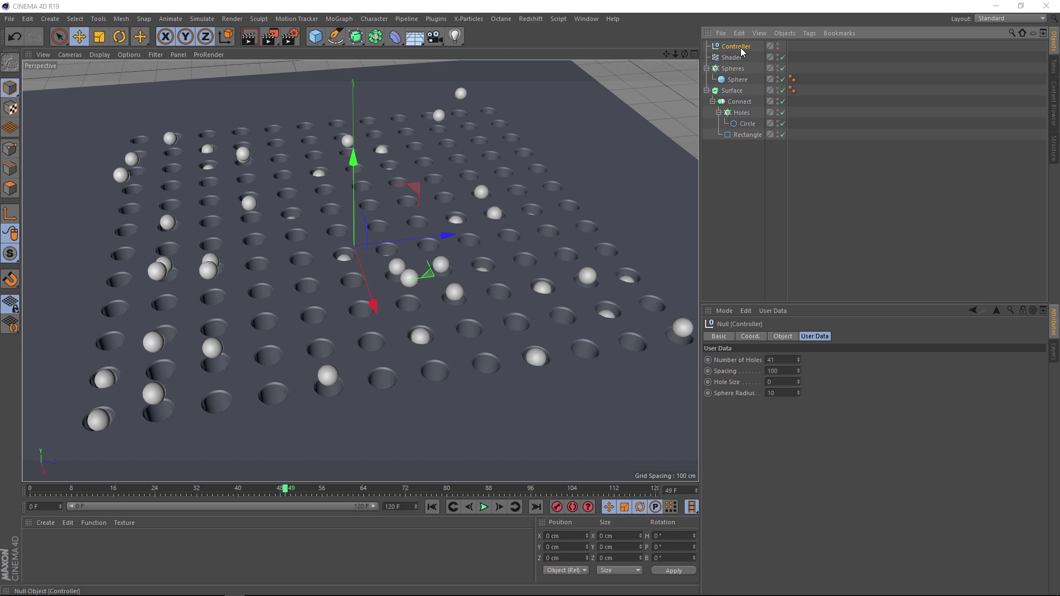
# - Add an XPresso tag to Controller and enlarge the XPresso Editor window
pyautogui.click(810, 34)
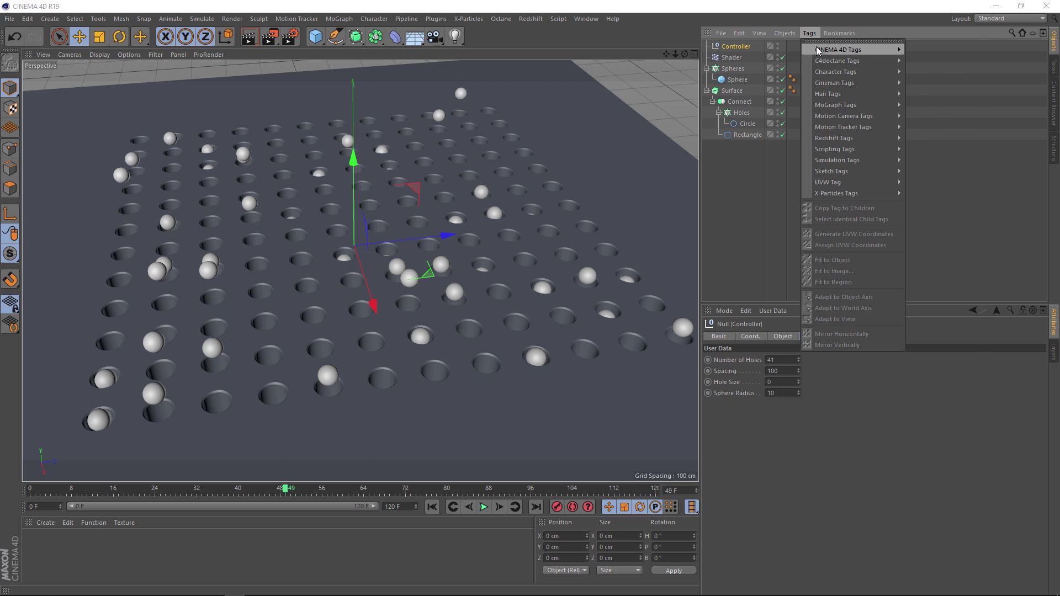
pyautogui.moveTo(818, 51)
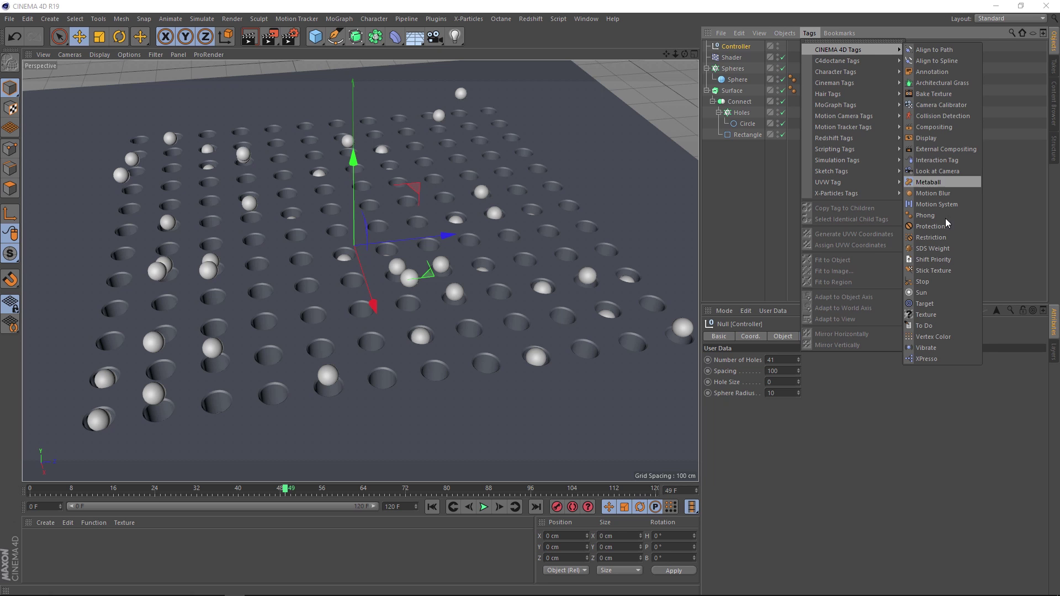
pyautogui.click(963, 360)
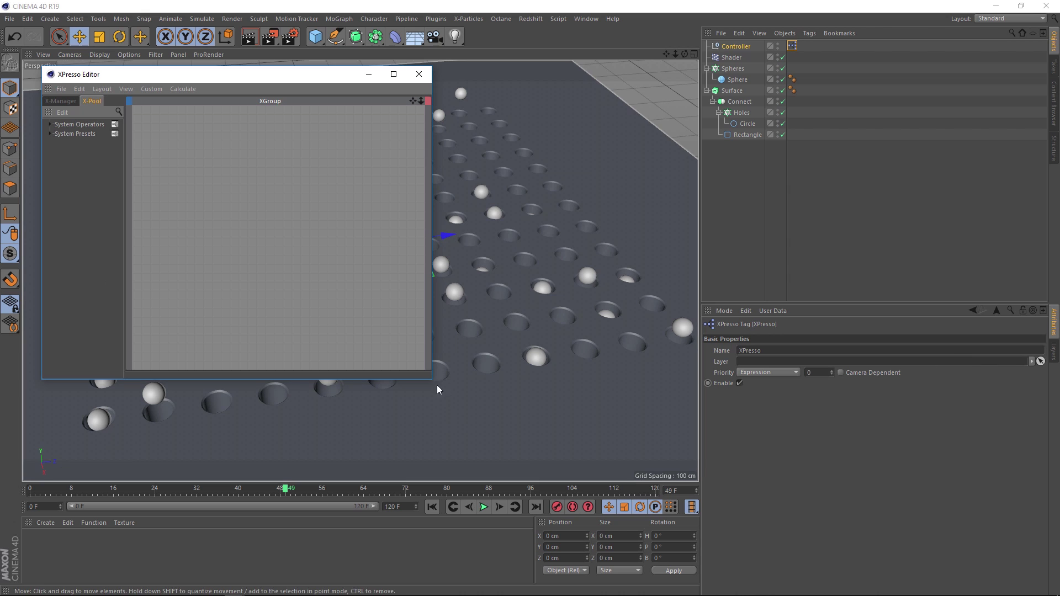
pyautogui.moveTo(432, 378); pyautogui.dragTo(532, 411)
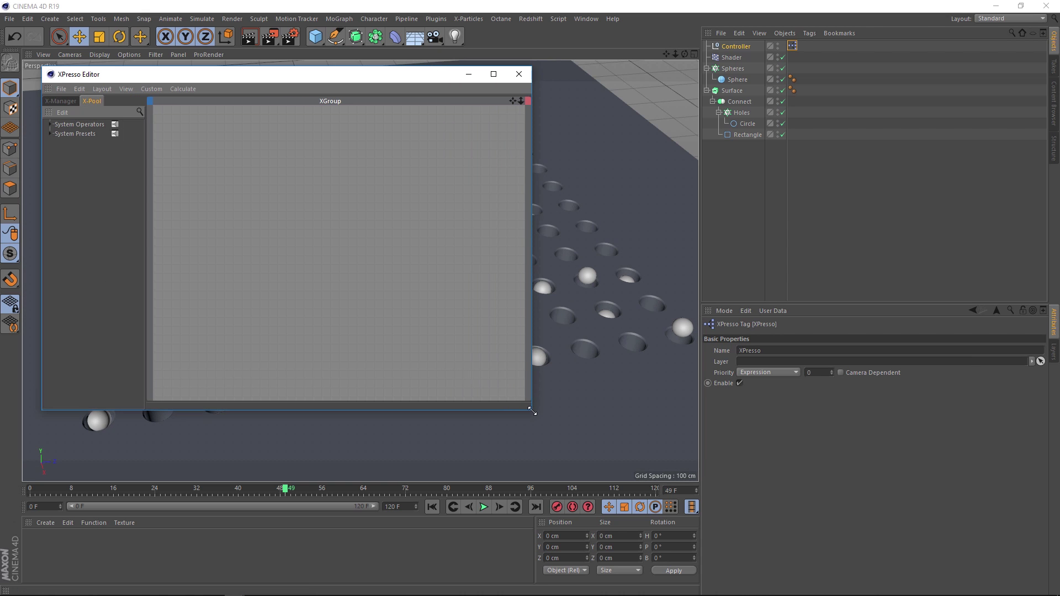
pyautogui.click(439, 404)
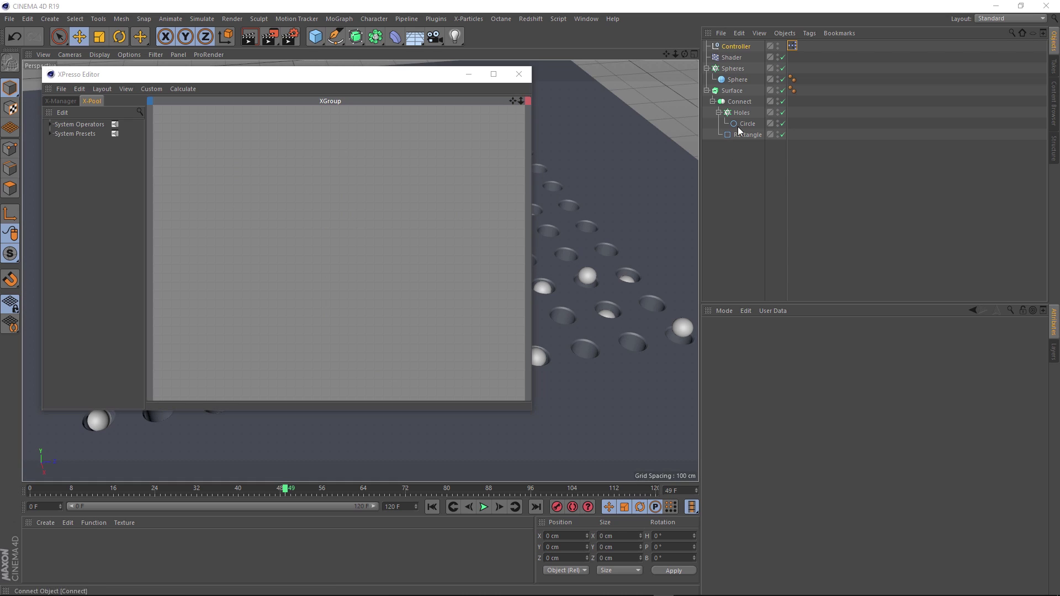
# - Make Controller a node in the XPresso graph with Hole Size and other user data outputs
pyautogui.moveTo(732, 48); pyautogui.dragTo(291, 215)
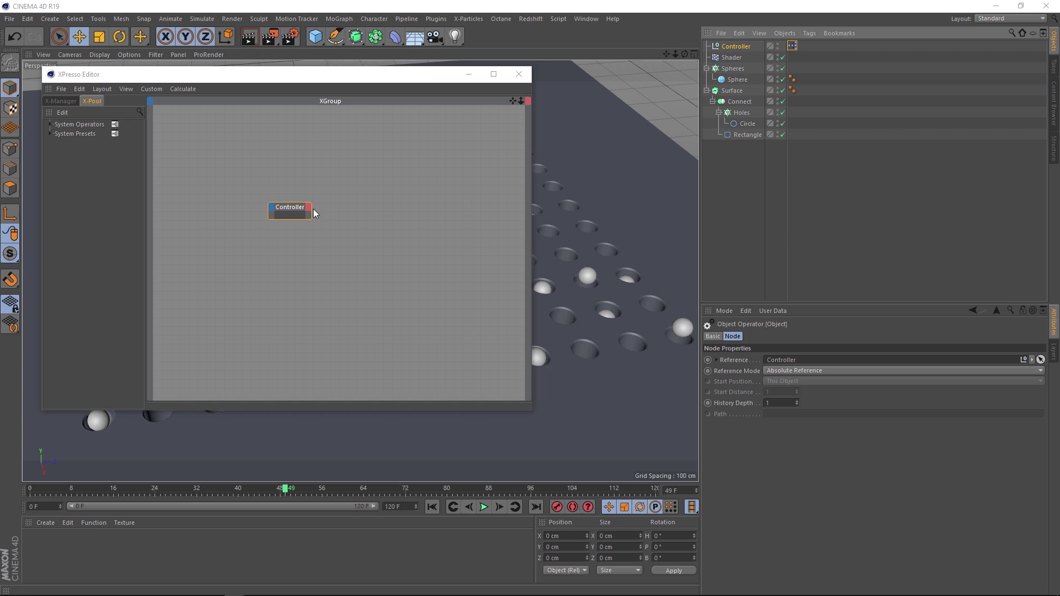
pyautogui.click(309, 208)
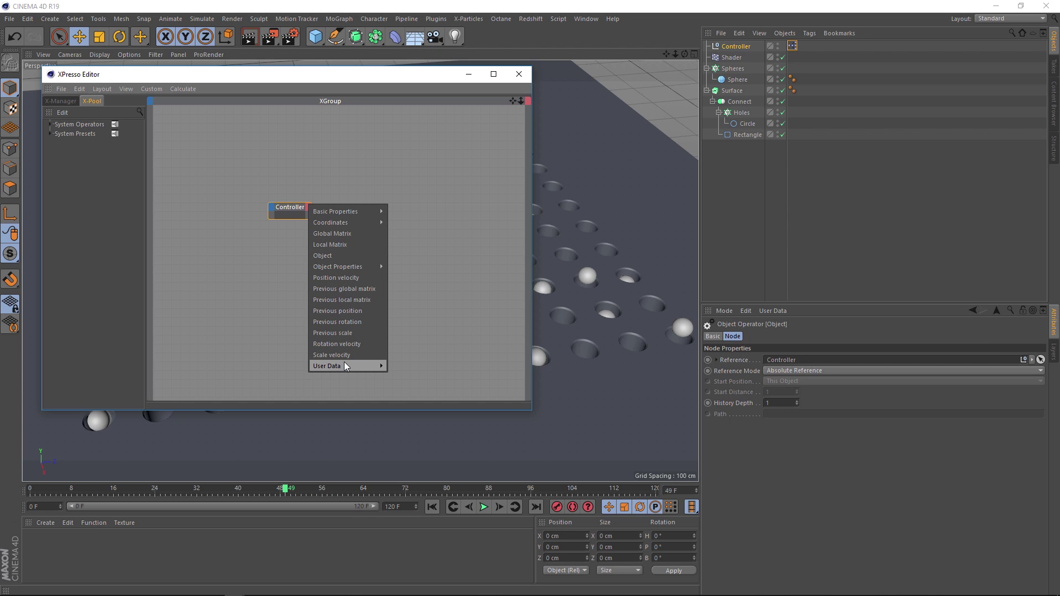
pyautogui.moveTo(360, 366)
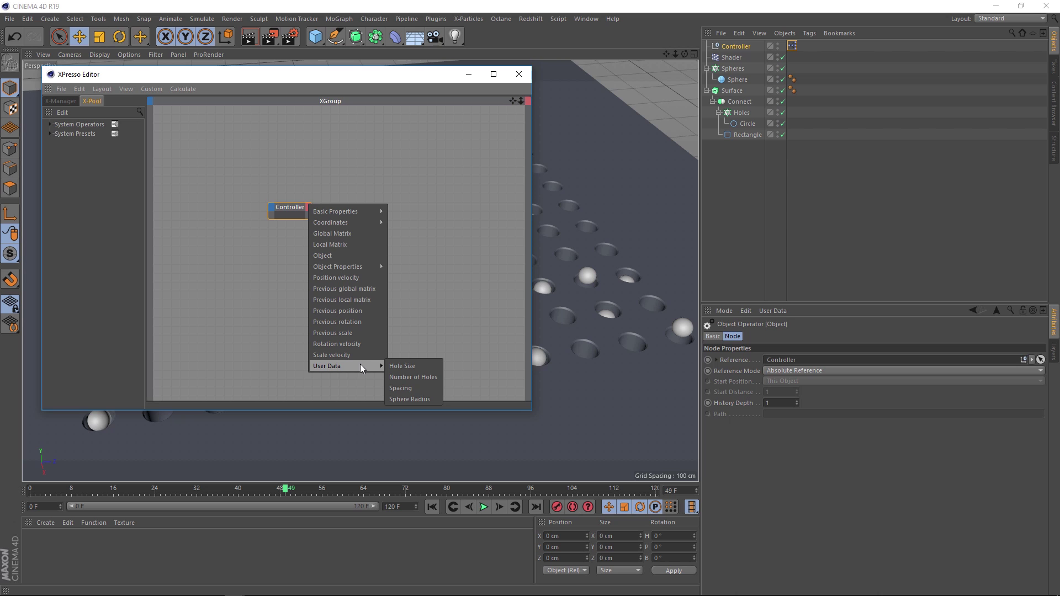
pyautogui.click(429, 367)
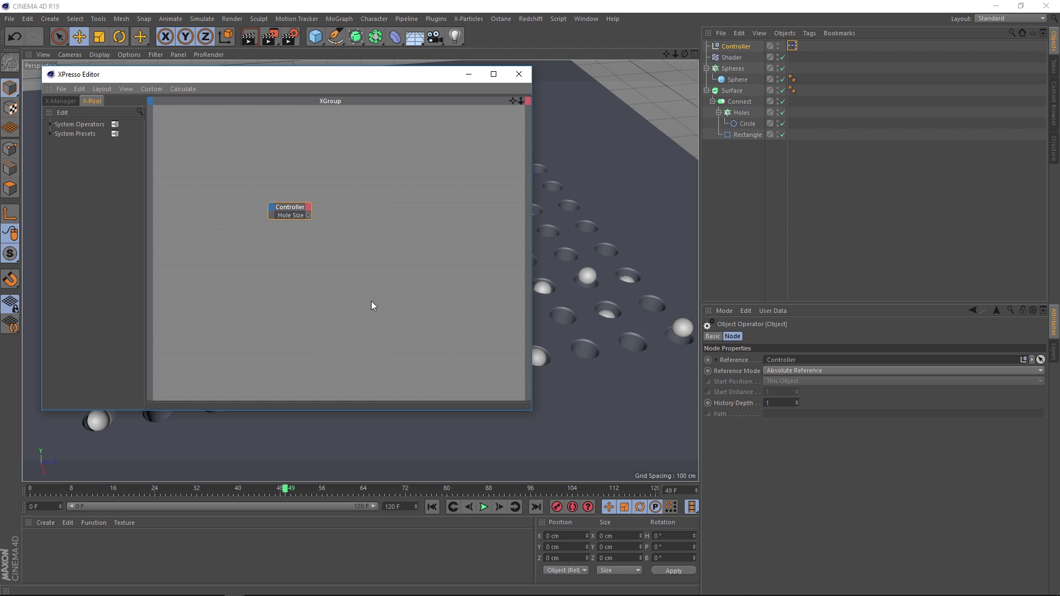
pyautogui.click(309, 209)
pyautogui.click(402, 396)
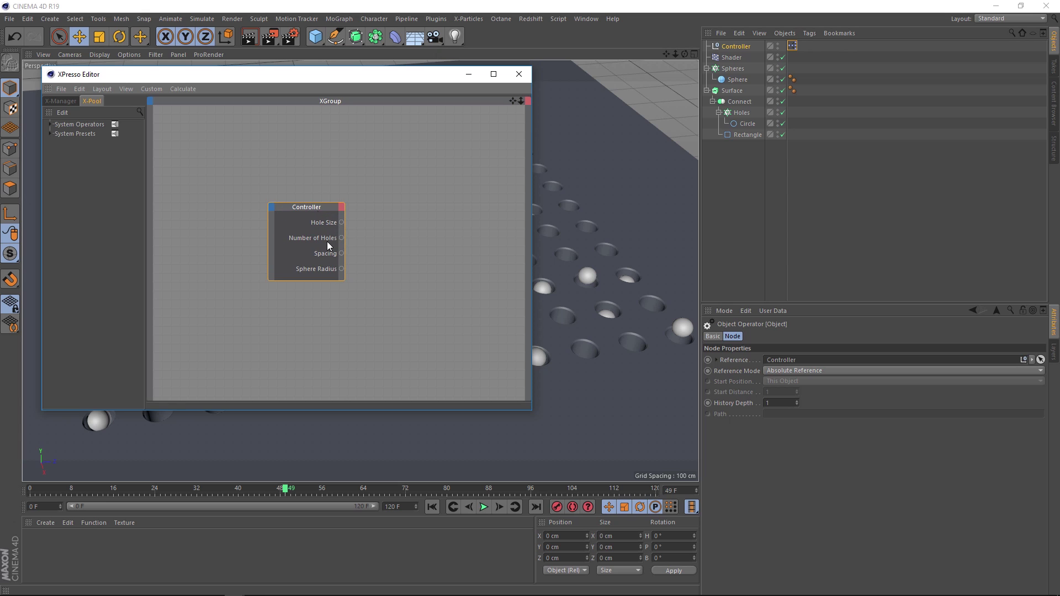
# - Shift the Controller node left and add Circle, Spheres, Holes and Sphere object nodes beside it
pyautogui.moveTo(309, 208); pyautogui.dragTo(227, 207)
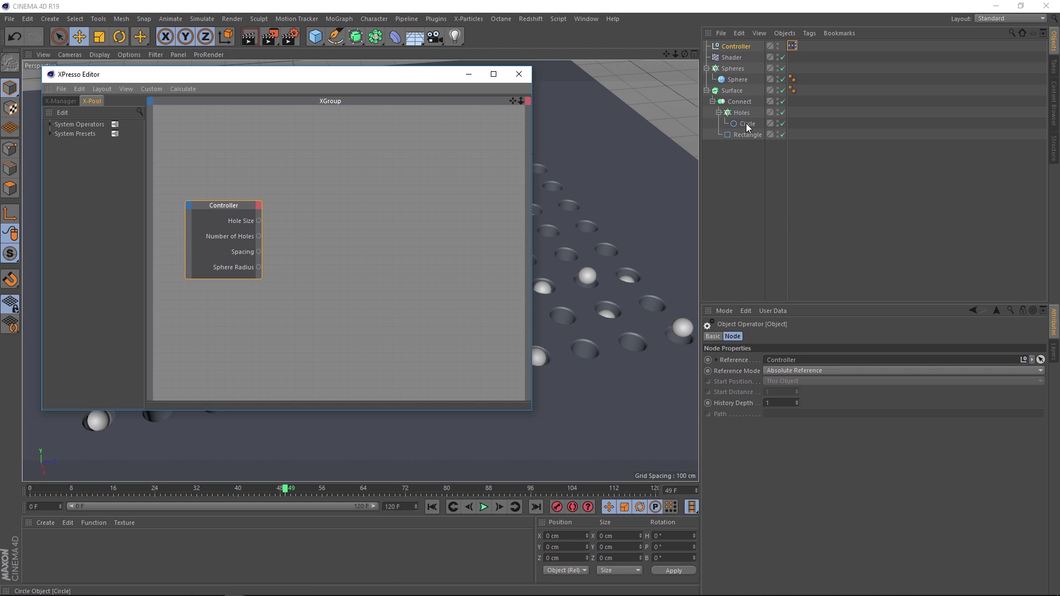
pyautogui.moveTo(747, 124); pyautogui.dragTo(330, 160)
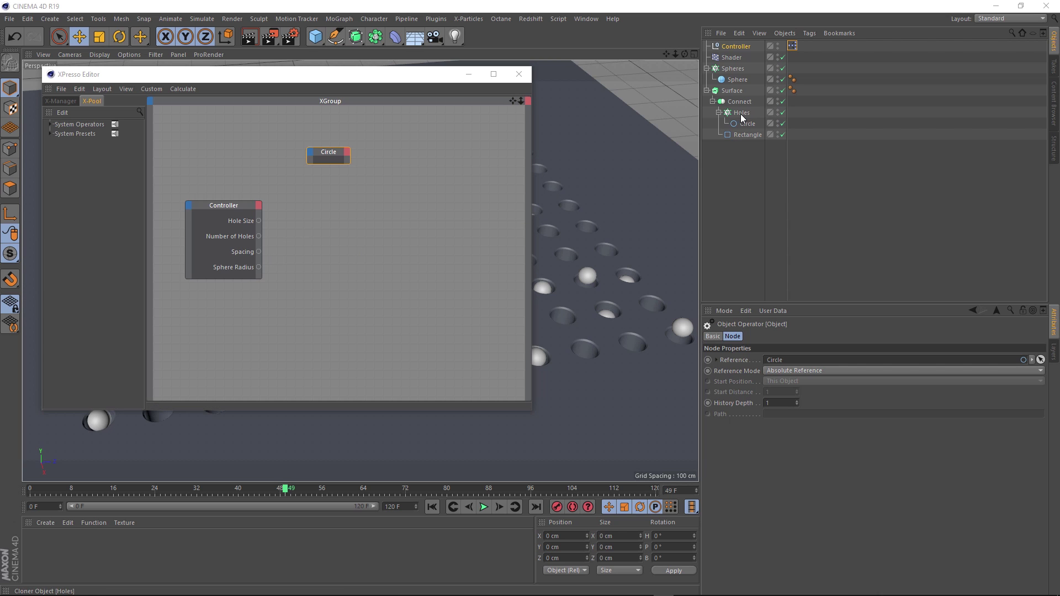
pyautogui.moveTo(733, 68); pyautogui.dragTo(385, 237)
pyautogui.moveTo(742, 111); pyautogui.dragTo(395, 276)
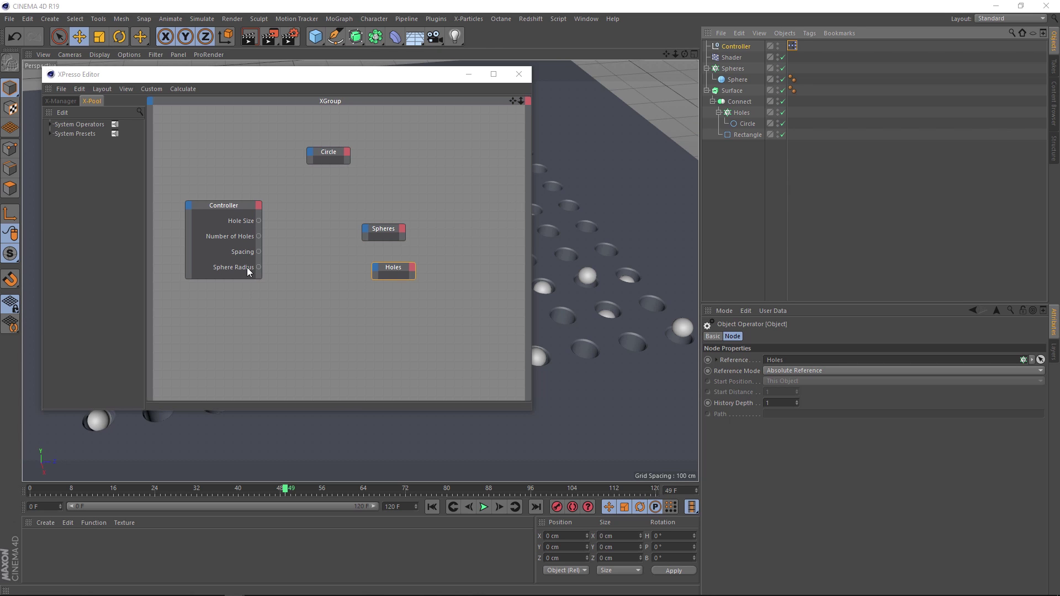
pyautogui.moveTo(737, 79); pyautogui.dragTo(352, 323)
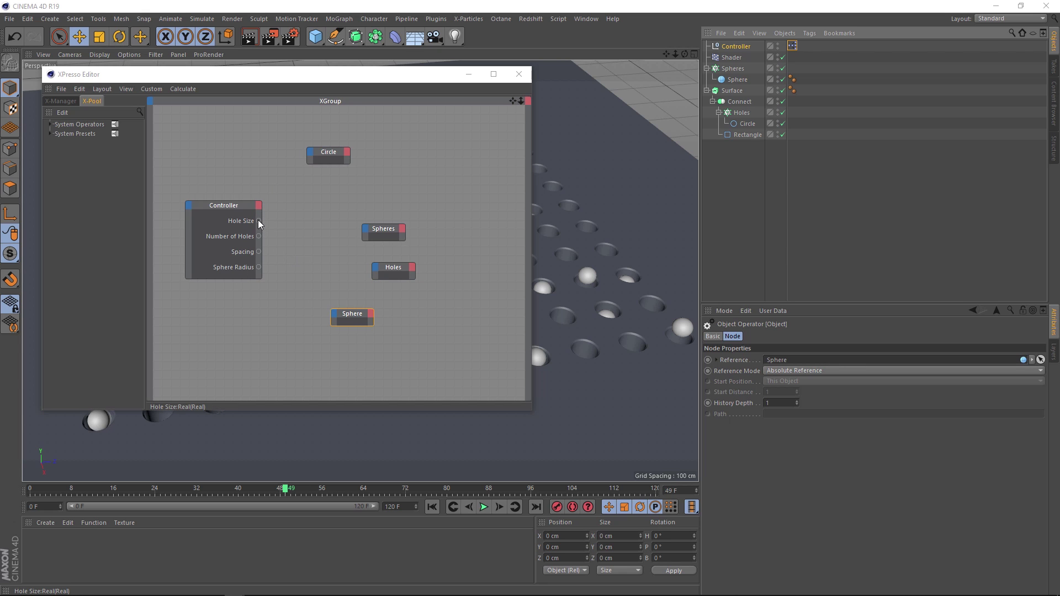
# - Wire the Controller's Hole Size output into the Circle node's Radius
pyautogui.moveTo(259, 221); pyautogui.dragTo(312, 155)
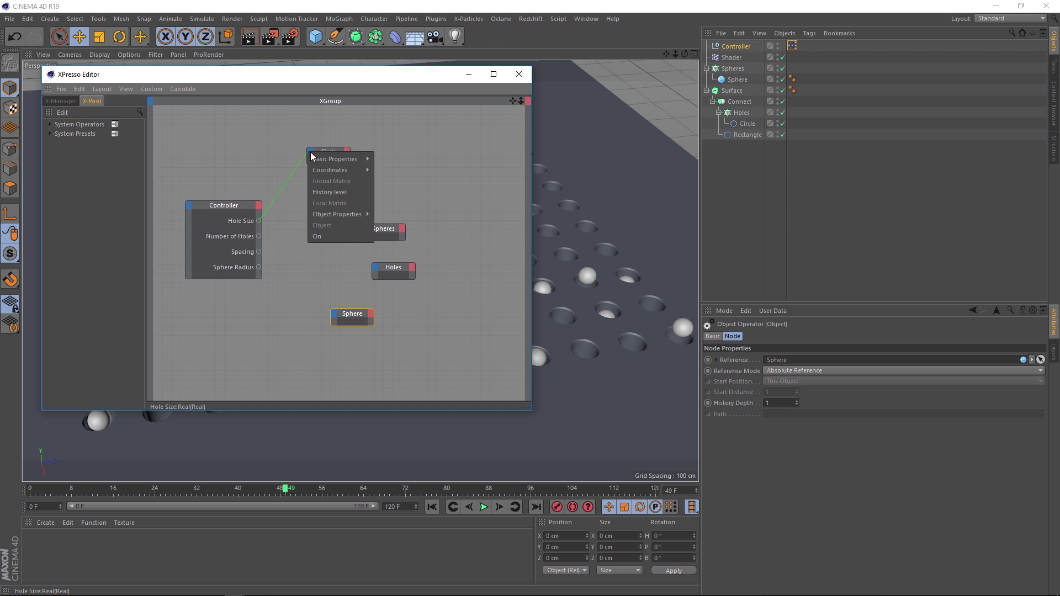
pyautogui.moveTo(315, 159)
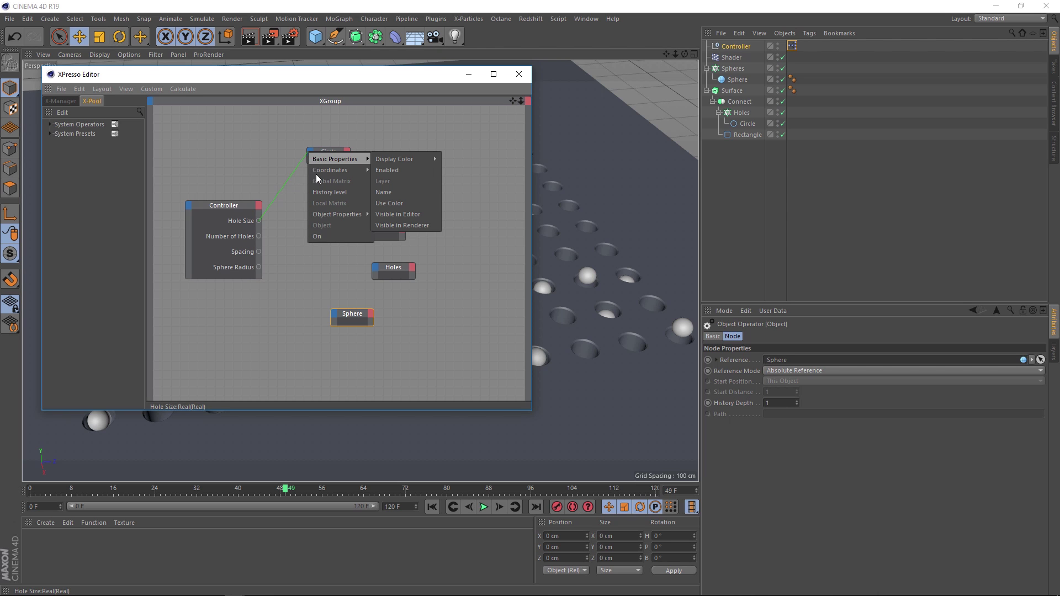
pyautogui.moveTo(319, 214)
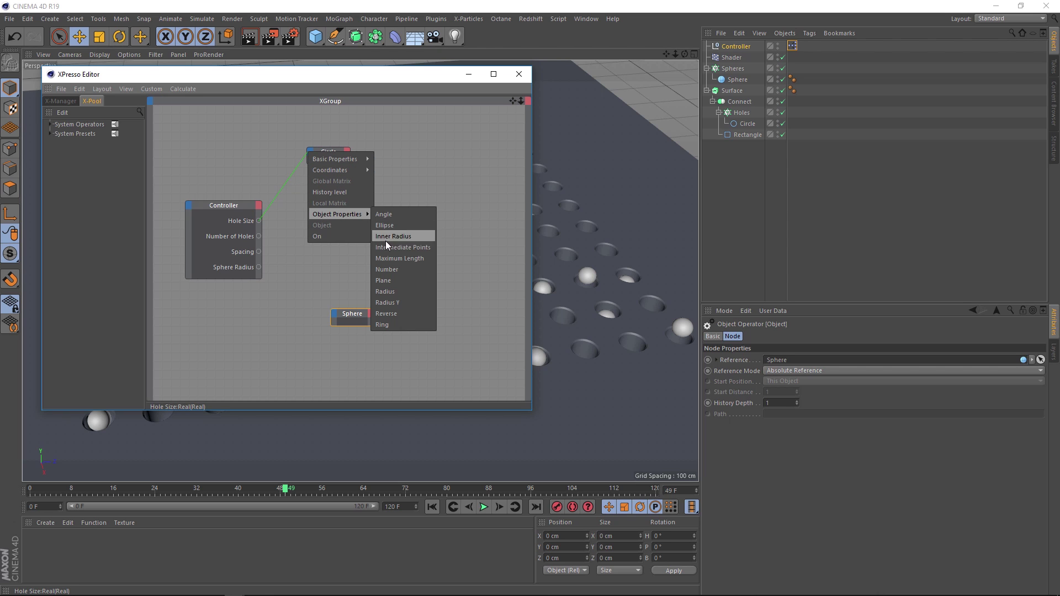
pyautogui.click(397, 291)
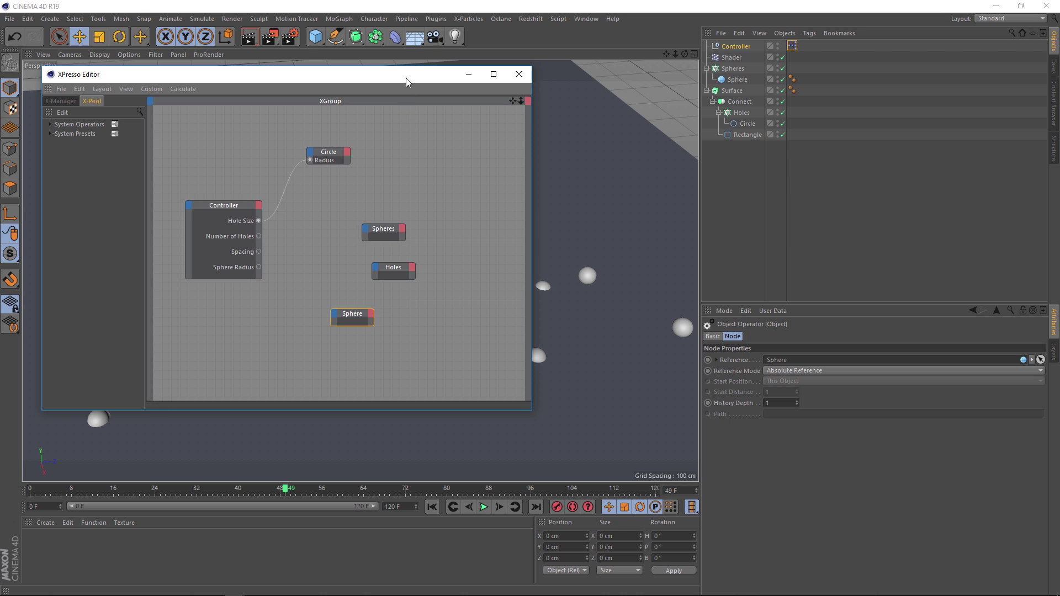
# - Set the Controller's Hole Size user data to 18
pyautogui.moveTo(531, 248); pyautogui.dragTo(395, 248)
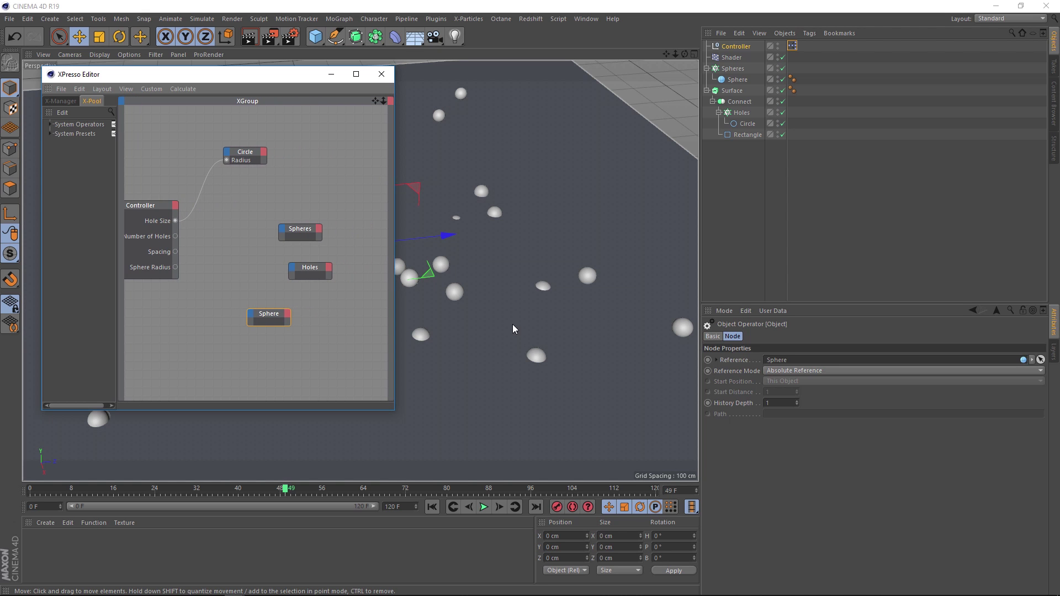
pyautogui.click(748, 125)
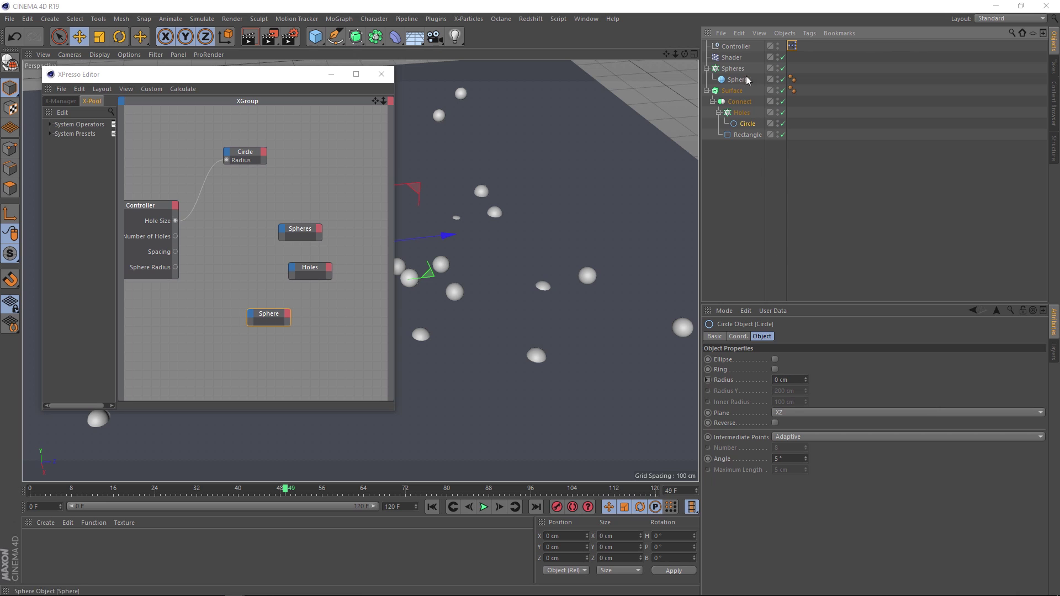
pyautogui.click(736, 47)
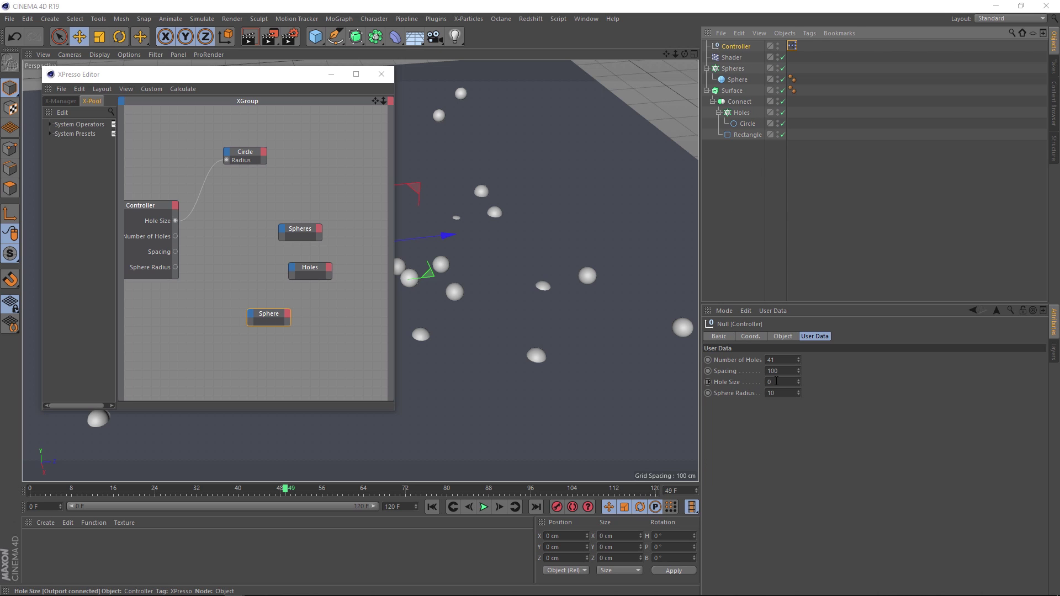
pyautogui.click(800, 380)
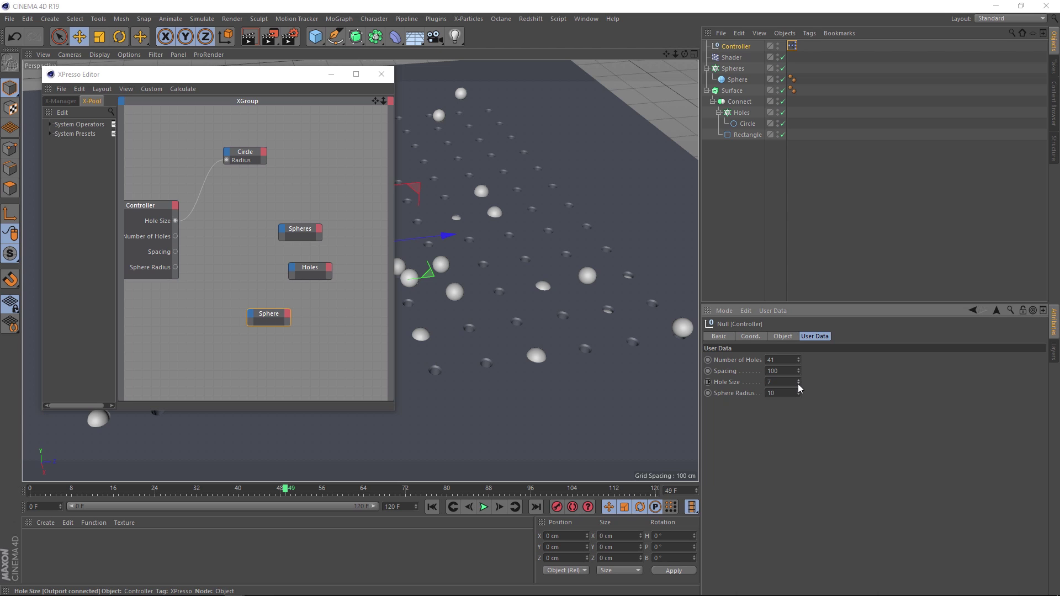
pyautogui.doubleClick(793, 382)
pyautogui.write('18')
pyautogui.press('Return')
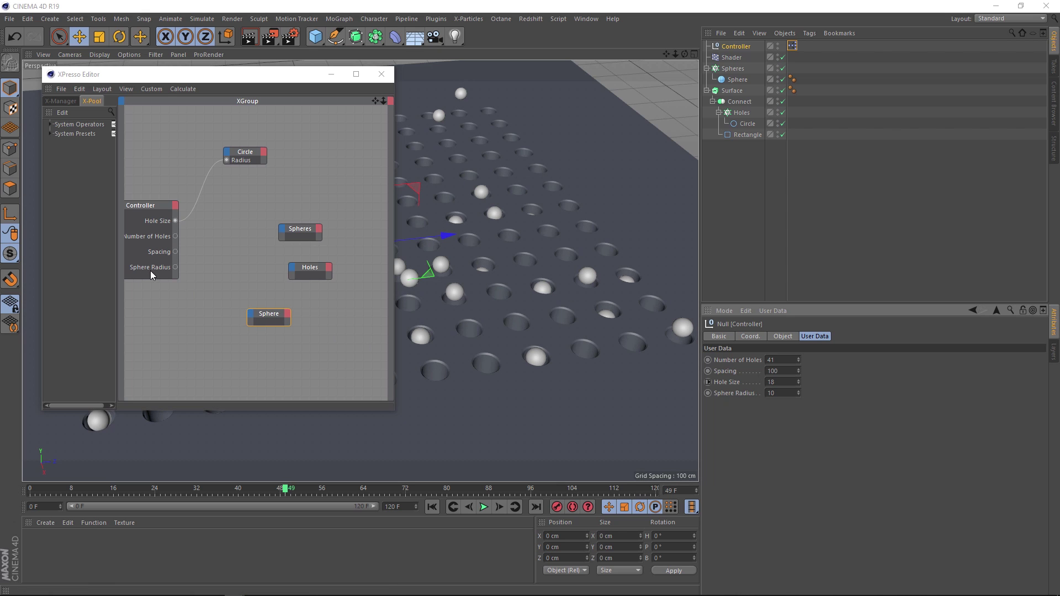
# - Wire the Controller's Sphere Radius output into the Sphere node's Radius
pyautogui.moveTo(175, 268); pyautogui.dragTo(187, 277)
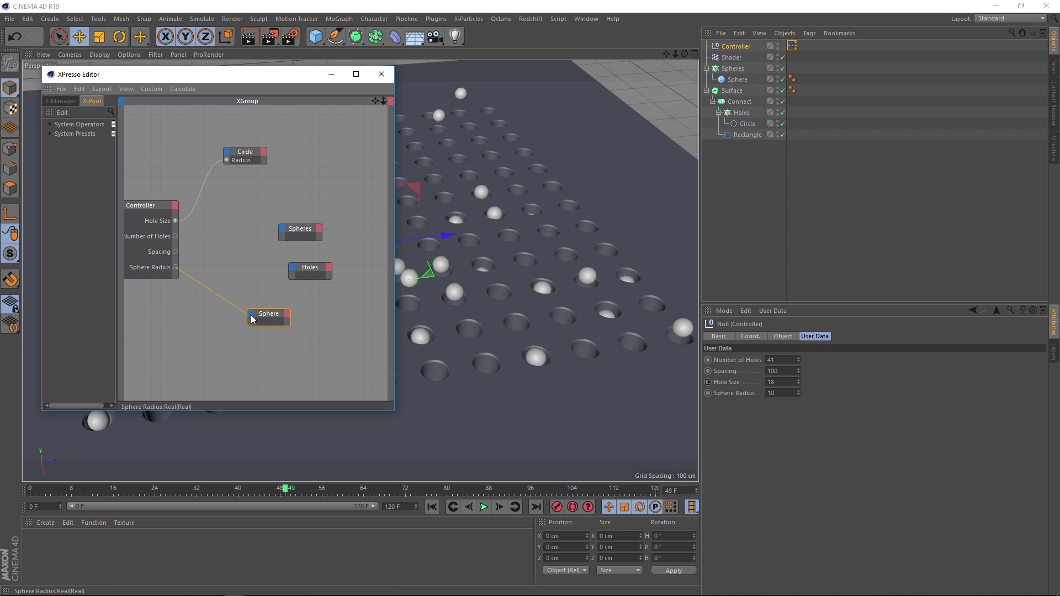
pyautogui.moveTo(252, 320); pyautogui.dragTo(251, 319)
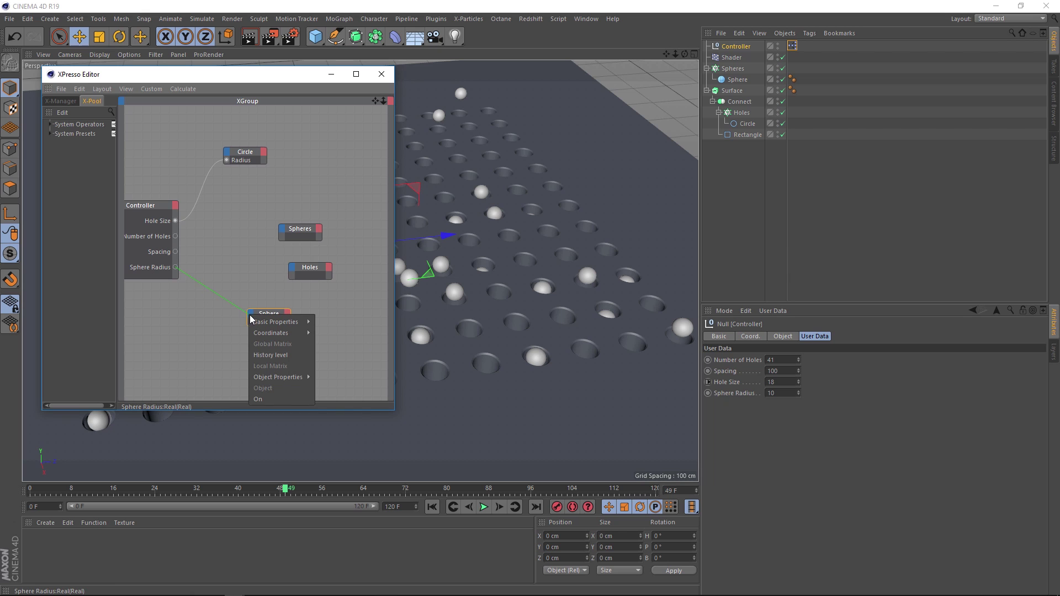
pyautogui.moveTo(284, 376)
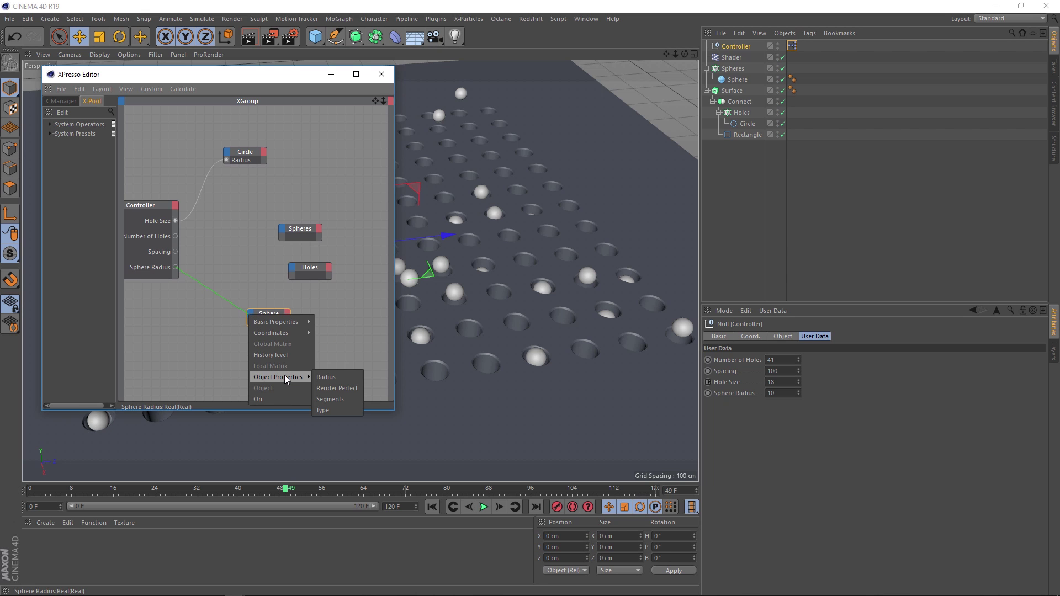
pyautogui.click(334, 377)
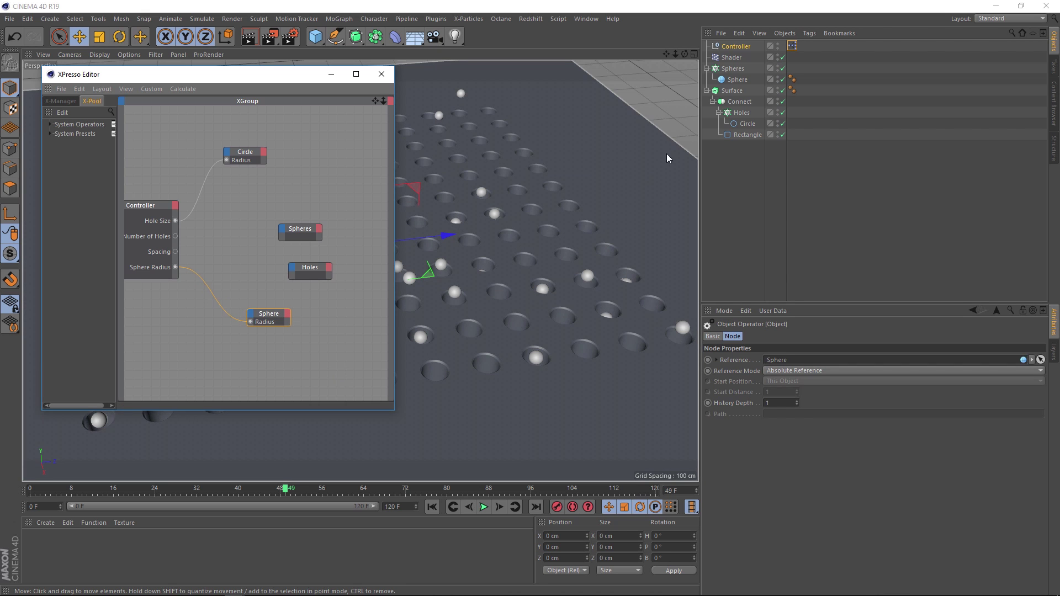
# - Set the Controller's Sphere Radius user data to 14
pyautogui.click(735, 48)
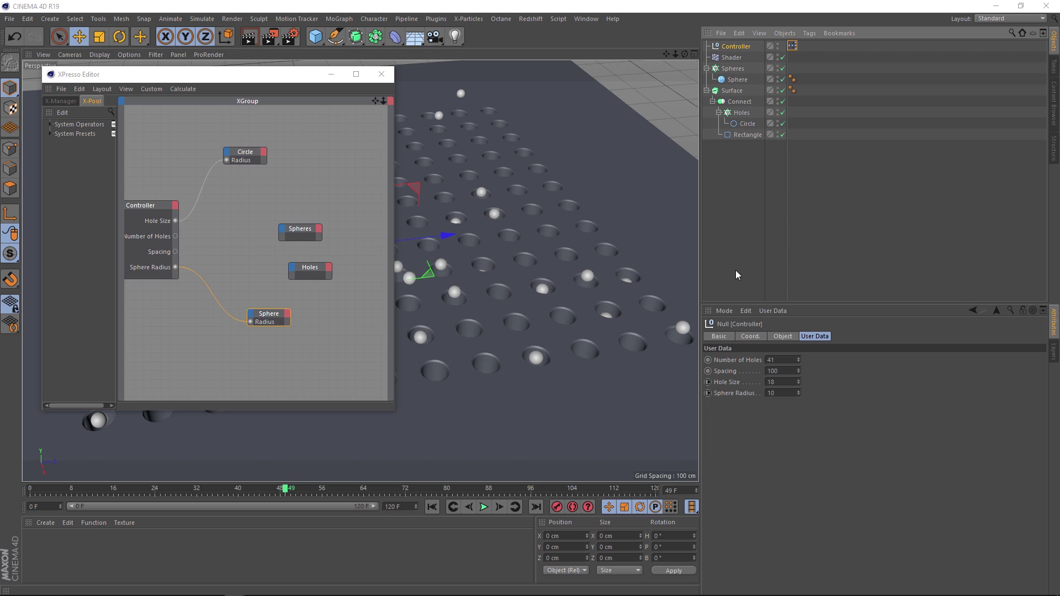
pyautogui.click(776, 393)
pyautogui.write('14')
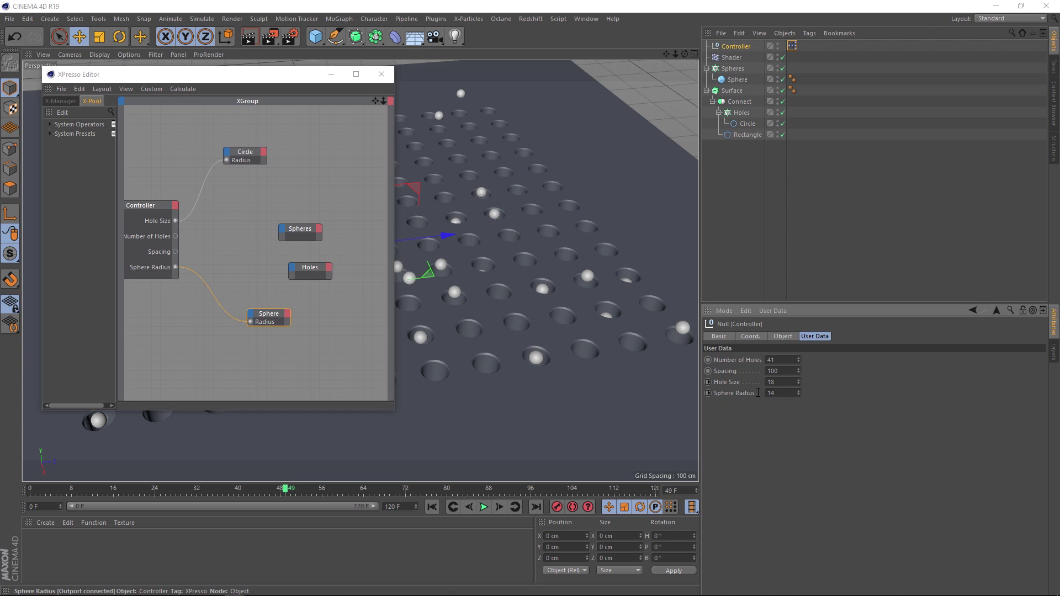
pyautogui.press('Return')
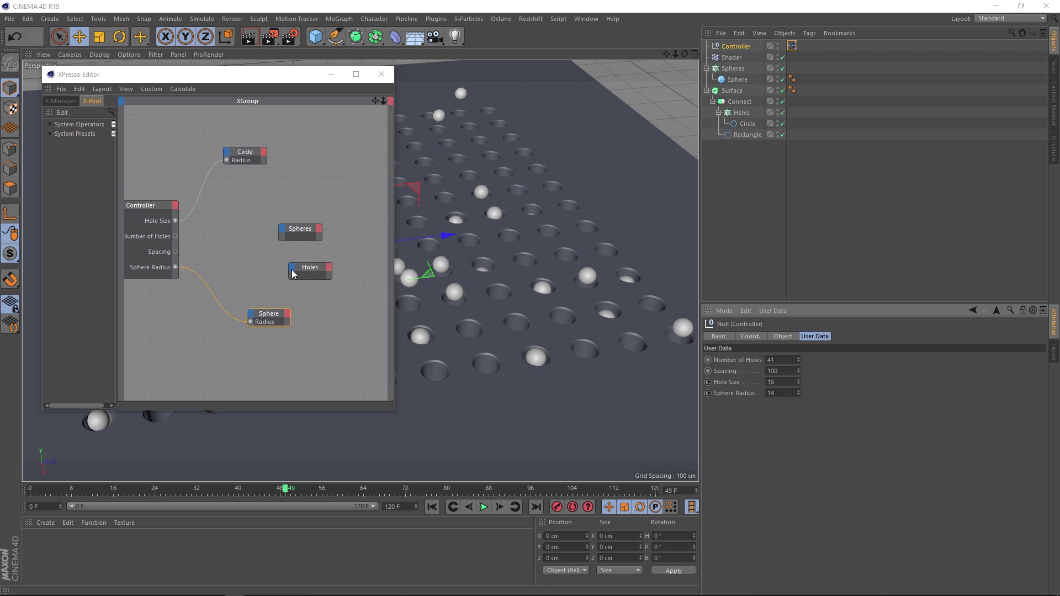
# - Tidy the nodes and drive the Spheres cloner's Count X and Count Z from Number of Holes
pyautogui.moveTo(301, 230); pyautogui.dragTo(268, 192)
pyautogui.moveTo(310, 270); pyautogui.dragTo(279, 254)
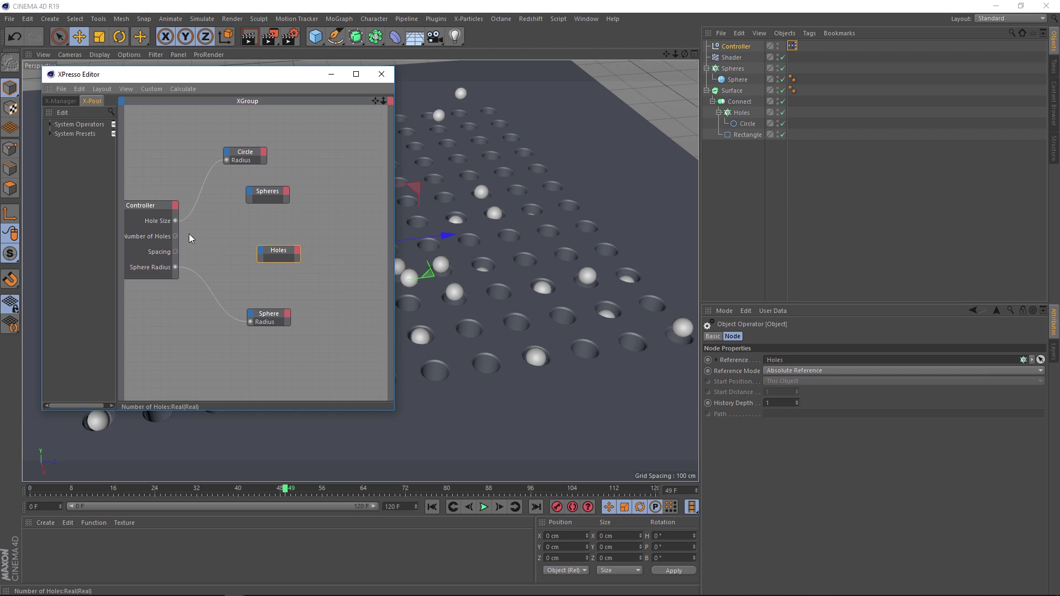
pyautogui.moveTo(246, 196); pyautogui.dragTo(250, 194)
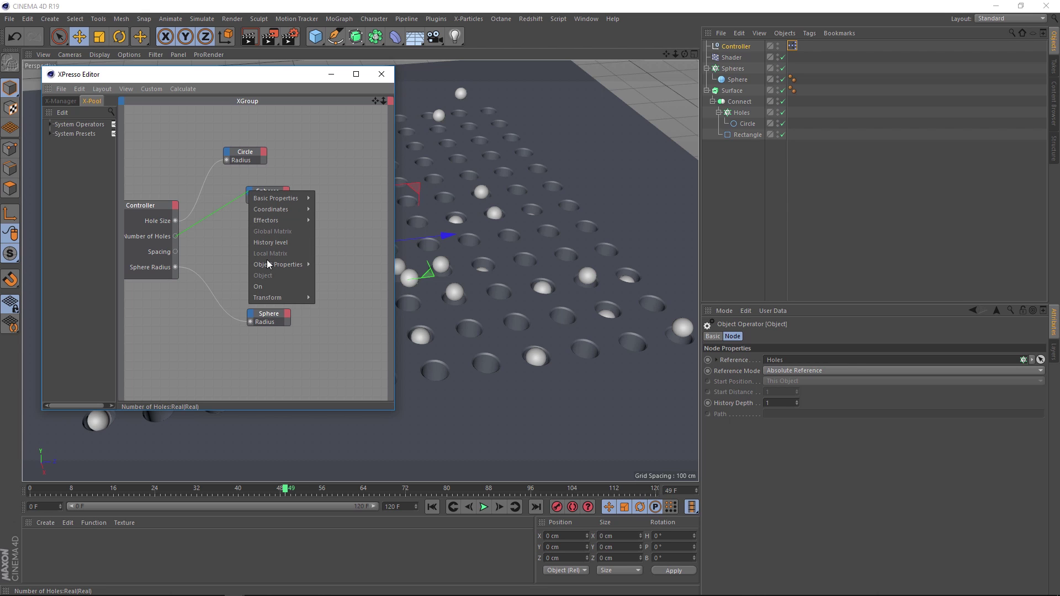
pyautogui.moveTo(267, 262)
pyautogui.moveTo(336, 274)
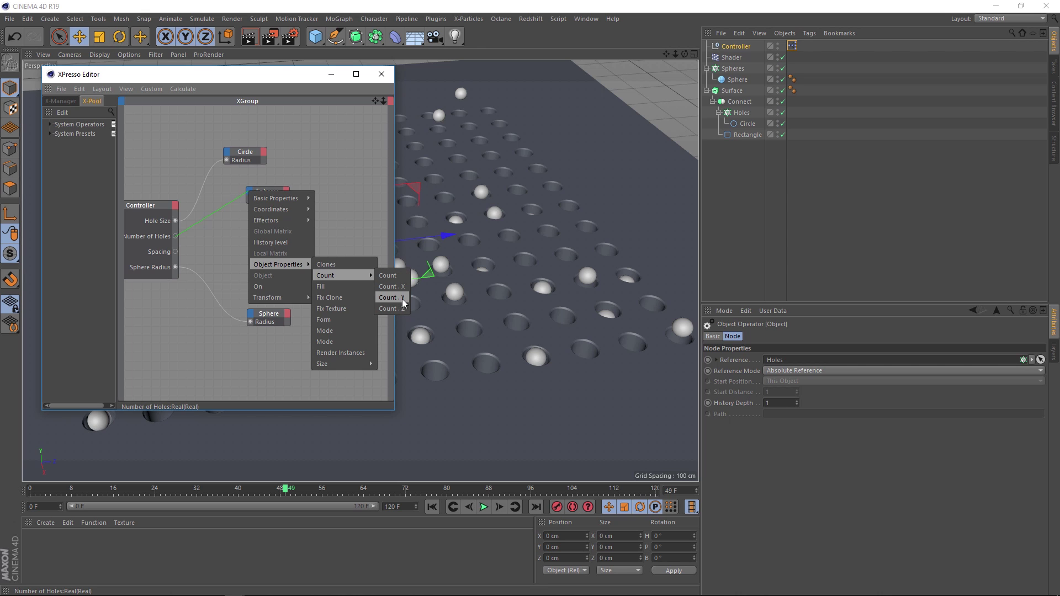
pyautogui.click(389, 286)
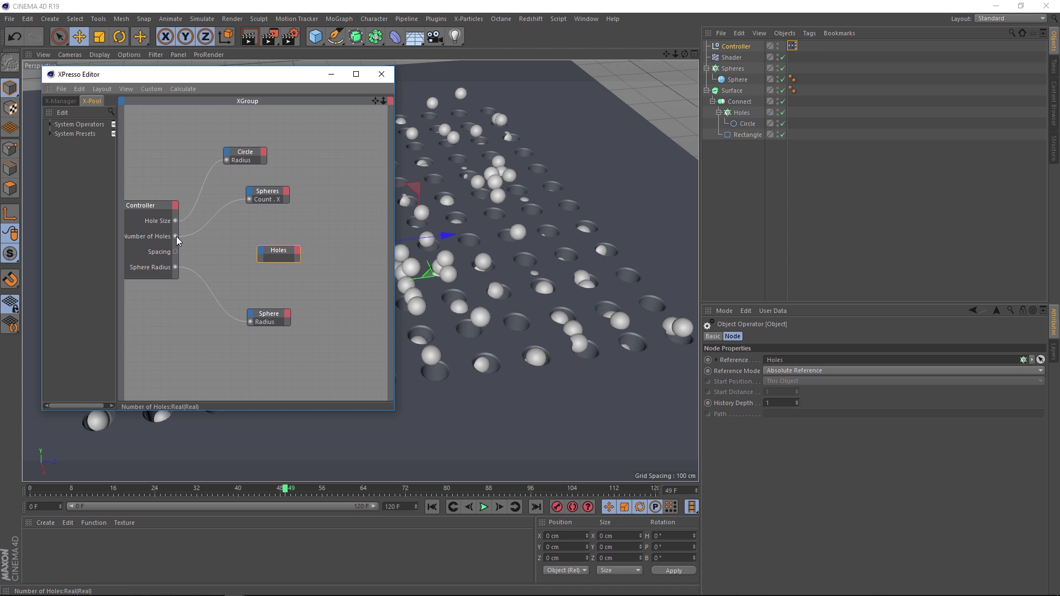
pyautogui.click(250, 194)
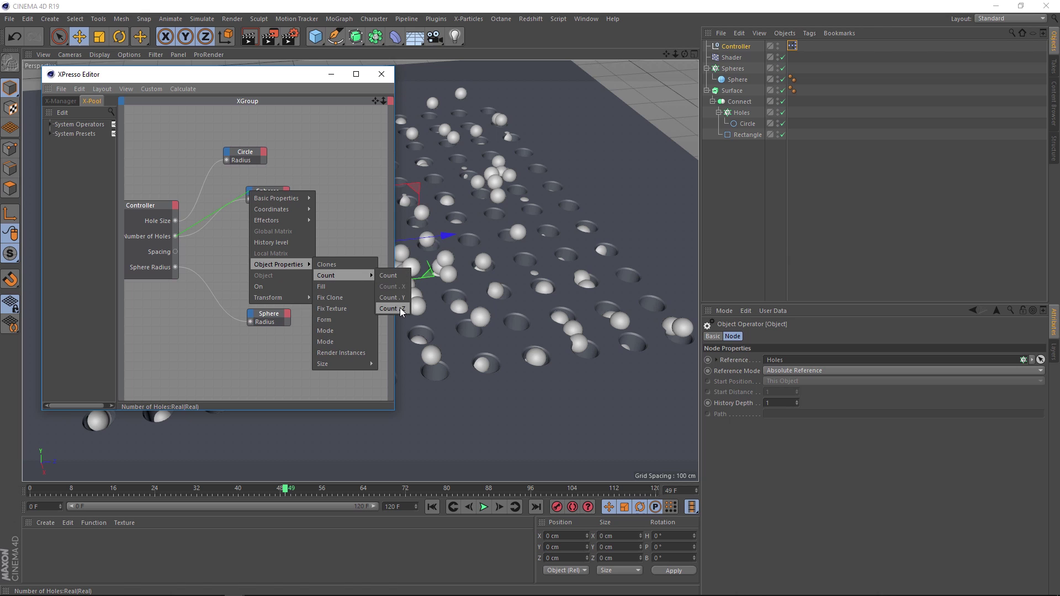
pyautogui.click(400, 307)
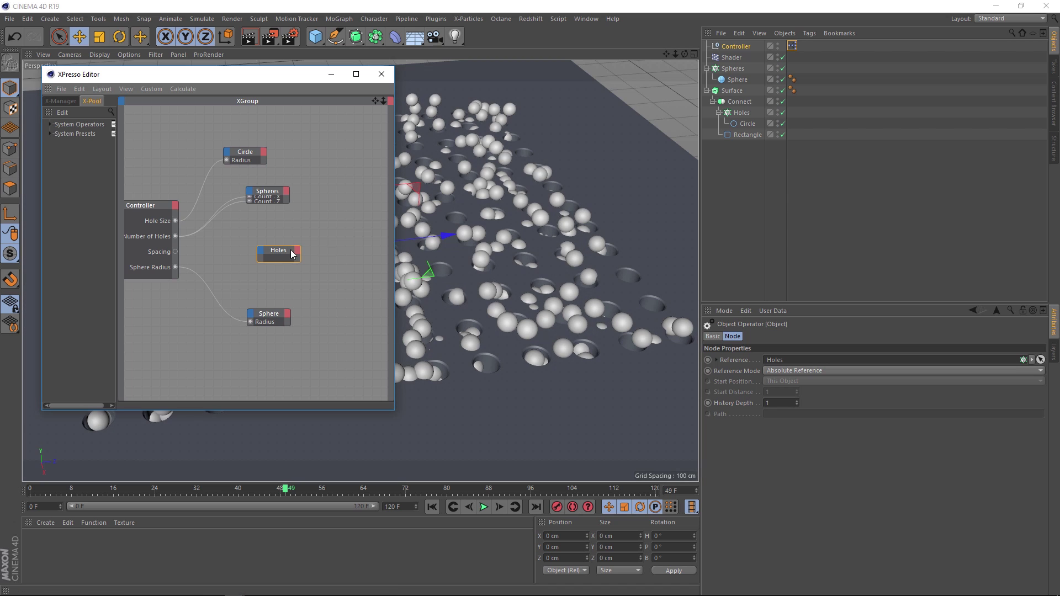
# - Drive the Holes cloner's Count X and Count Z from Number of Holes
pyautogui.moveTo(262, 254); pyautogui.dragTo(263, 256)
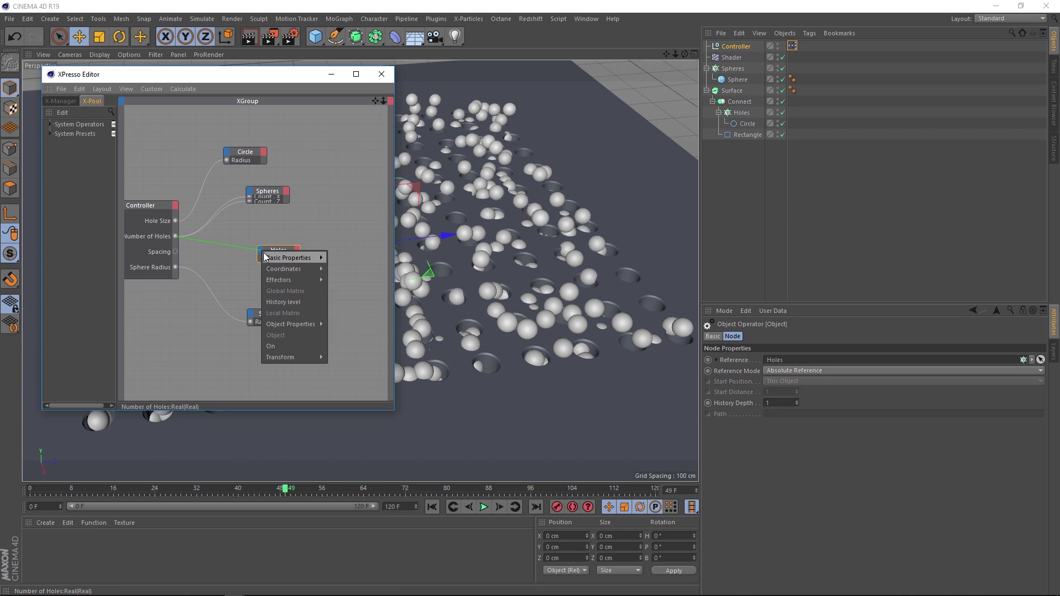
pyautogui.moveTo(280, 325)
pyautogui.moveTo(343, 334)
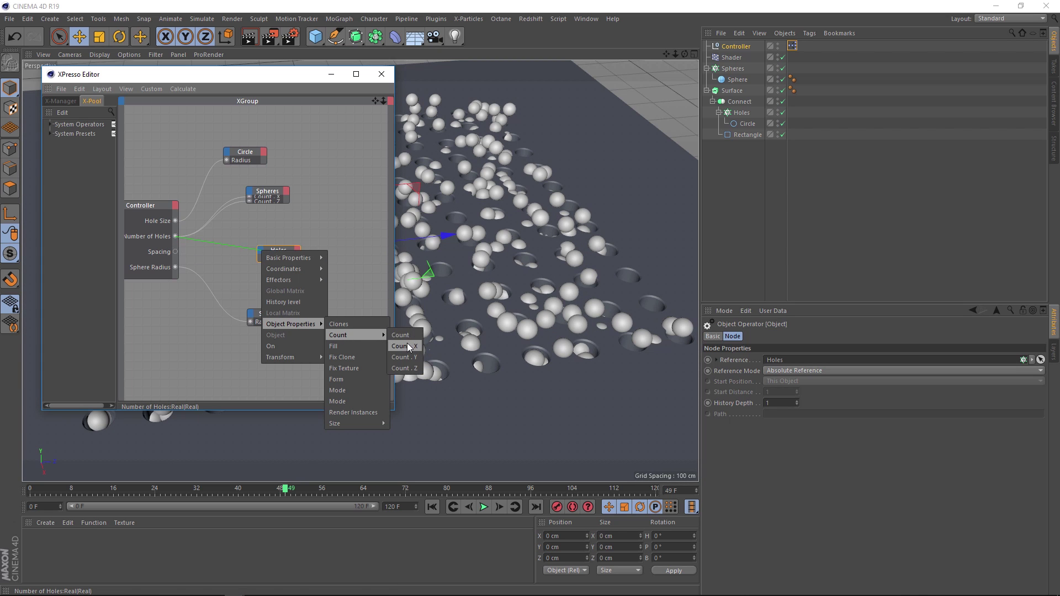
pyautogui.click(406, 342)
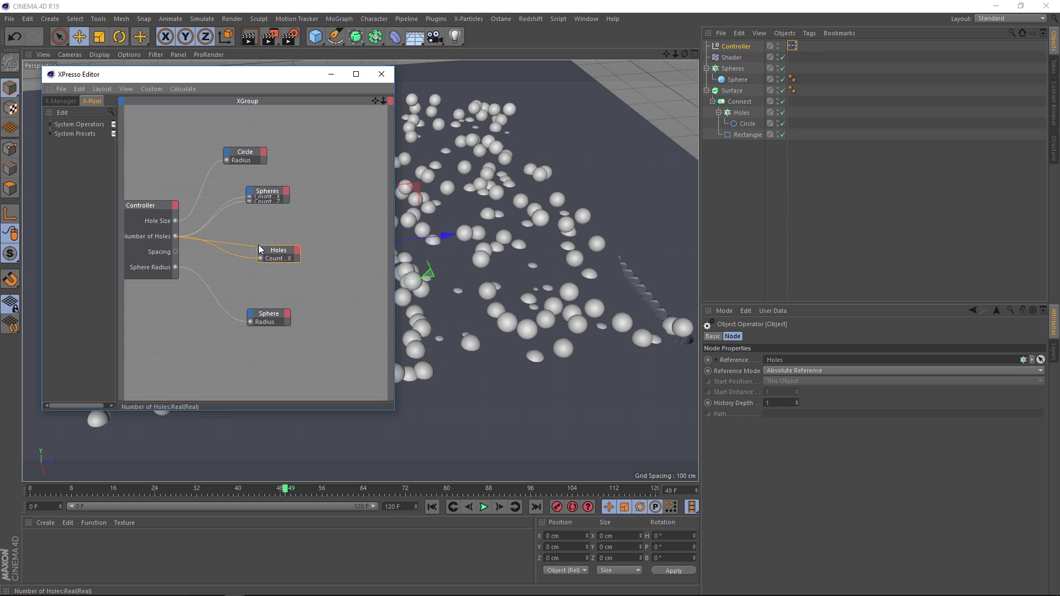
pyautogui.moveTo(260, 249); pyautogui.dragTo(261, 253)
pyautogui.moveTo(290, 325)
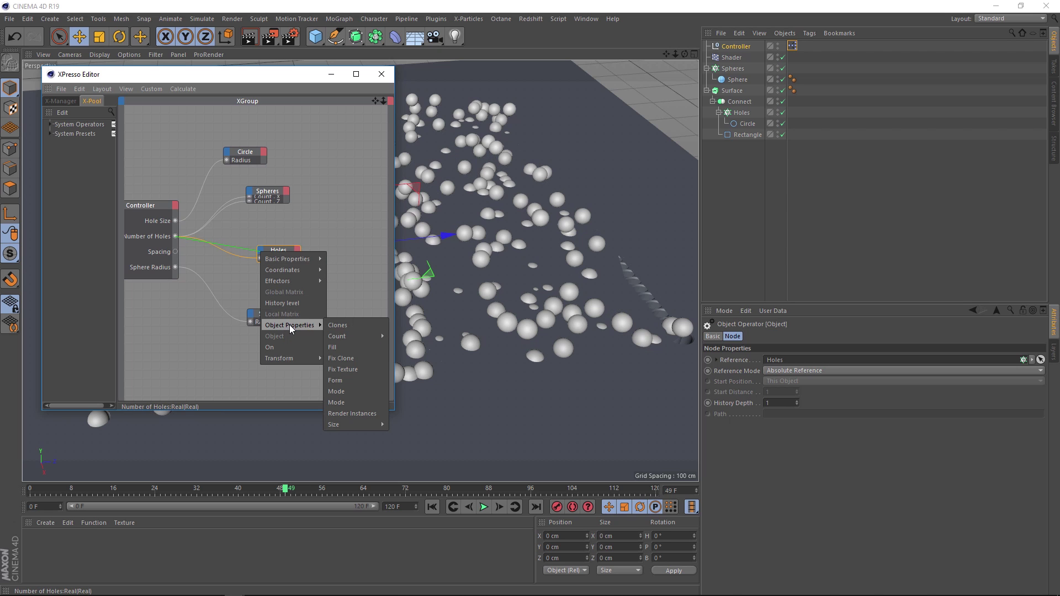
pyautogui.moveTo(350, 336)
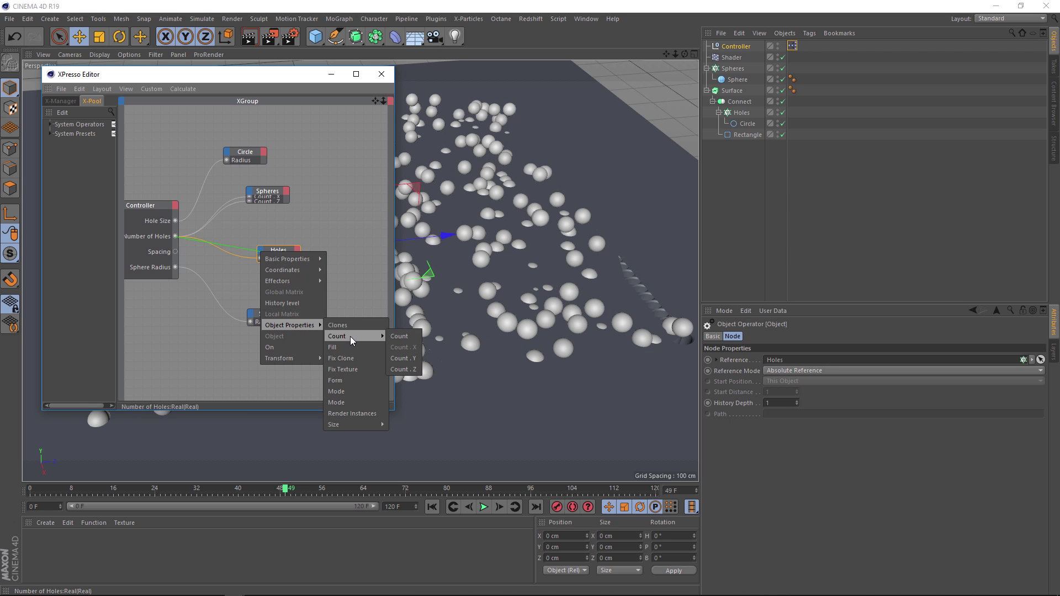
pyautogui.click(404, 369)
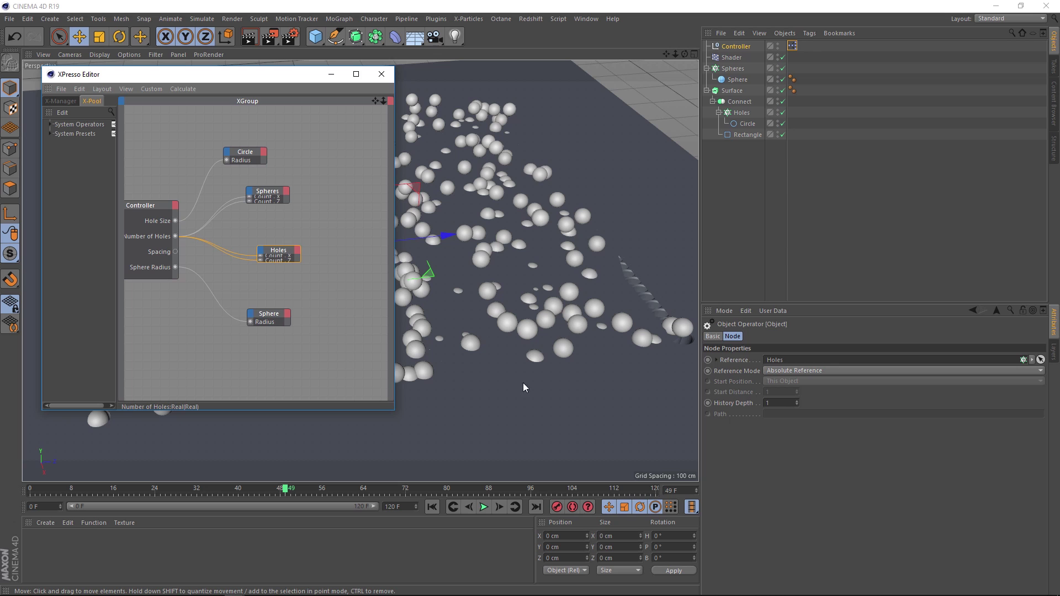
# - Set Number of Holes to 8, then play and stop the animation to check the grid
pyautogui.click(735, 48)
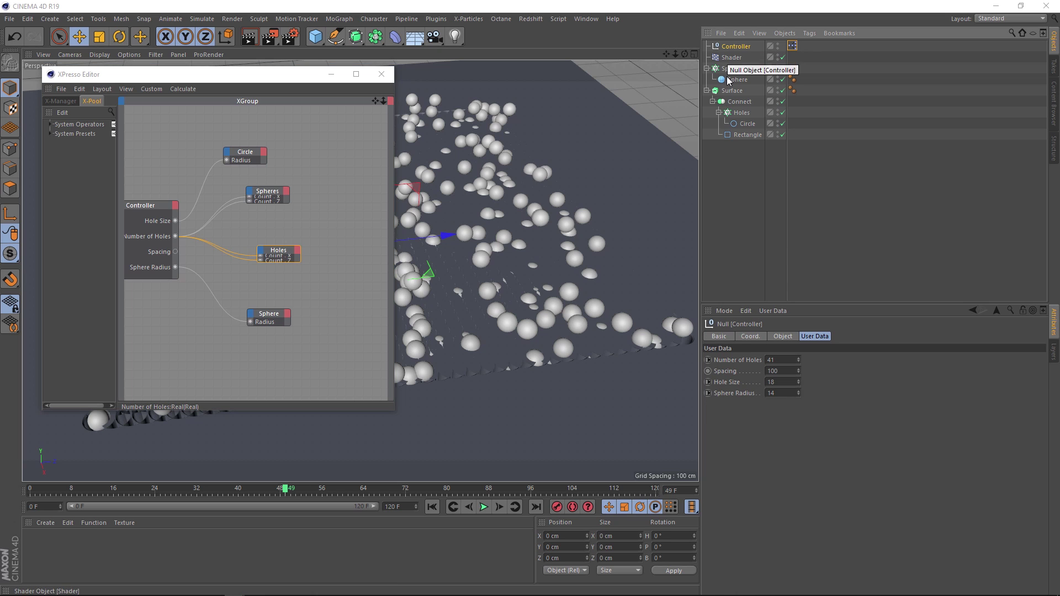
pyautogui.doubleClick(789, 359)
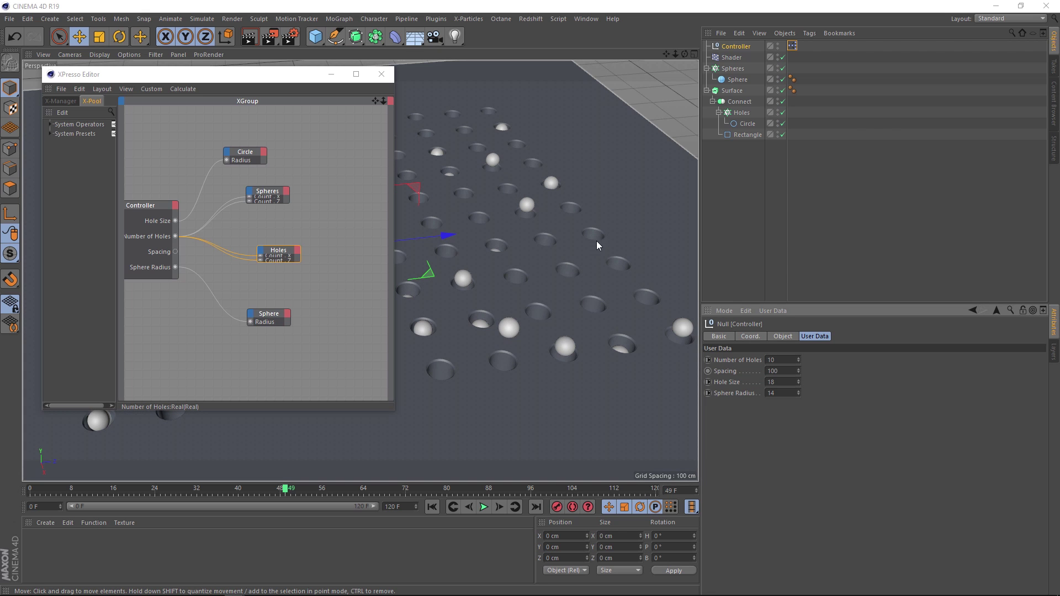
pyautogui.write('8')
pyautogui.press('Return')
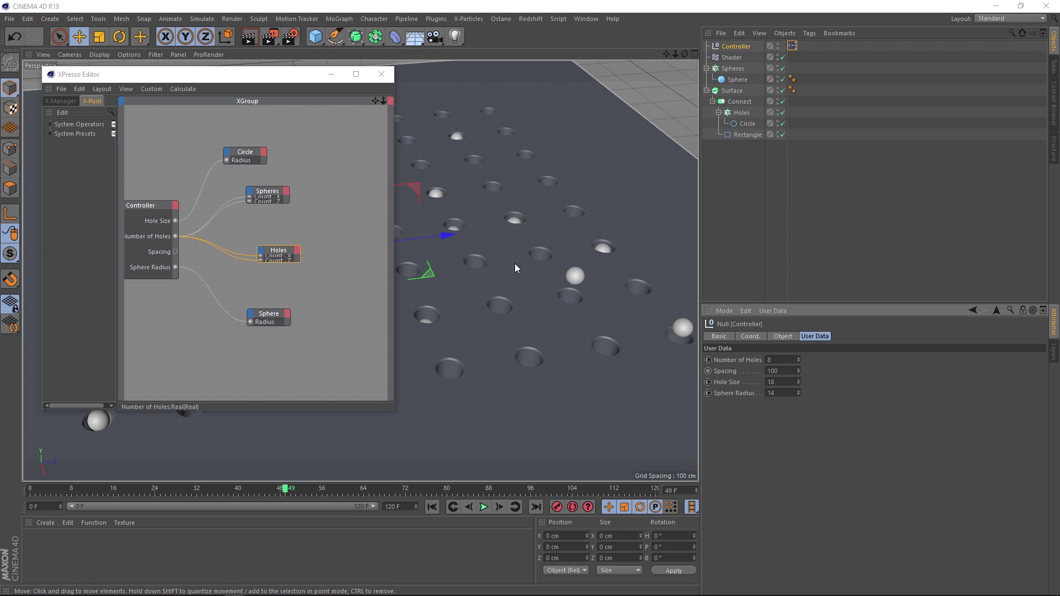
pyautogui.click(484, 507)
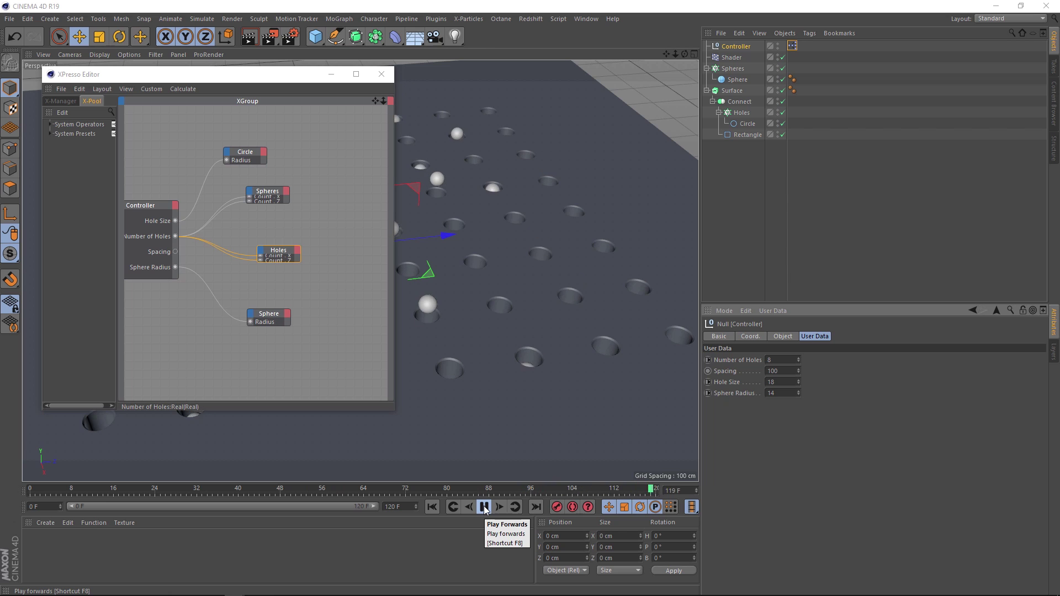
pyautogui.click(483, 507)
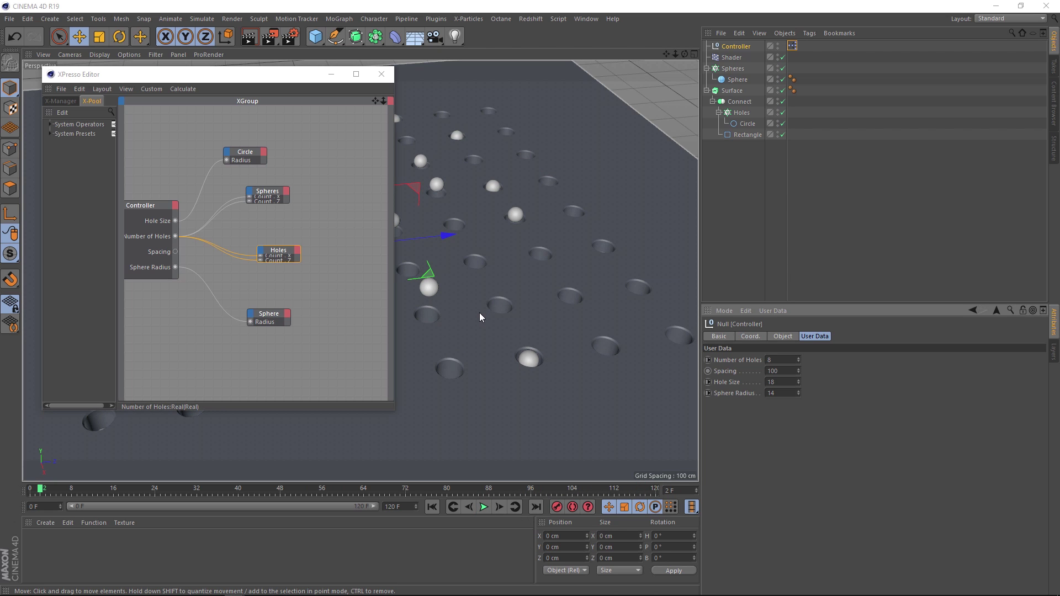
# - Wire the Controller's Spacing output into the Spheres cloner's grid Size
pyautogui.moveTo(175, 252); pyautogui.dragTo(250, 194)
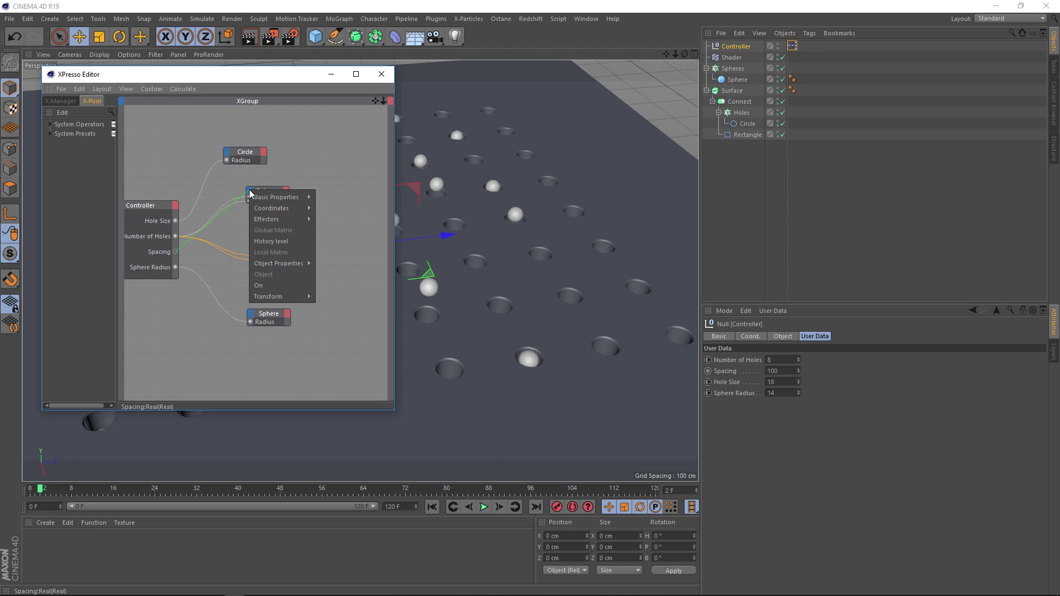
pyautogui.moveTo(255, 197)
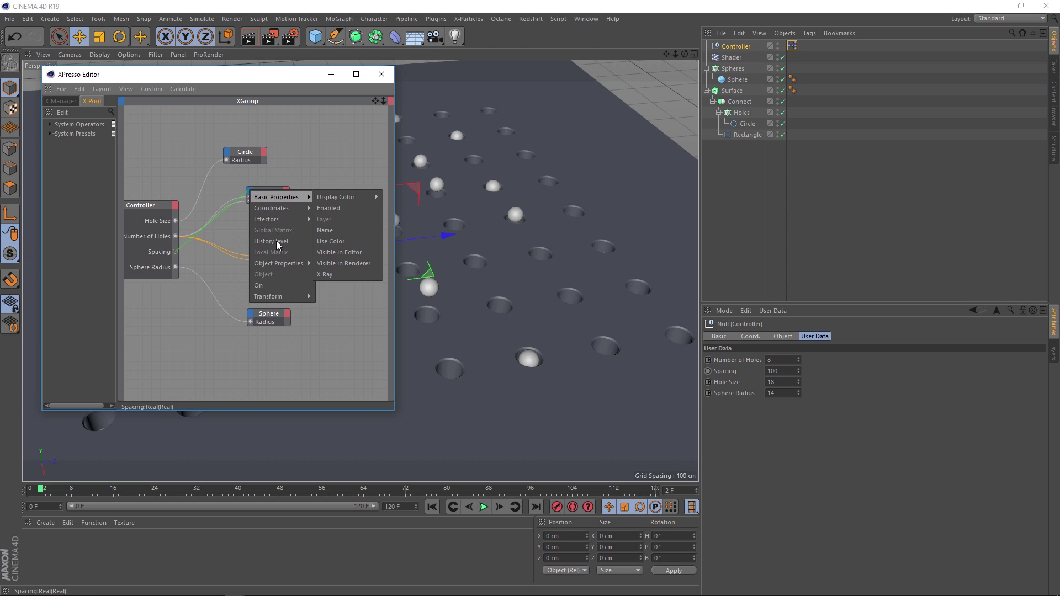
pyautogui.moveTo(282, 265)
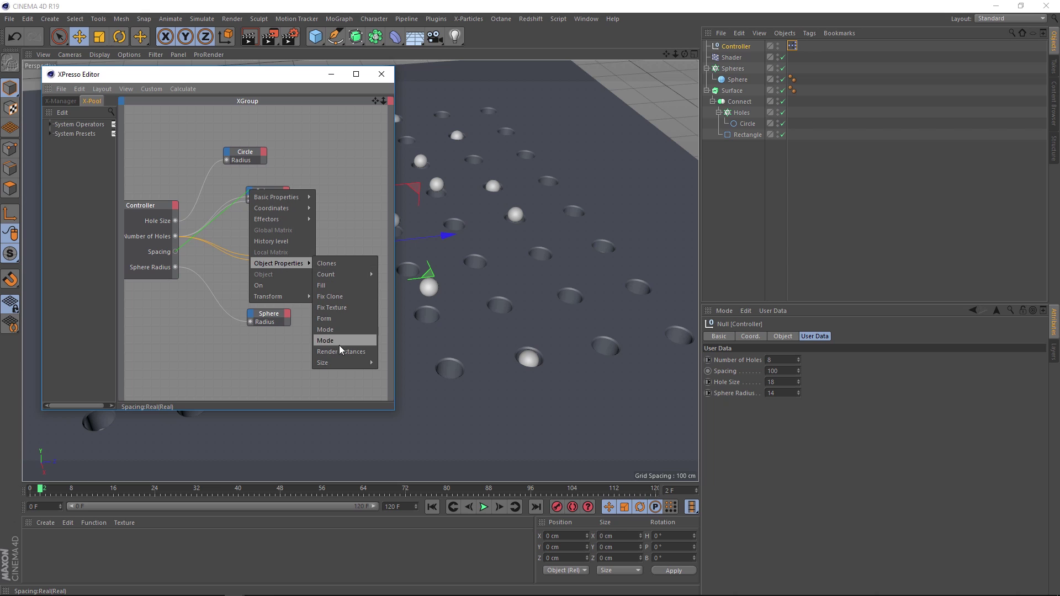
pyautogui.moveTo(335, 364)
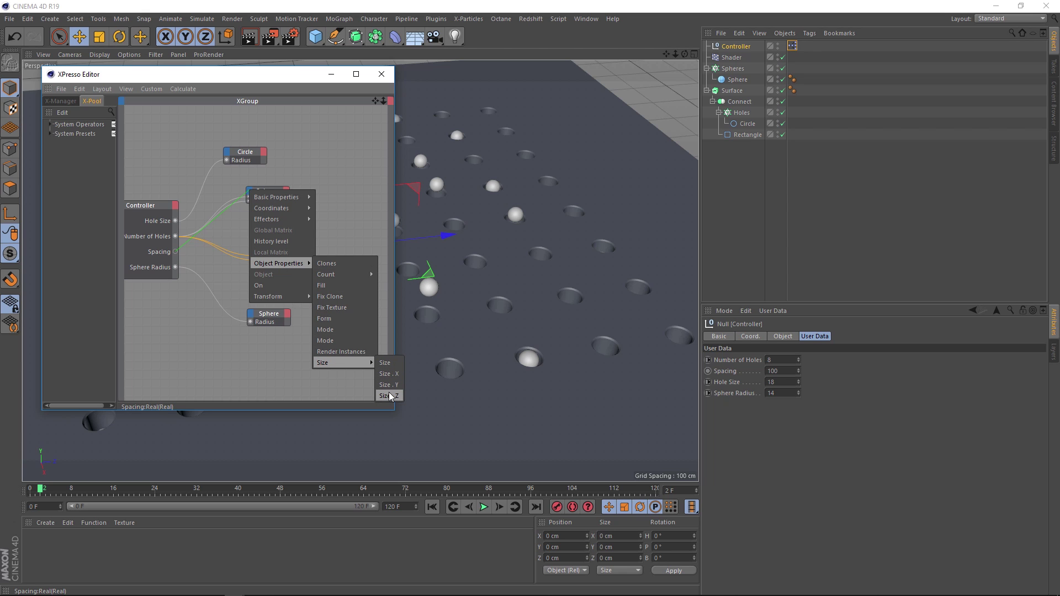
pyautogui.click(385, 363)
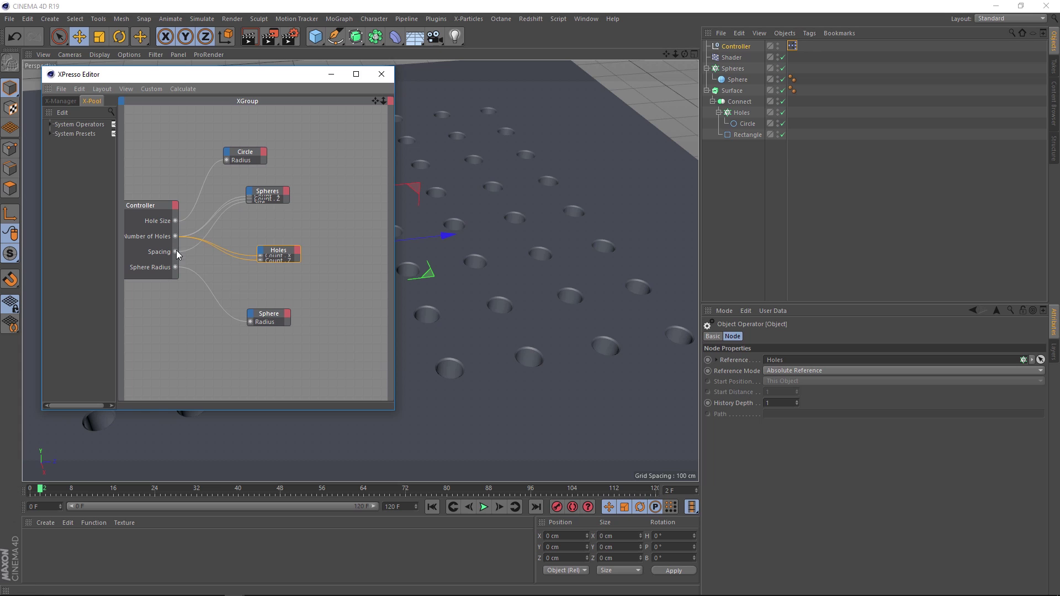
# - Wire Spacing into the Holes cloner's grid Size as well
pyautogui.moveTo(238, 259); pyautogui.dragTo(263, 254)
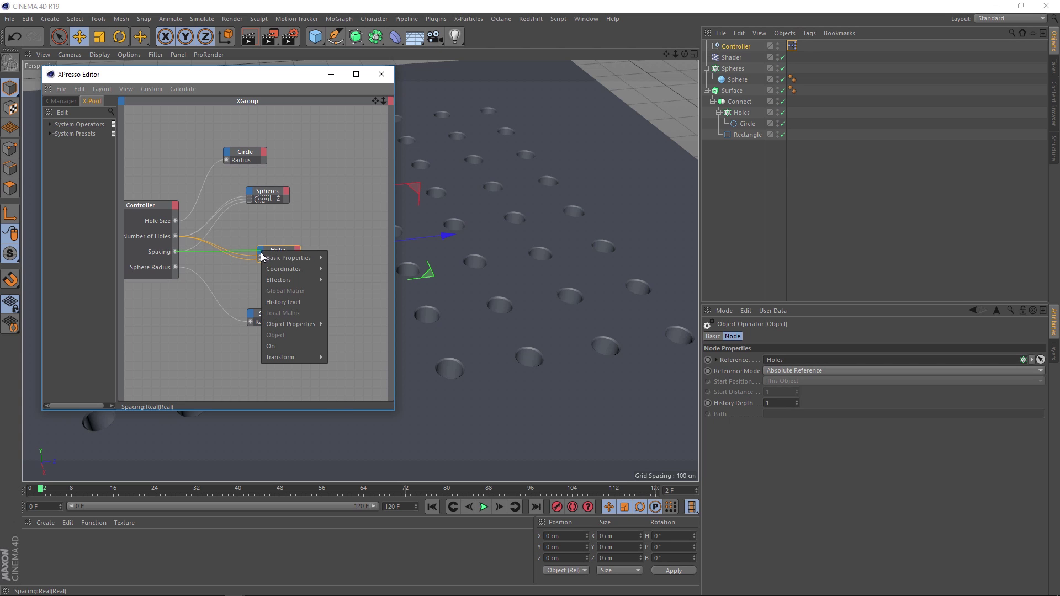
pyautogui.moveTo(288, 324)
pyautogui.moveTo(348, 423)
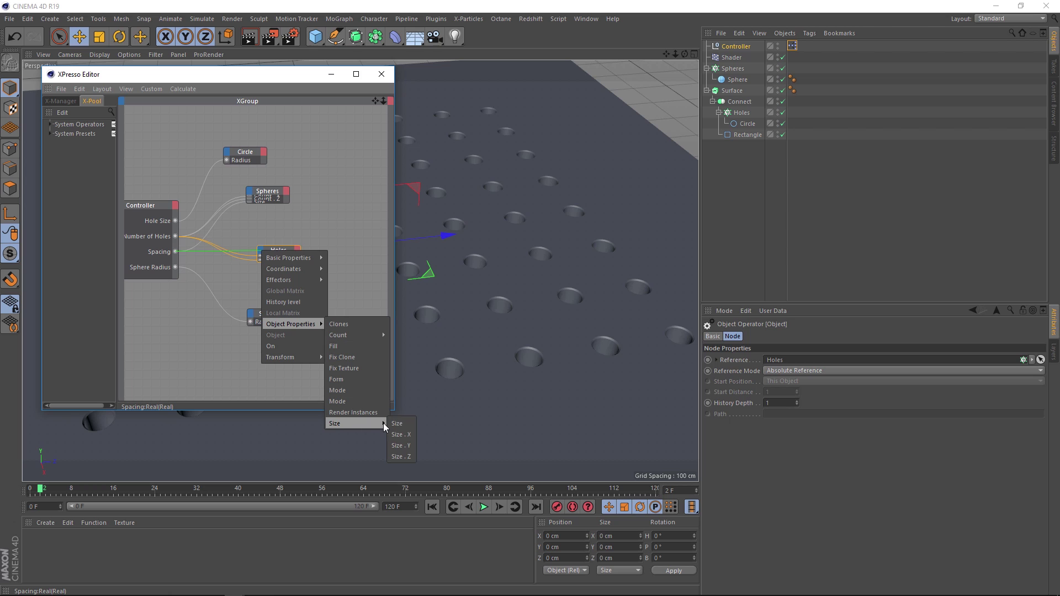
pyautogui.click(402, 425)
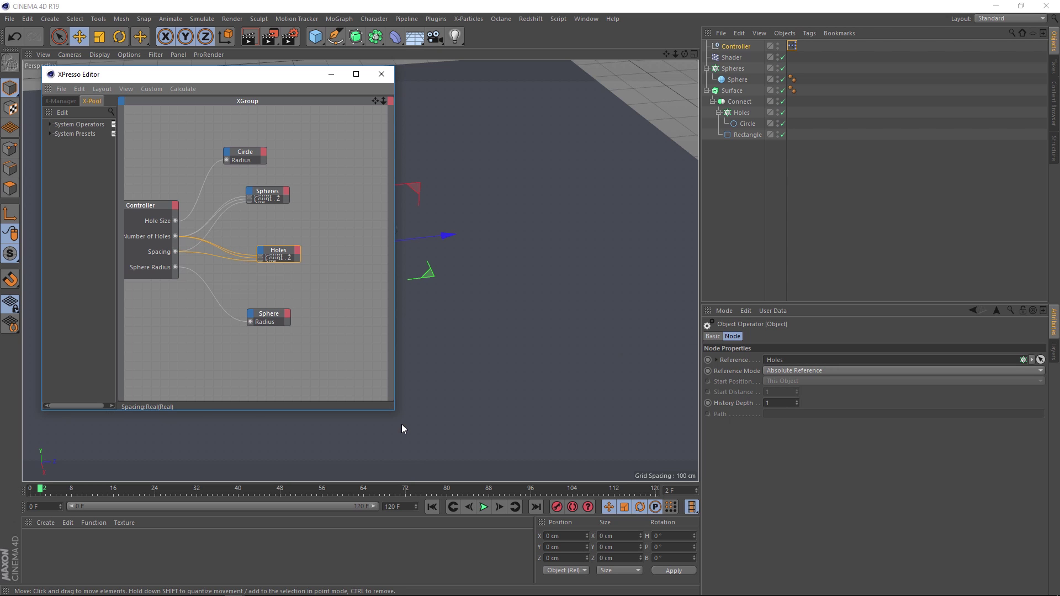
# - Set the Controller's Spacing to 1000, then adjust it to 800
pyautogui.moveTo(285, 77); pyautogui.dragTo(184, 120)
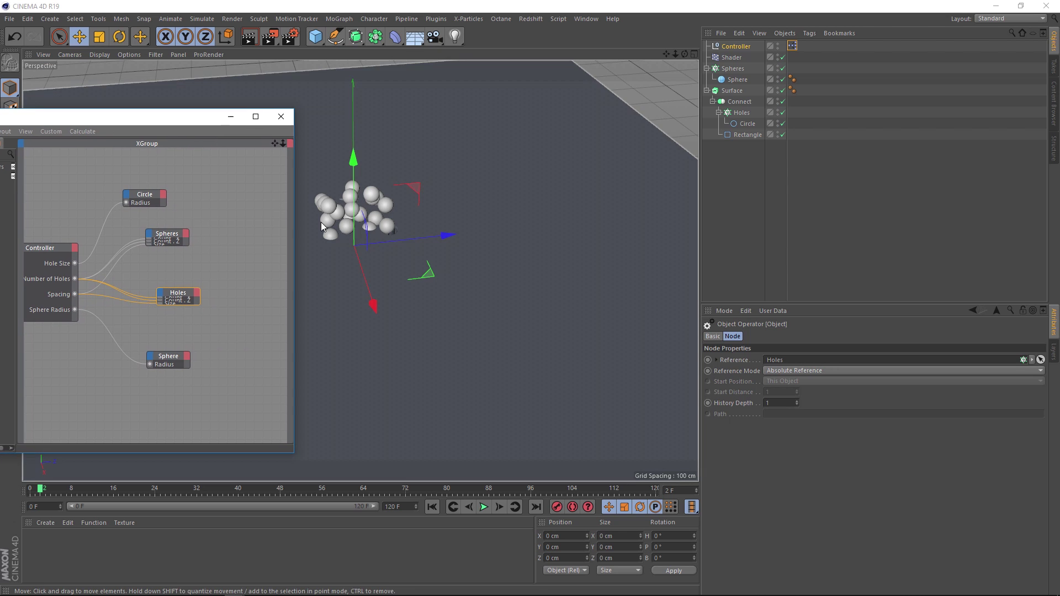
pyautogui.click(731, 46)
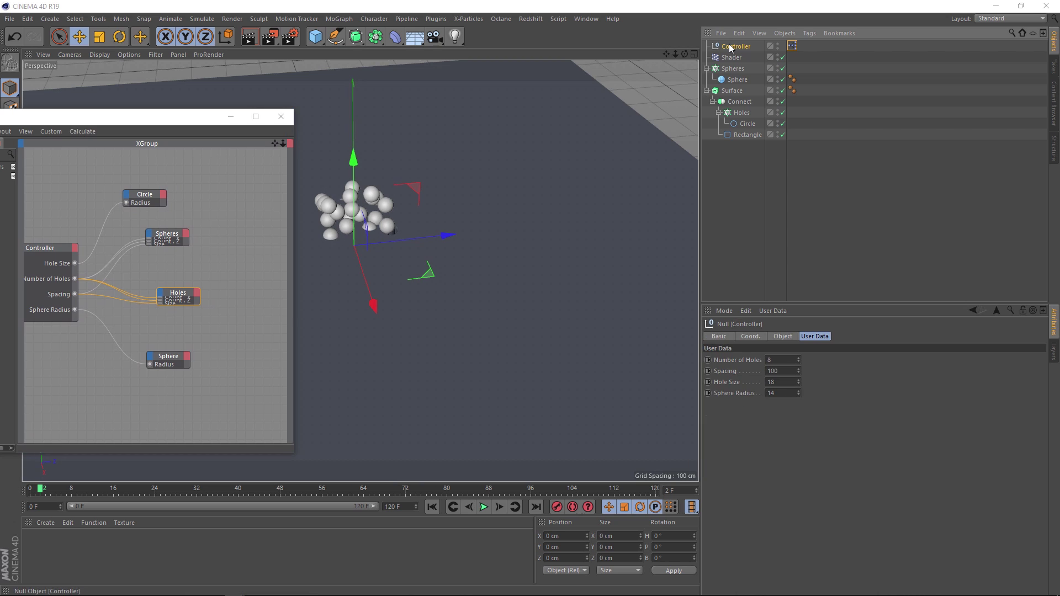
pyautogui.click(788, 372)
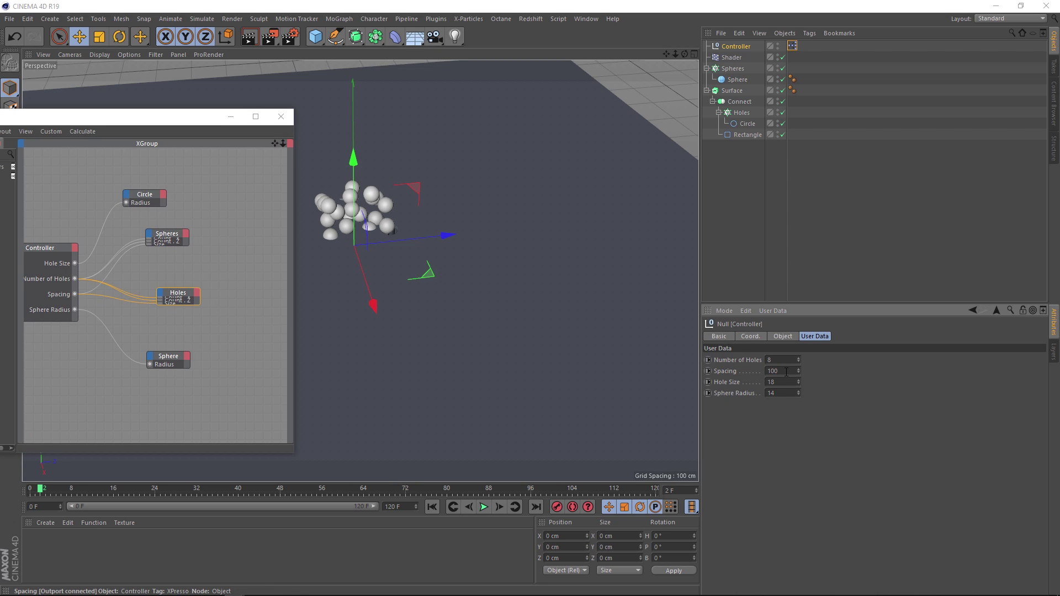
pyautogui.write('0')
pyautogui.press('Return')
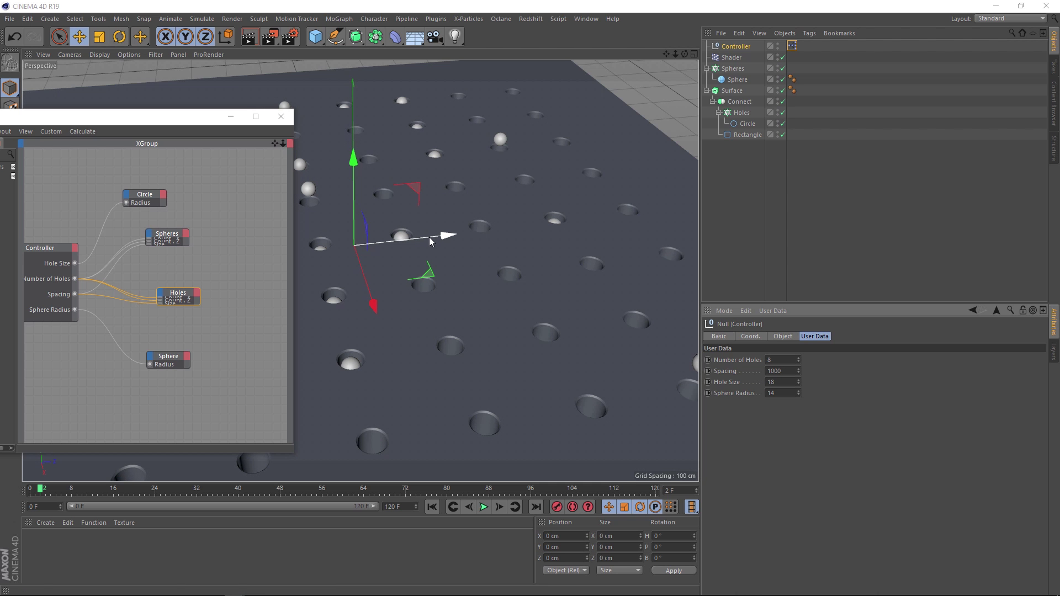
pyautogui.keyDown('alt'); pyautogui.moveTo(431, 241); pyautogui.dragTo(457, 312); pyautogui.keyUp('alt')
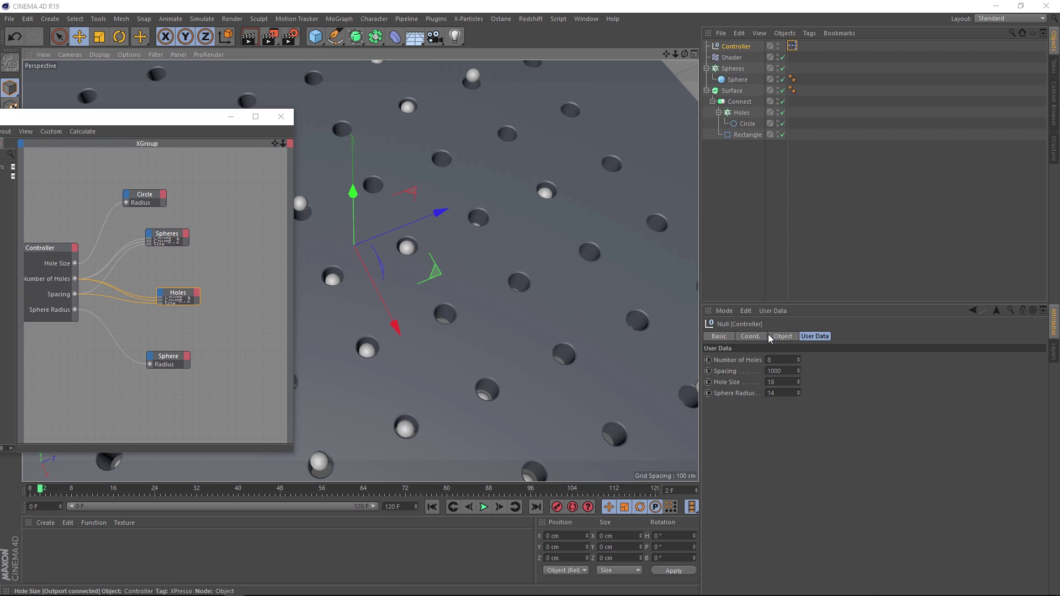
pyautogui.doubleClick(796, 370)
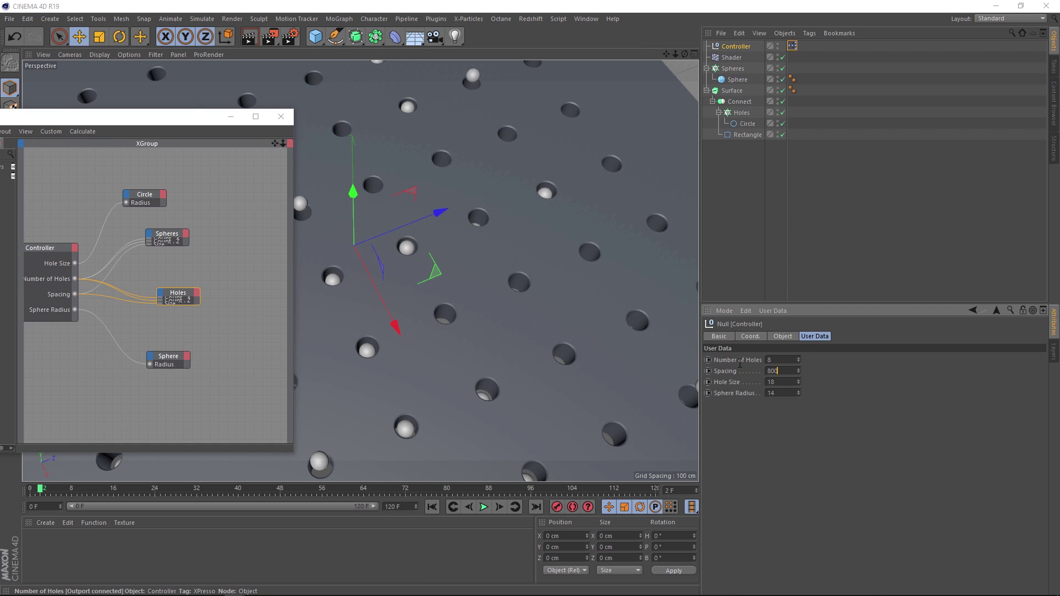
pyautogui.press('Return')
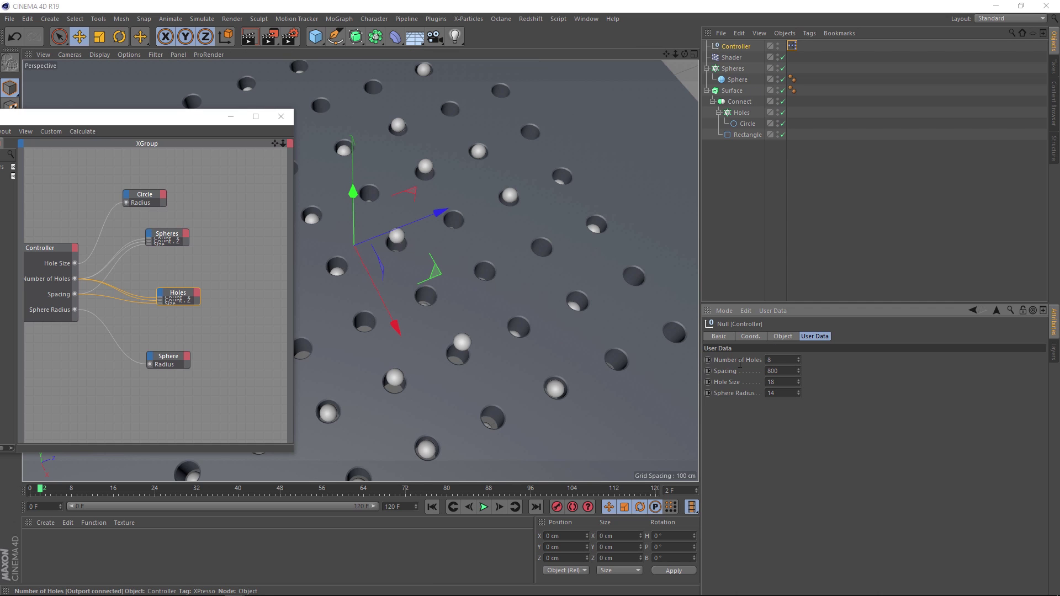
# - Play the animation and change Number of Holes to 4, then to 20
pyautogui.click(480, 512)
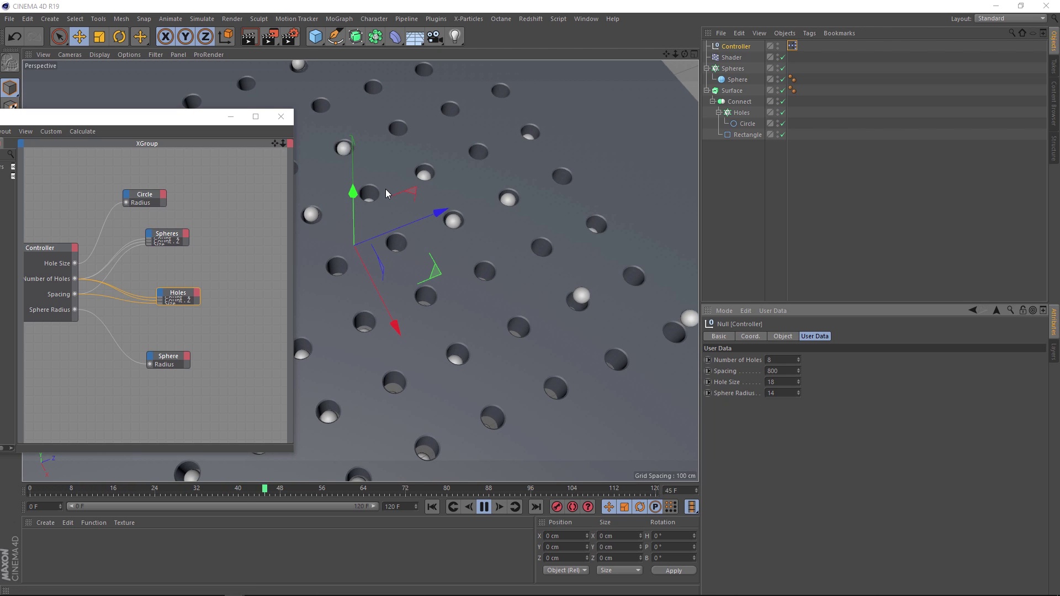
pyautogui.doubleClick(767, 360)
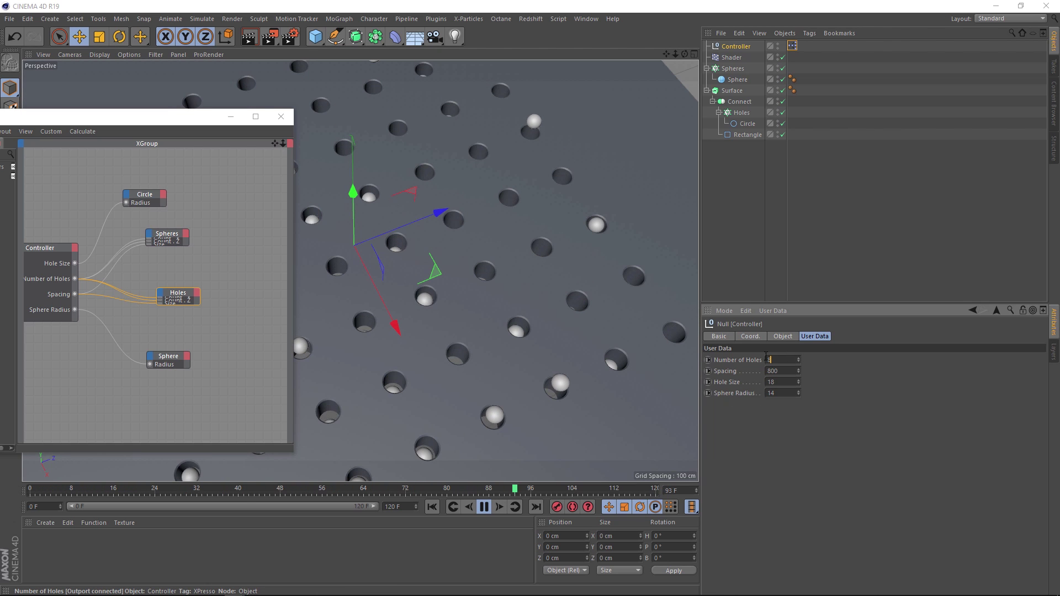
pyautogui.write('4')
pyautogui.press('Return')
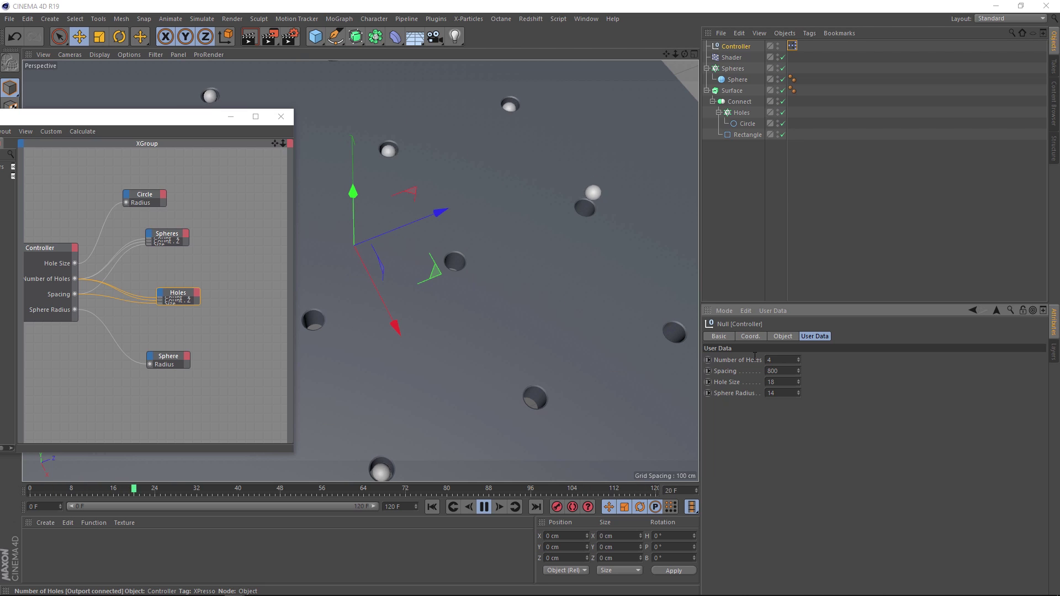
pyautogui.write('2')
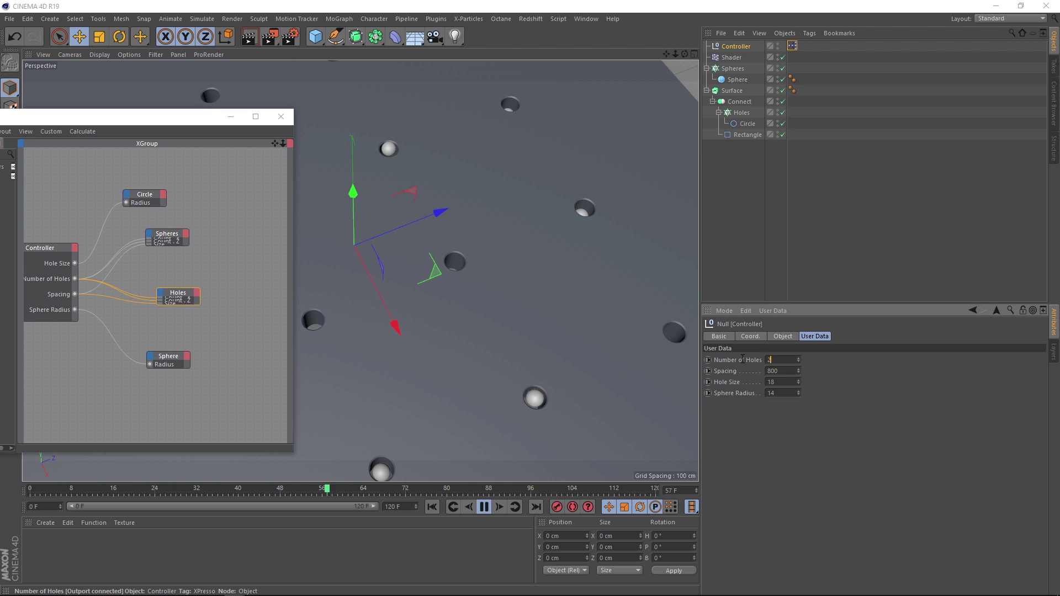
pyautogui.write('0')
pyautogui.press('Return')
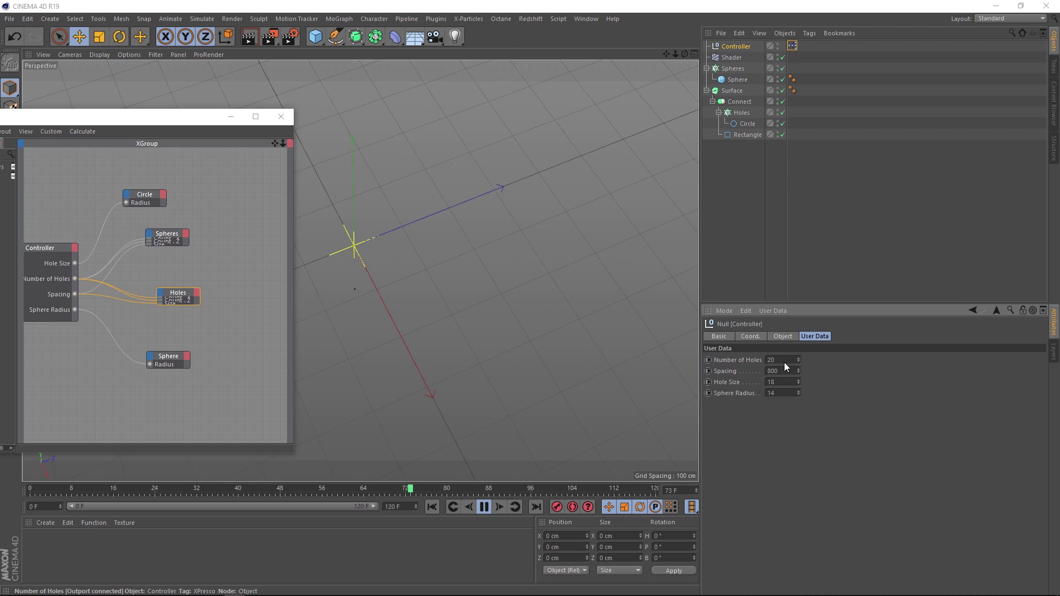
# - Lower Number of Holes to 10, raise Hole Size and Sphere Radius to 25, and rearrange nodes
pyautogui.moveTo(799, 360); pyautogui.dragTo(741, 360)
pyautogui.moveTo(799, 394); pyautogui.dragTo(798, 392)
pyautogui.moveTo(188, 245); pyautogui.dragTo(242, 281)
pyautogui.moveTo(199, 303); pyautogui.dragTo(243, 349)
pyautogui.click(243, 350)
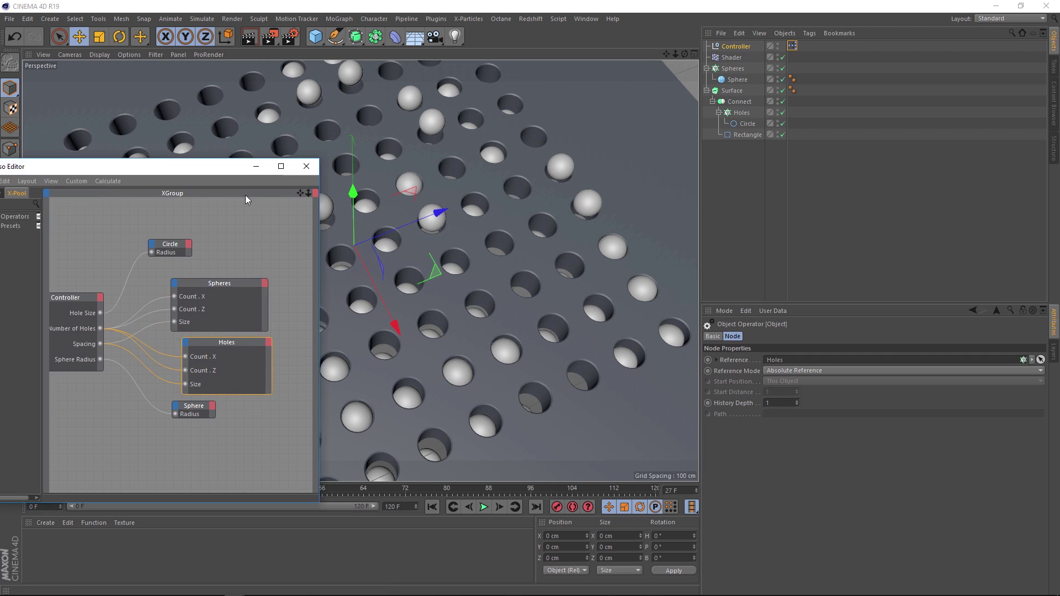
pyautogui.moveTo(165, 116); pyautogui.dragTo(874, 161)
# - Close the XPresso Editor, change Spacing to about 662, and preview the animation
pyautogui.click(483, 507)
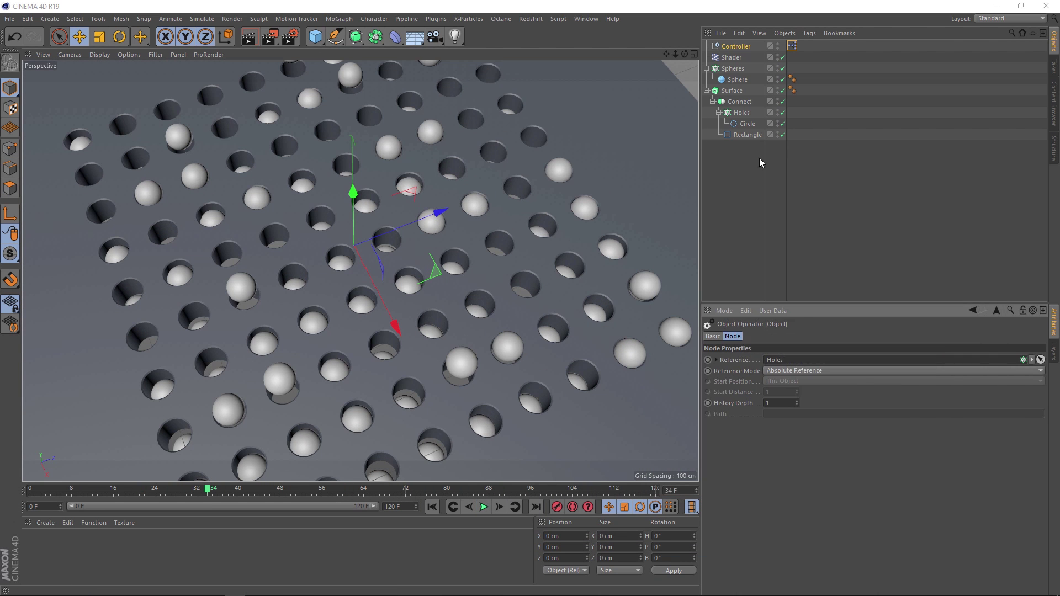
pyautogui.click(736, 46)
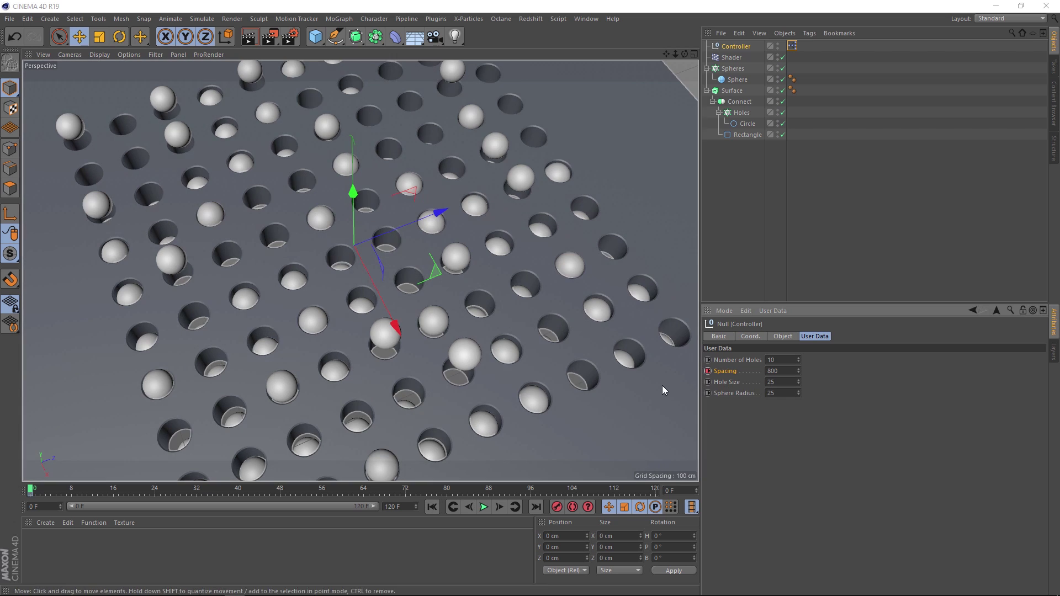
pyautogui.click(655, 489)
pyautogui.doubleClick(769, 371)
pyautogui.write('65')
pyautogui.press('Return')
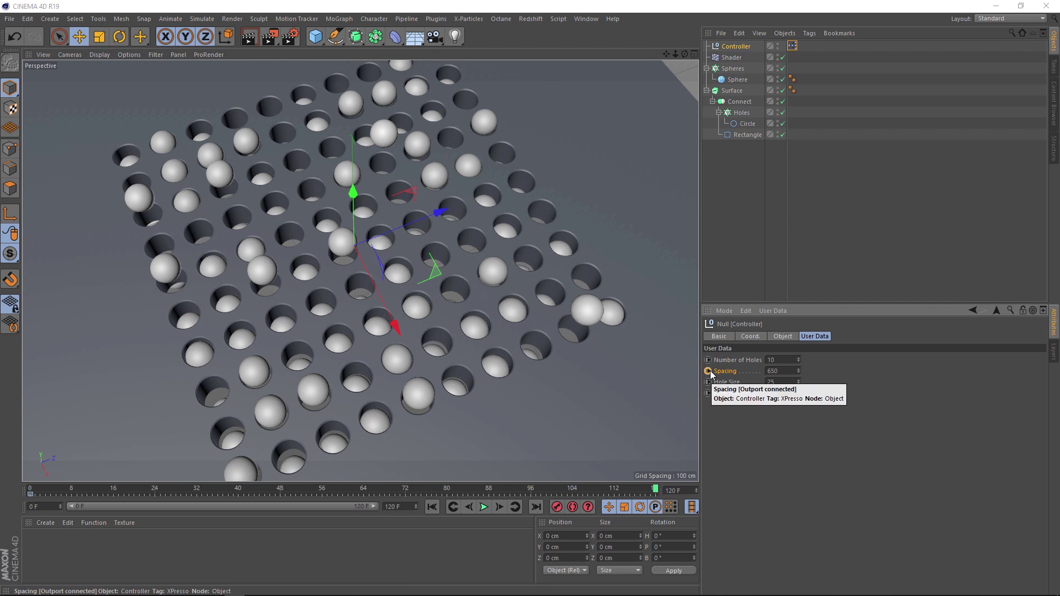
pyautogui.click(483, 507)
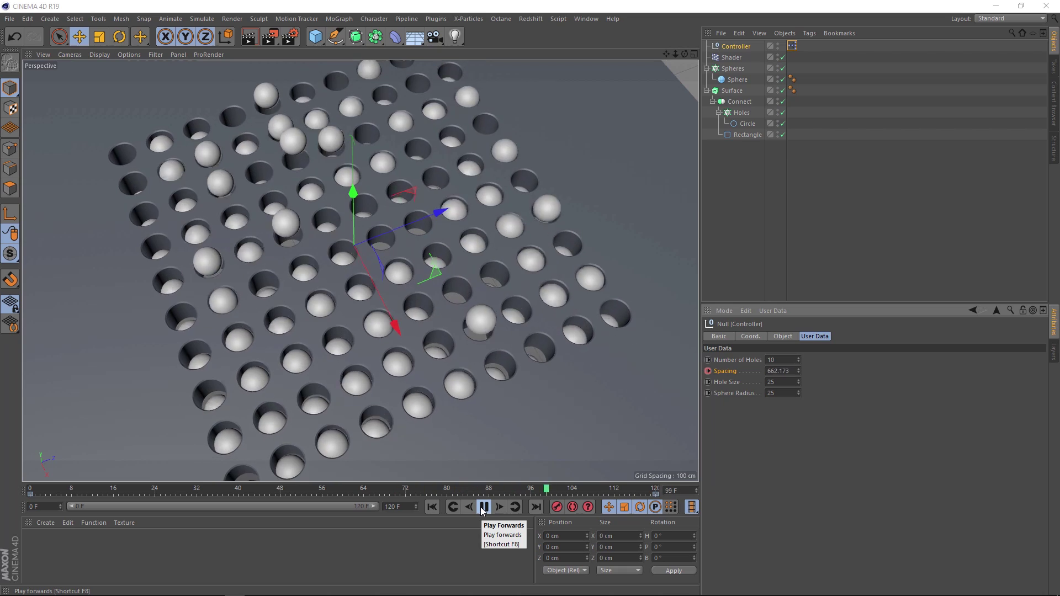
pyautogui.click(483, 507)
pyautogui.rightClick(731, 367)
# - Dismiss the Spacing parameter's options menu without choosing anything
pyautogui.click(837, 463)
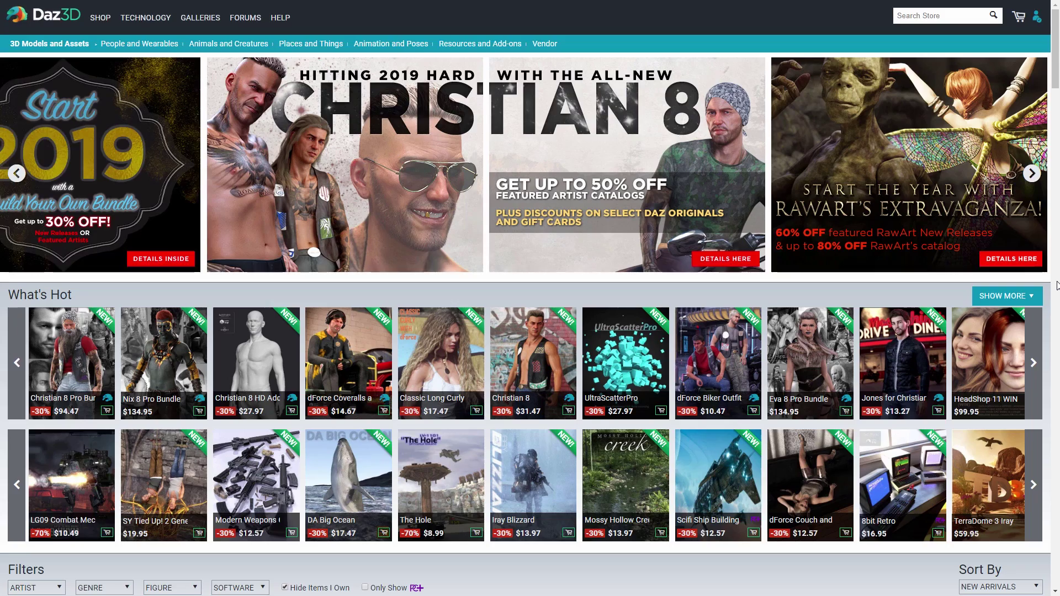
# - Scroll down the Daz3D store past the filters into the New Arrivals product grid
pyautogui.scroll(-4, 1057, 285)
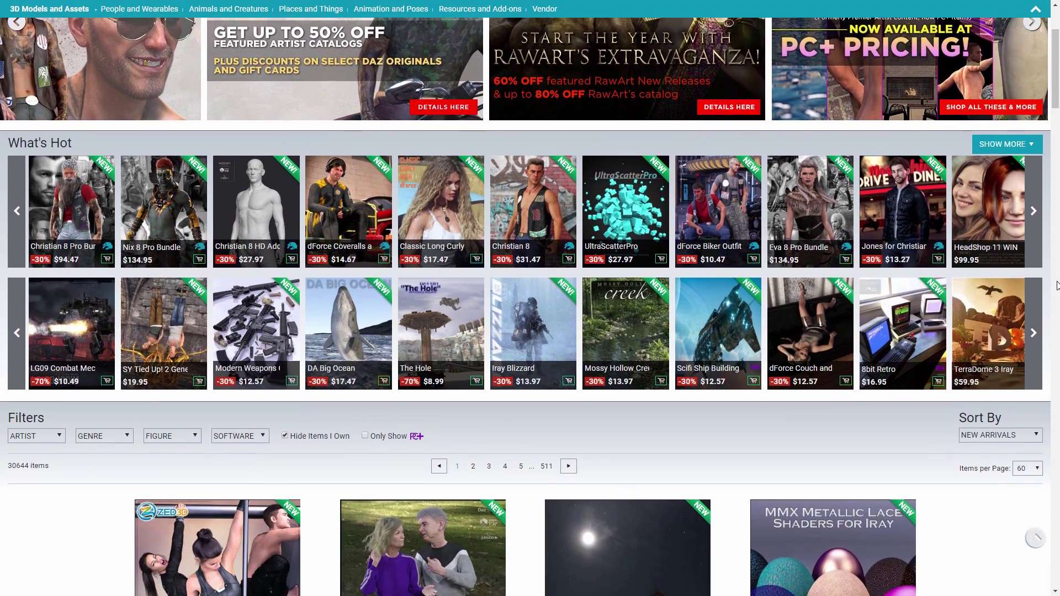
pyautogui.scroll(-4, 1057, 286)
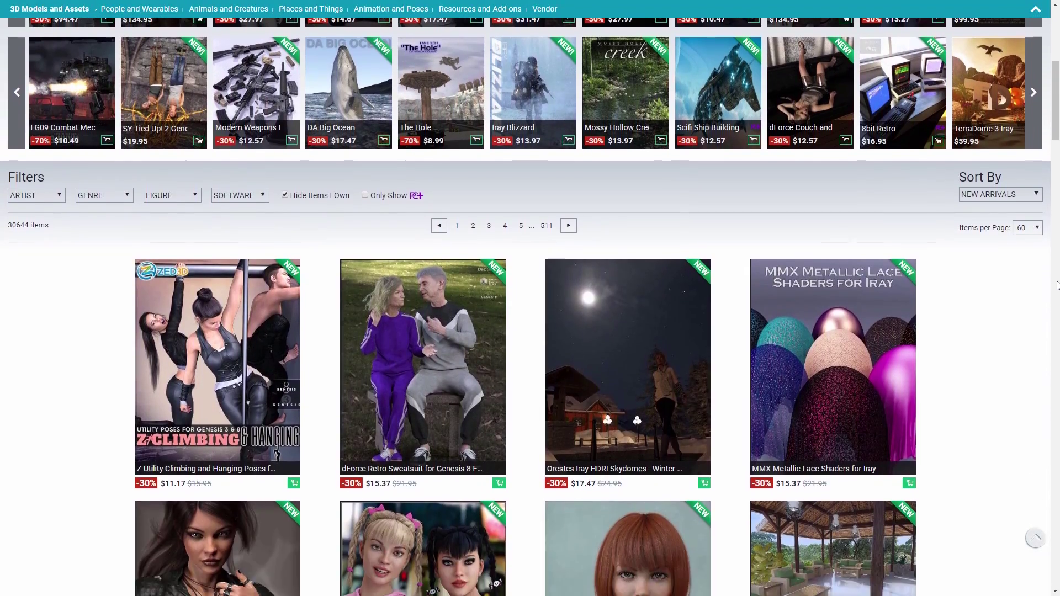
pyautogui.scroll(-4, 1057, 285)
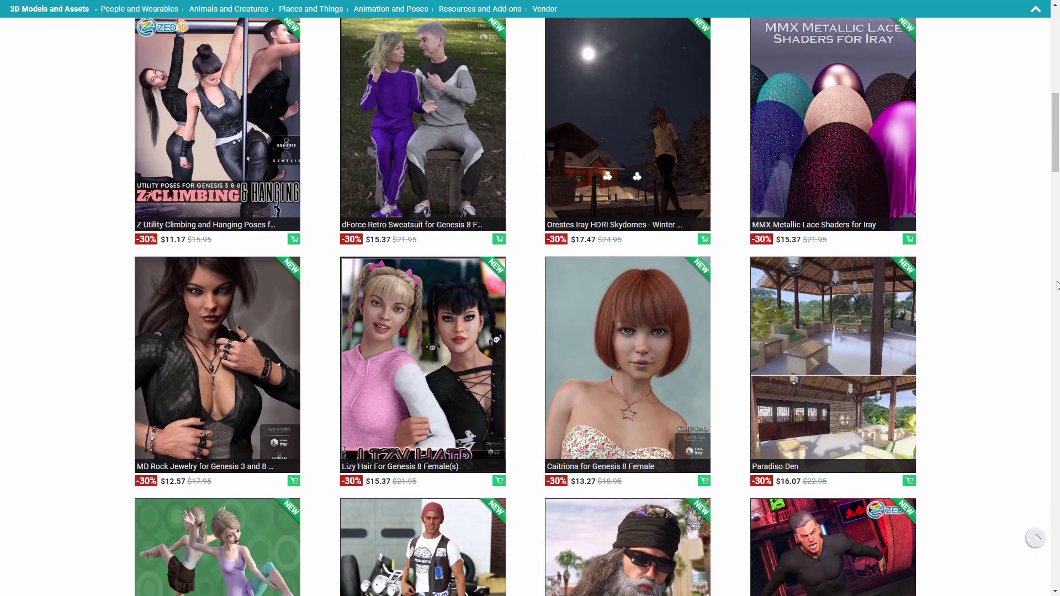
pyautogui.scroll(-4, 1057, 285)
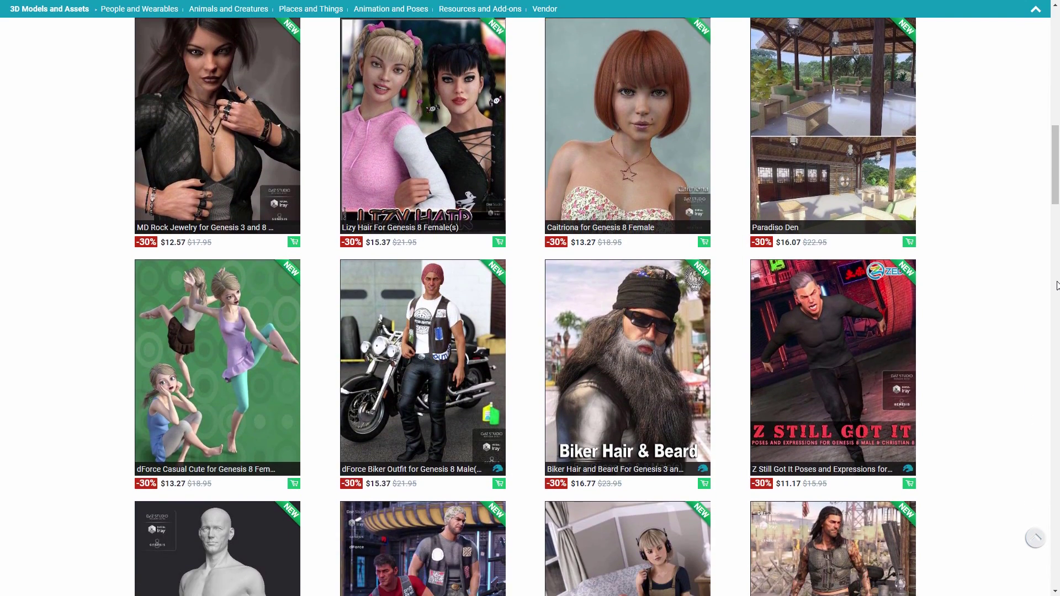
pyautogui.scroll(-4, 1057, 286)
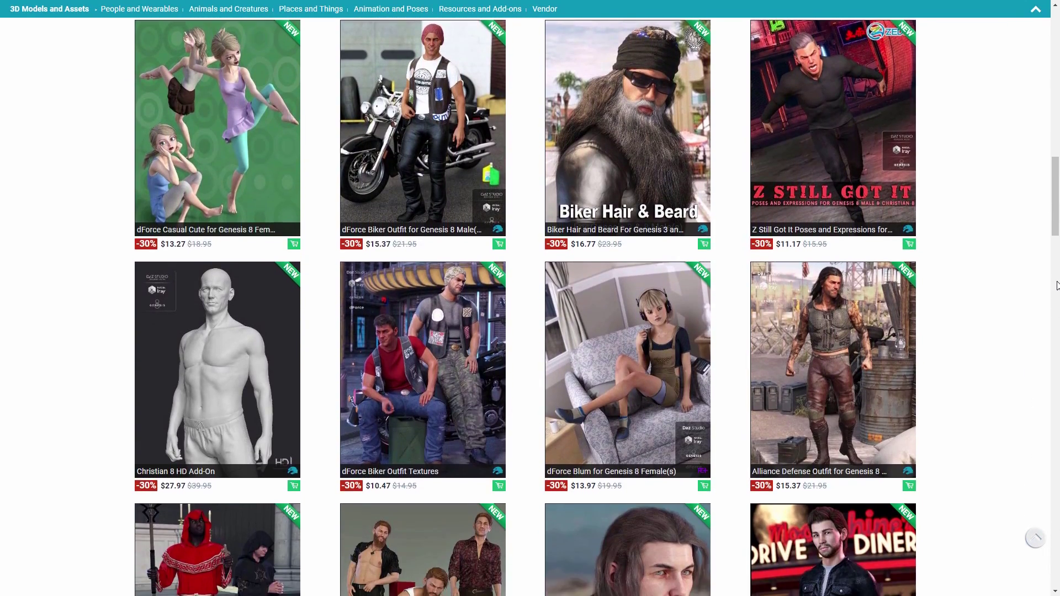